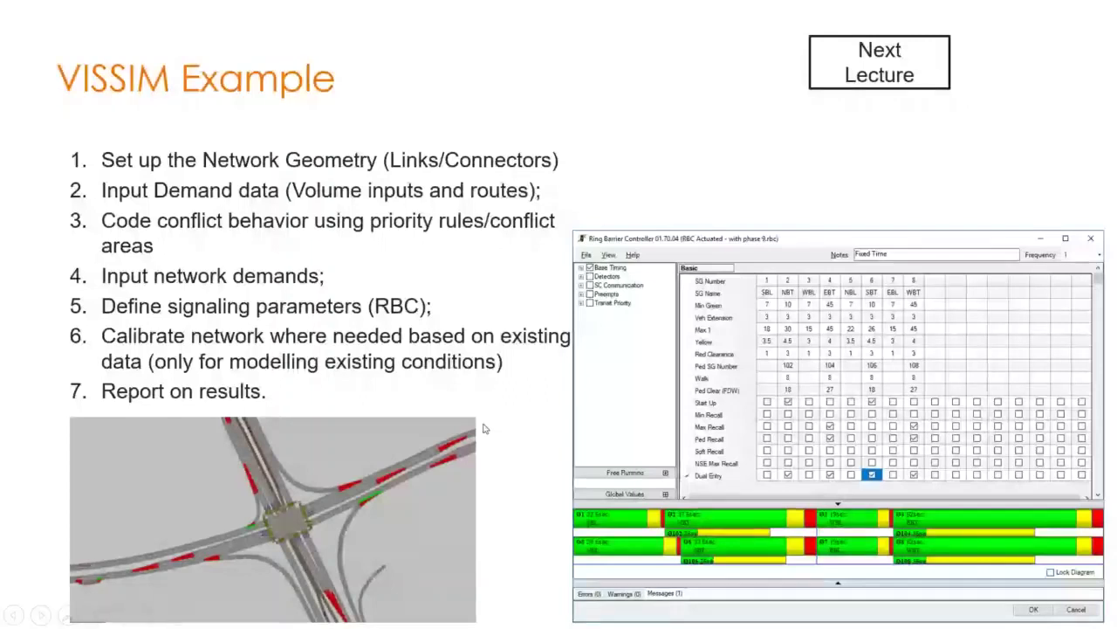
Exit the slide show and return to editing slide 6, 'VISSIM Example'.
{"action": "key", "text": "Escape"}
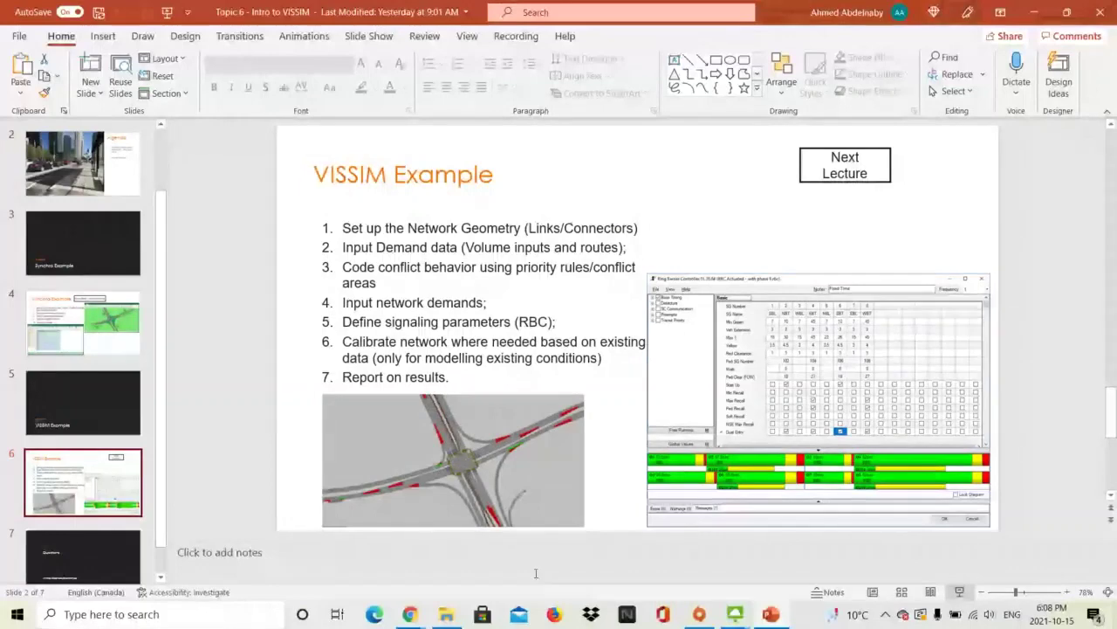
Switch to the Topic 6 - Intro to VISSIM Brightspace course and open its Announcements list.
{"action": "mouse_move", "coordinate": [410, 613]}
{"action": "left_click", "coordinate": [331, 546]}
{"action": "left_click", "coordinate": [96, 11]}
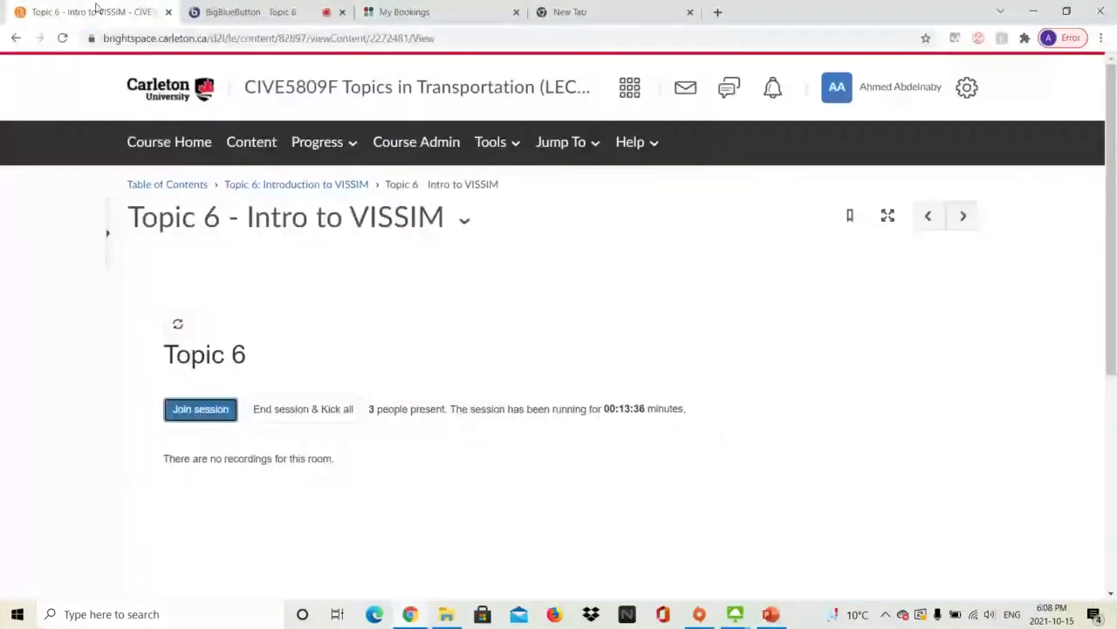
{"action": "left_click", "coordinate": [169, 141]}
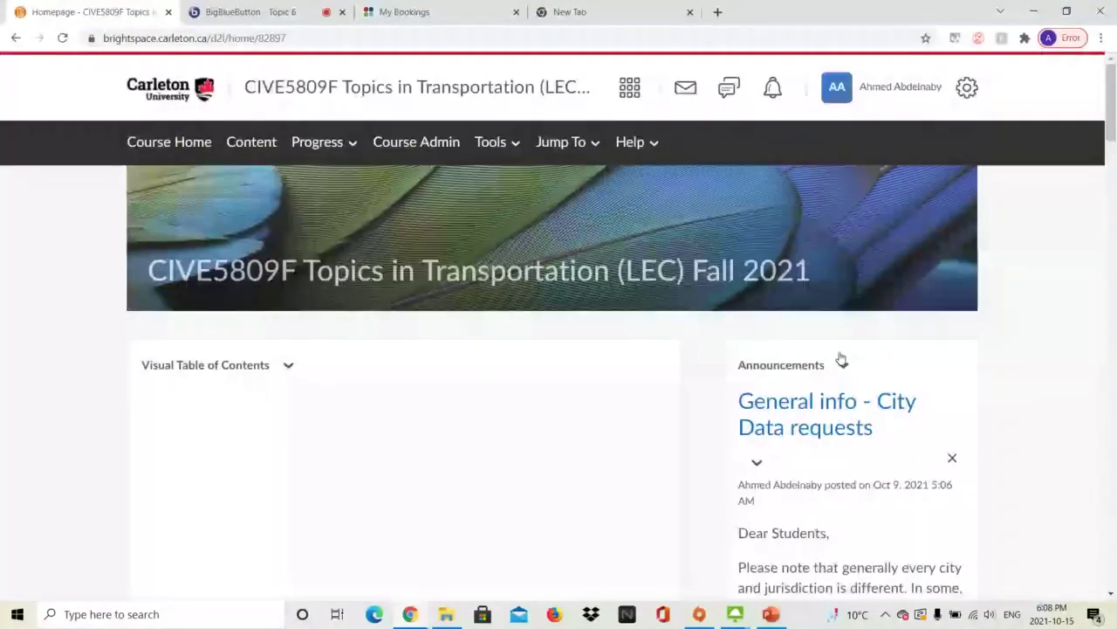
{"action": "left_click", "coordinate": [796, 365]}
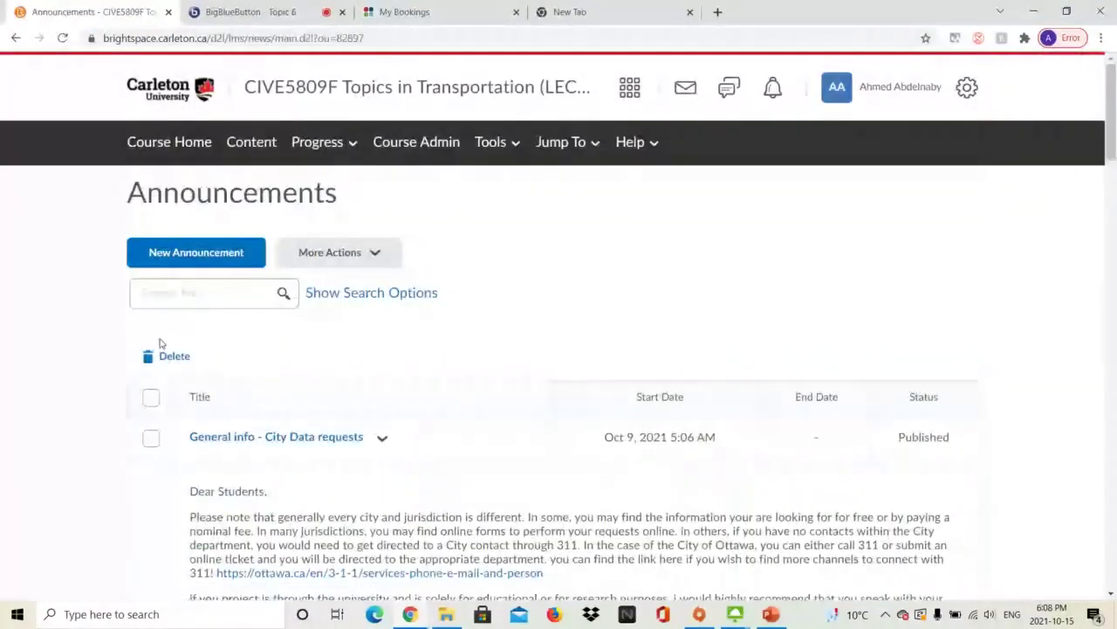
Download and open the CEE Computer Lab Instructions PDF from the Access to VISSIM announcement.
{"action": "scroll", "coordinate": [366, 315], "scroll_direction": "down", "scroll_amount": 5}
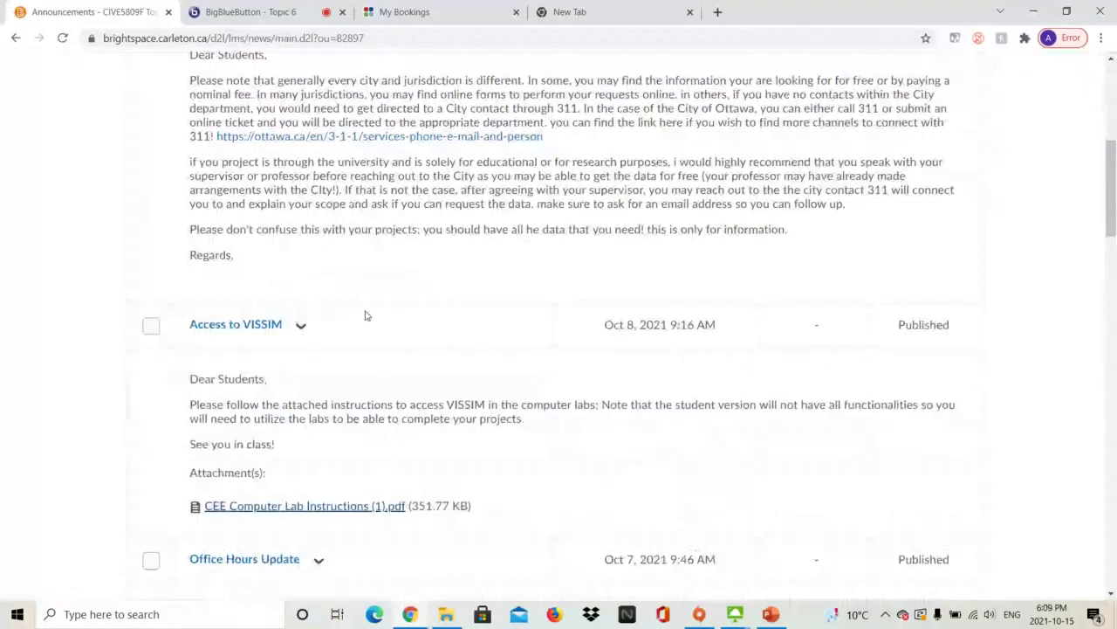
{"action": "scroll", "coordinate": [365, 315], "scroll_direction": "down", "scroll_amount": 1}
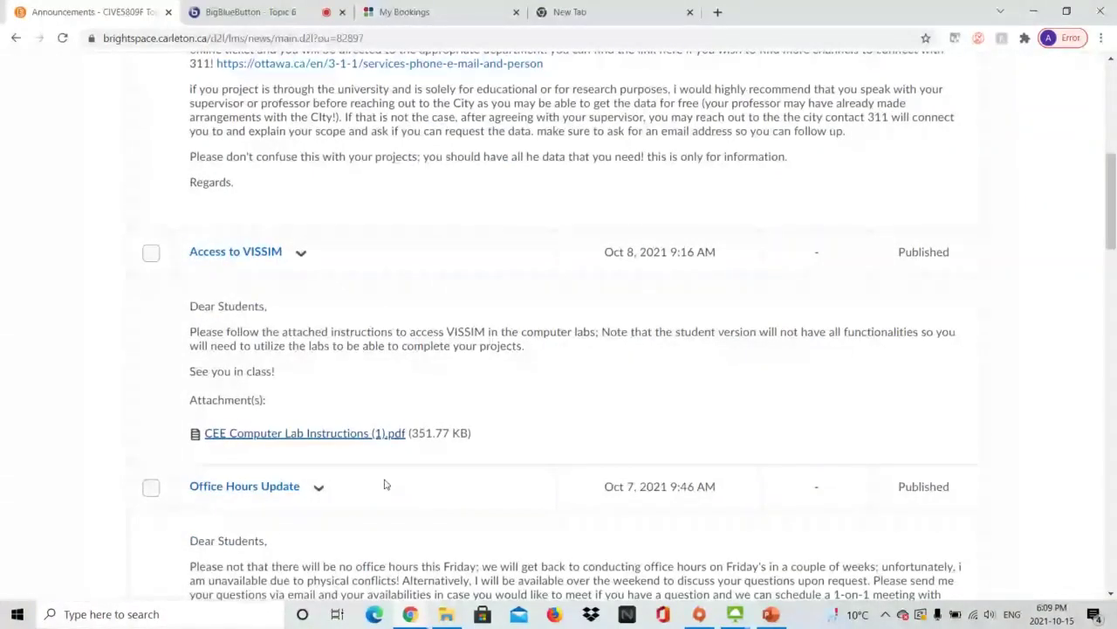
{"action": "left_click", "coordinate": [305, 433]}
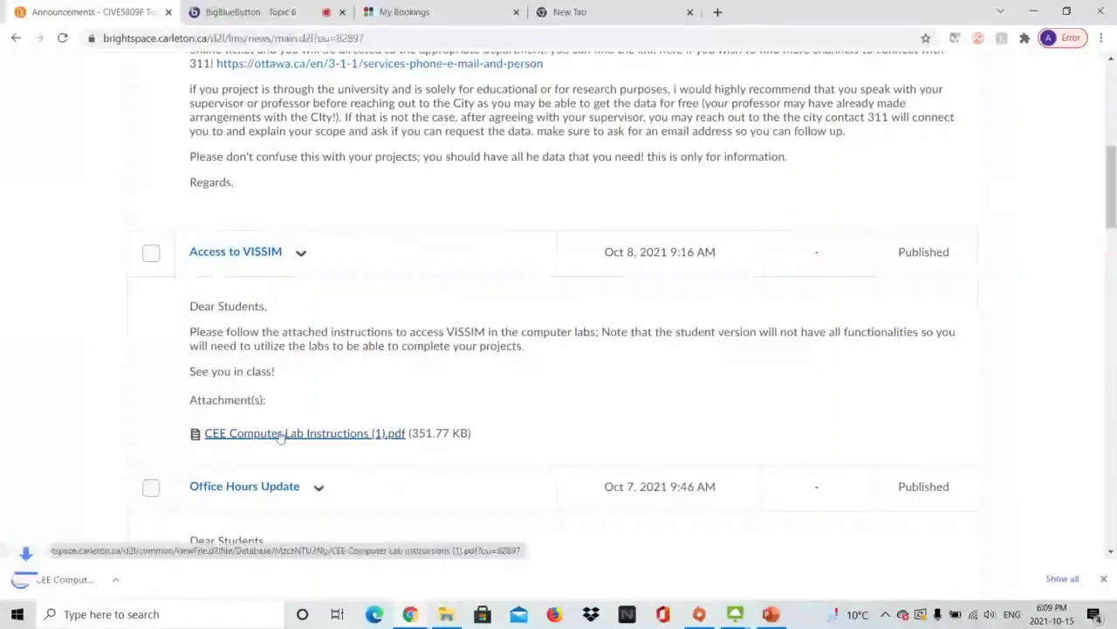
{"action": "left_click", "coordinate": [96, 579]}
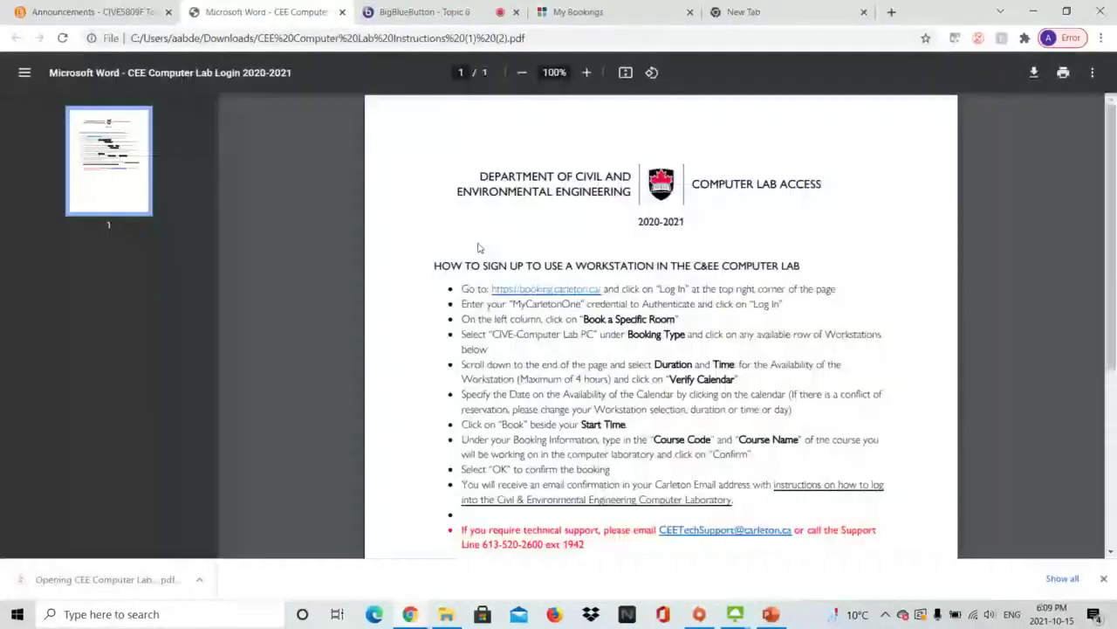
{"action": "left_click", "coordinate": [566, 297]}
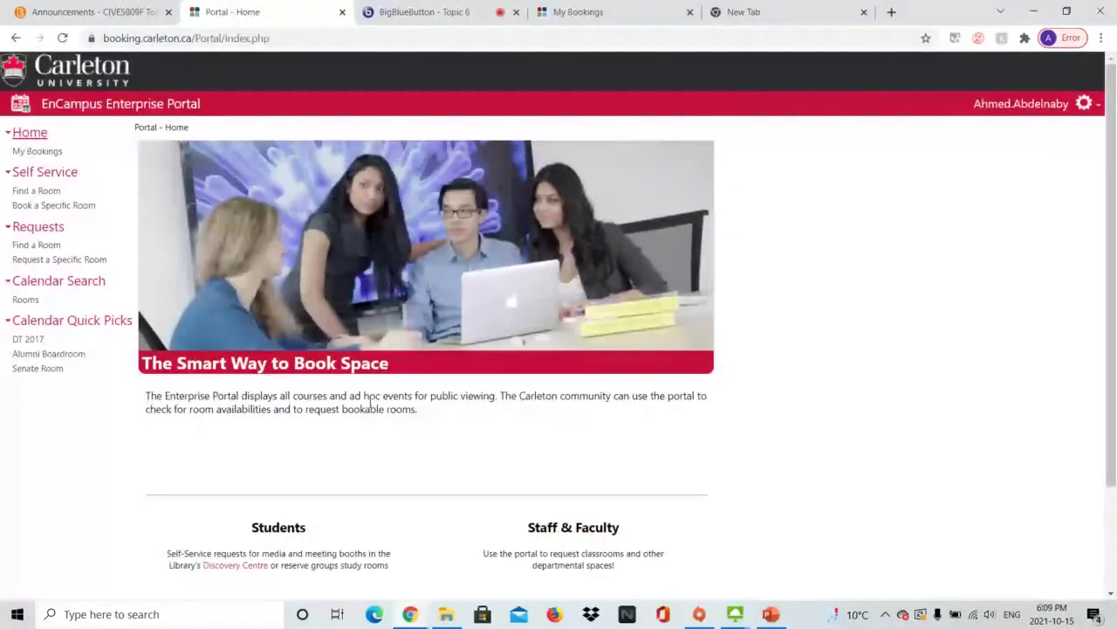
{"action": "scroll", "coordinate": [515, 419], "scroll_direction": "down", "scroll_amount": 1}
{"action": "scroll", "coordinate": [518, 429], "scroll_direction": "down", "scroll_amount": 1}
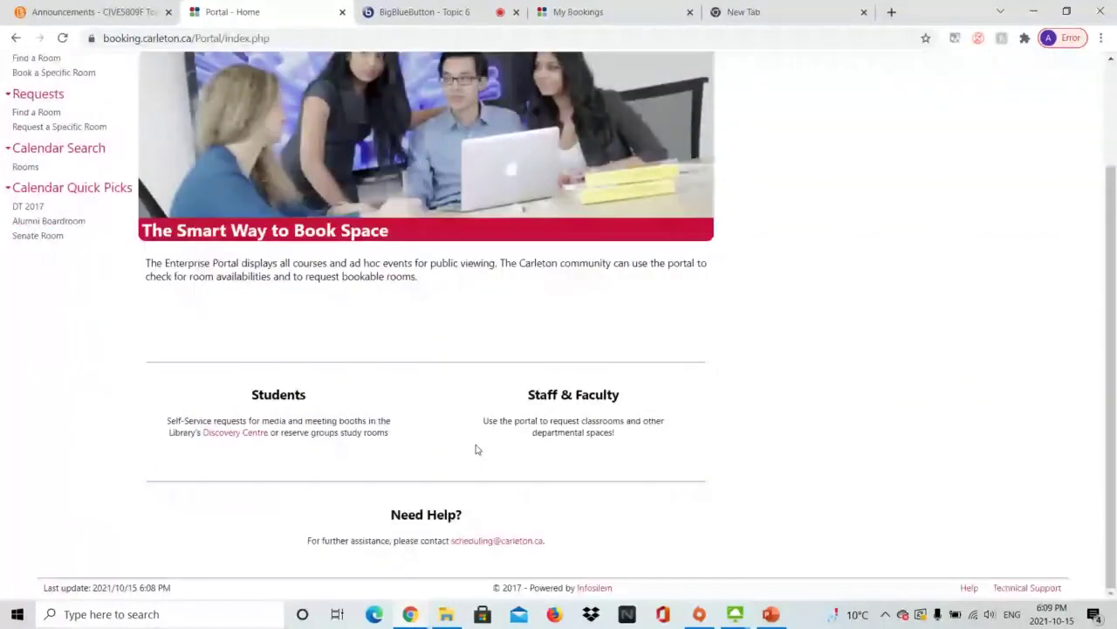
{"action": "scroll", "coordinate": [401, 384], "scroll_direction": "up", "scroll_amount": 1}
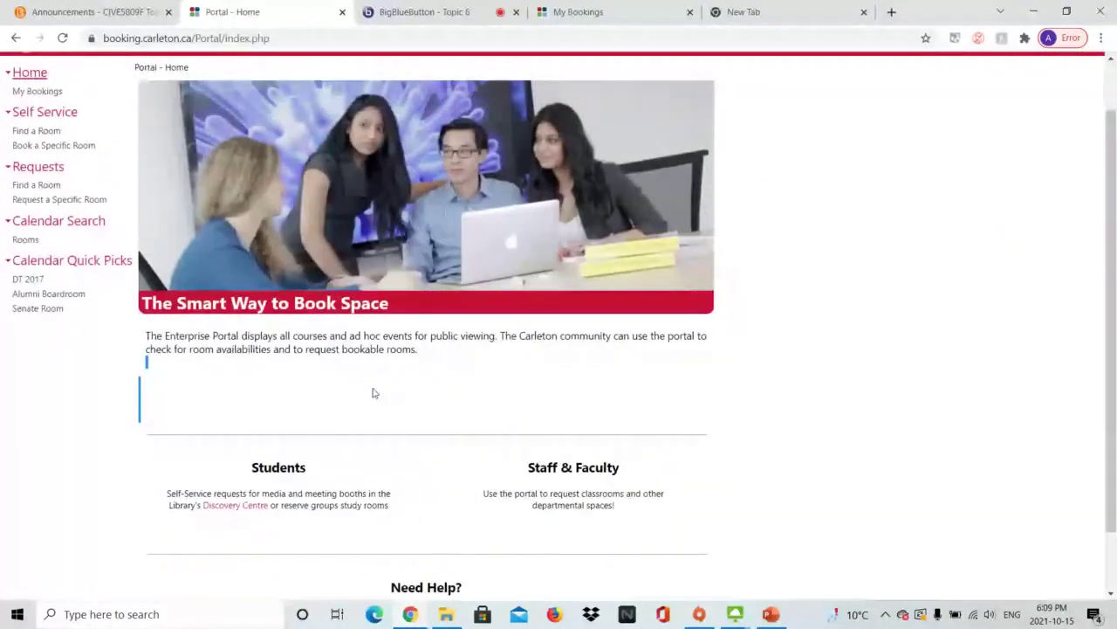
{"action": "scroll", "coordinate": [437, 428], "scroll_direction": "up", "scroll_amount": 1}
{"action": "scroll", "coordinate": [512, 468], "scroll_direction": "down", "scroll_amount": 1}
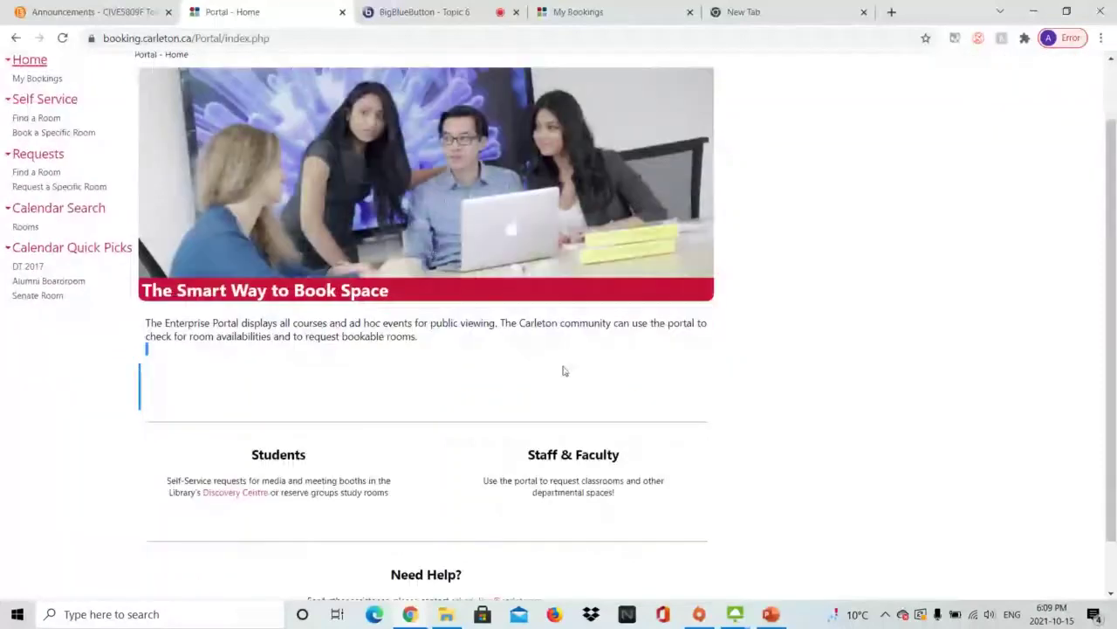
{"action": "scroll", "coordinate": [463, 410], "scroll_direction": "down", "scroll_amount": 1}
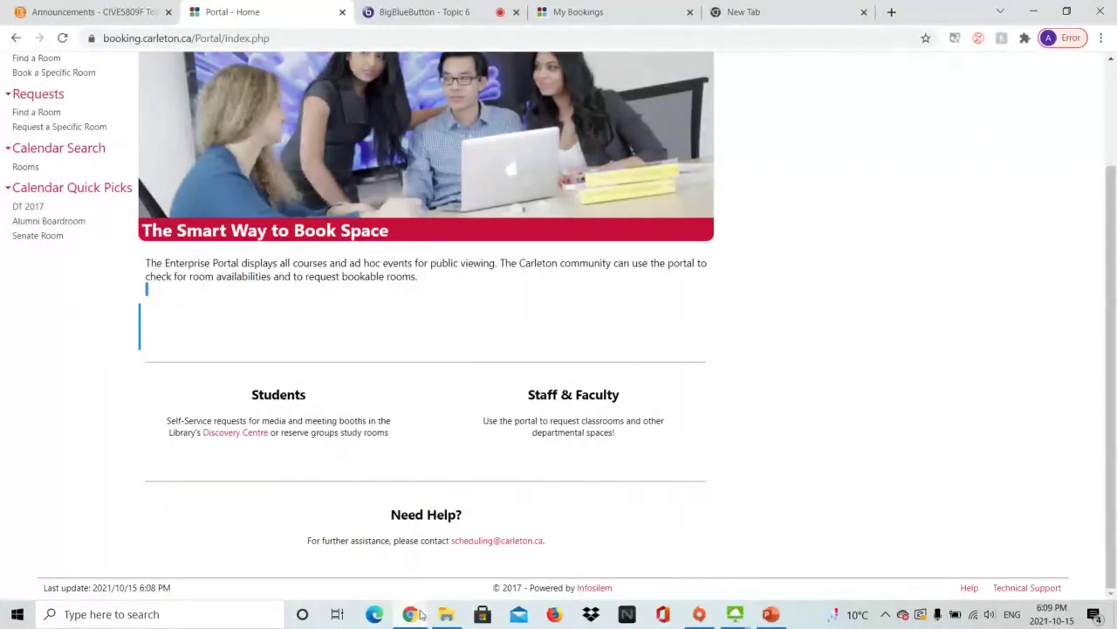
{"action": "mouse_move", "coordinate": [417, 614]}
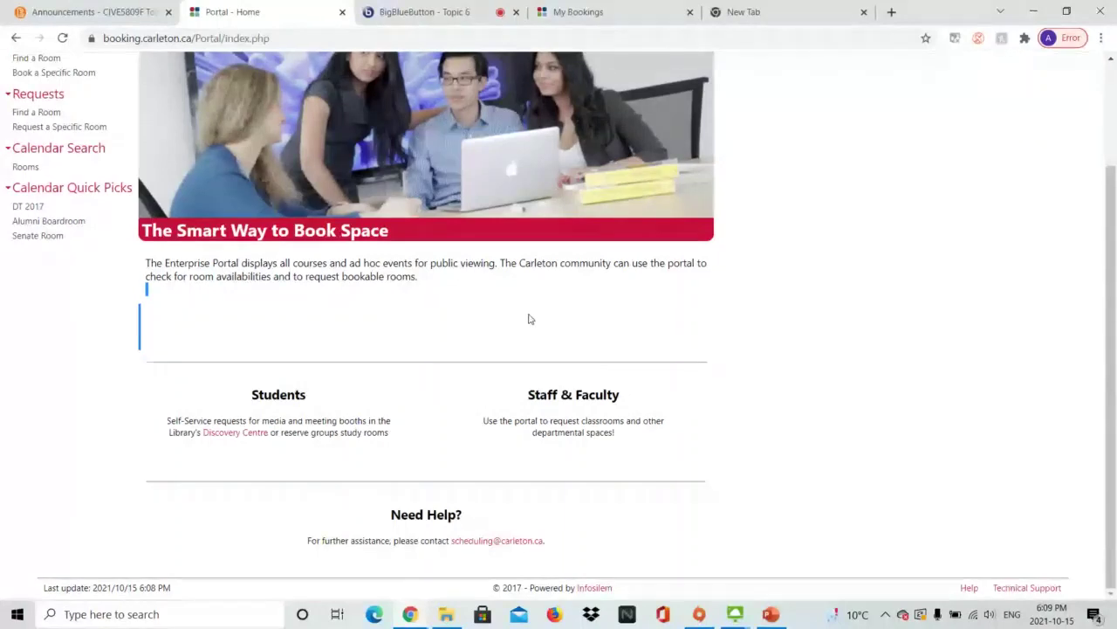
{"action": "scroll", "coordinate": [529, 318], "scroll_direction": "up", "scroll_amount": 2}
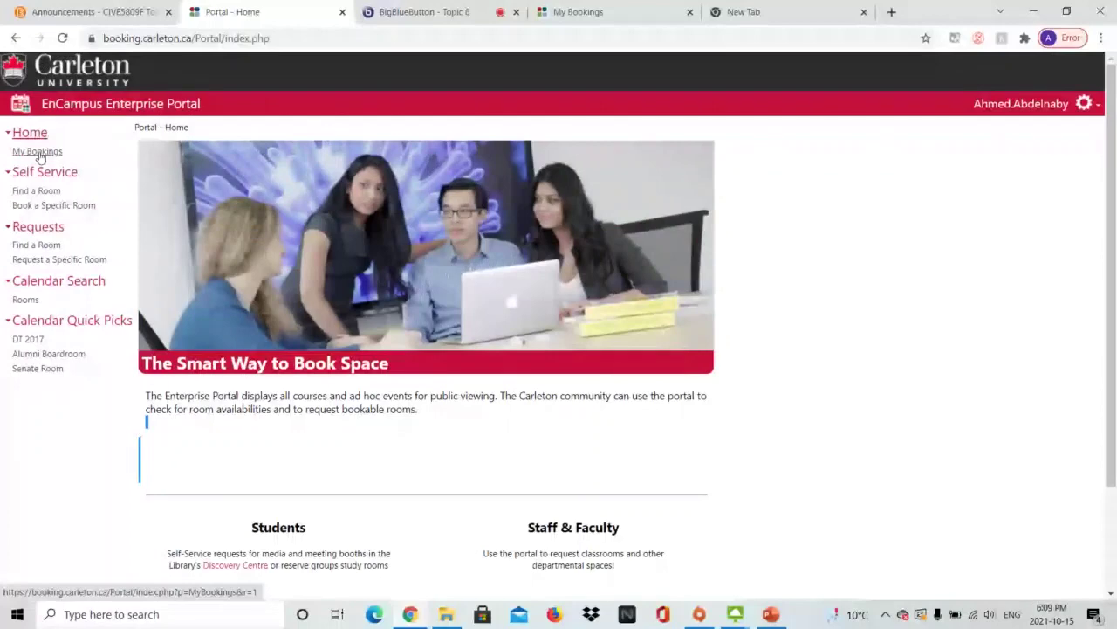
Start a specific-room booking with booking type CIVE - Computer Lab PC.
{"action": "left_click", "coordinate": [33, 191]}
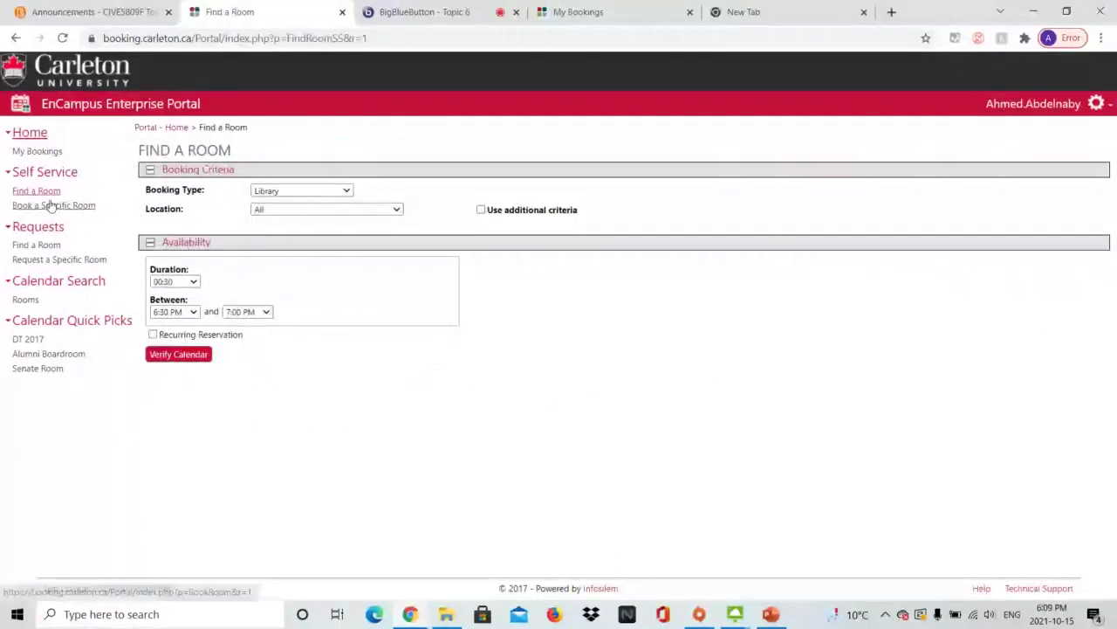
{"action": "left_click", "coordinate": [49, 204]}
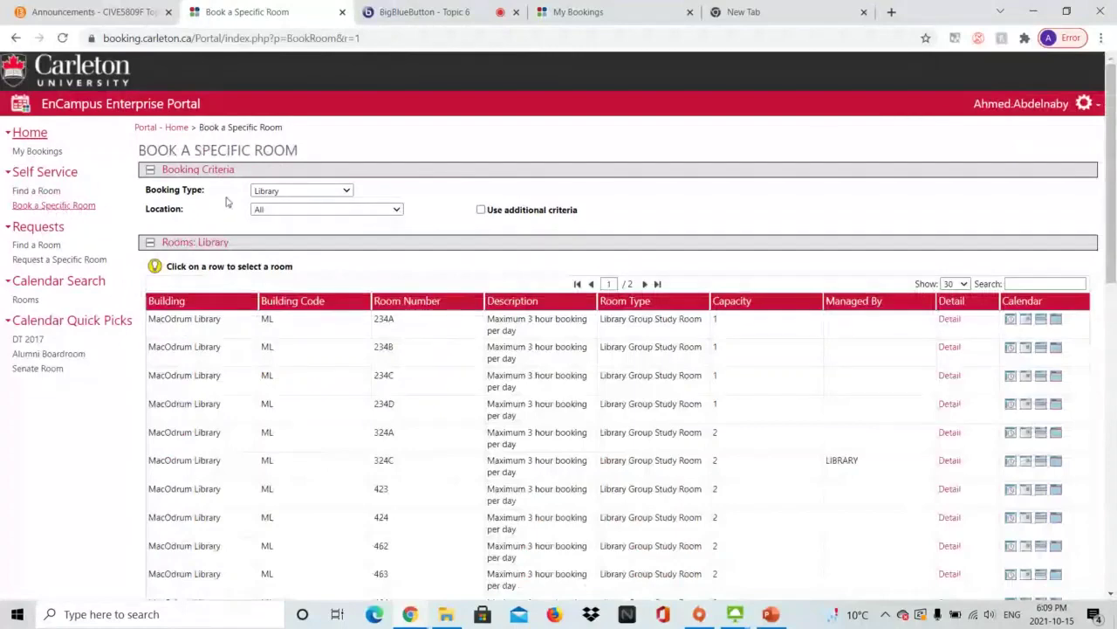
{"action": "left_click", "coordinate": [301, 190]}
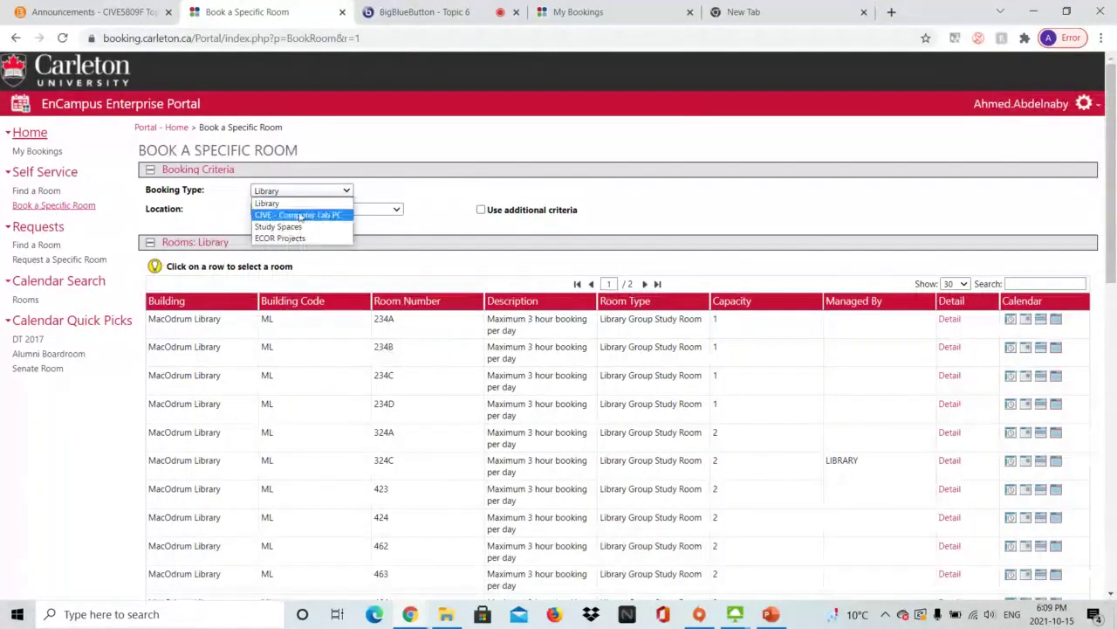
{"action": "left_click", "coordinate": [307, 215]}
Set the booking start time to 7:00 PM.
{"action": "scroll", "coordinate": [574, 291], "scroll_direction": "down", "scroll_amount": 1}
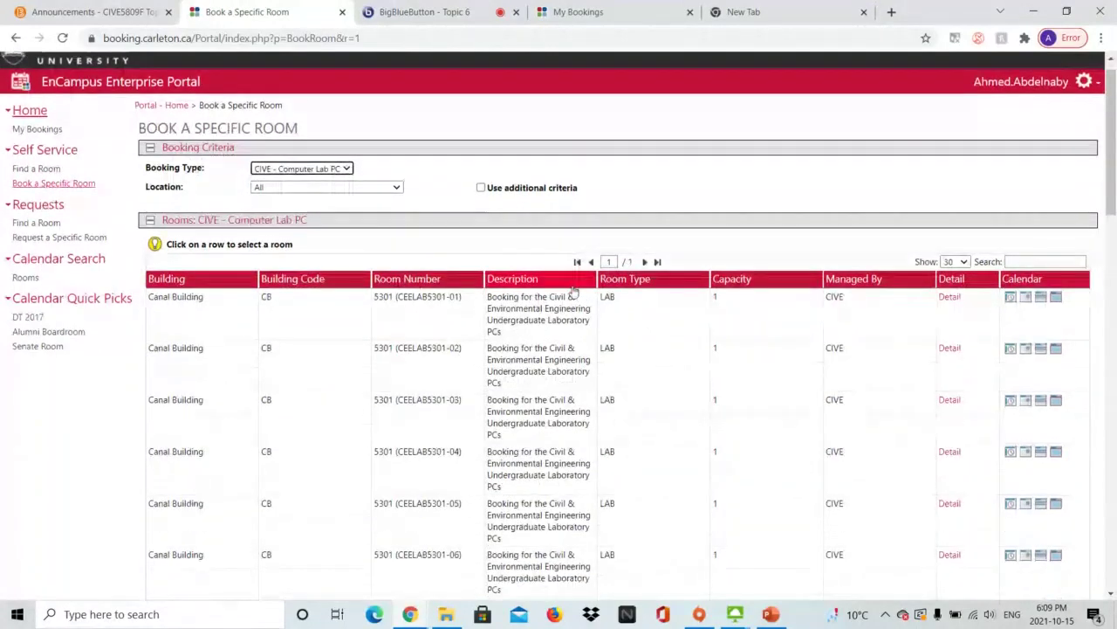
{"action": "scroll", "coordinate": [238, 203], "scroll_direction": "down", "scroll_amount": 2}
{"action": "scroll", "coordinate": [239, 203], "scroll_direction": "down", "scroll_amount": 1}
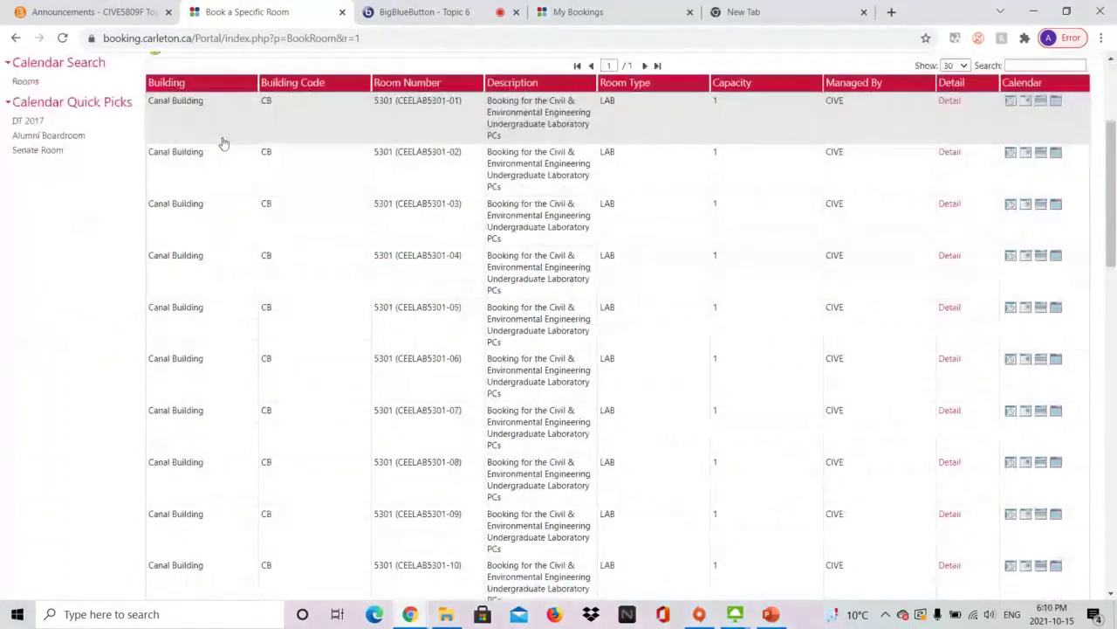
{"action": "scroll", "coordinate": [251, 162], "scroll_direction": "down", "scroll_amount": 10}
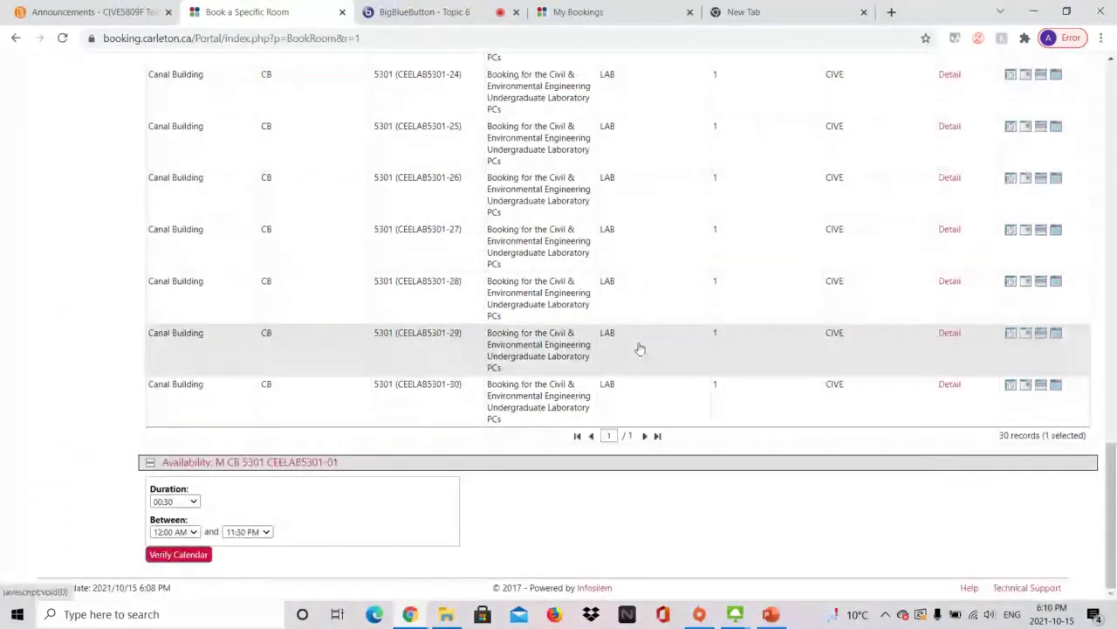
{"action": "left_click", "coordinate": [175, 532]}
{"action": "left_click_drag", "start_coordinate": [199, 316], "coordinate": [198, 408]}
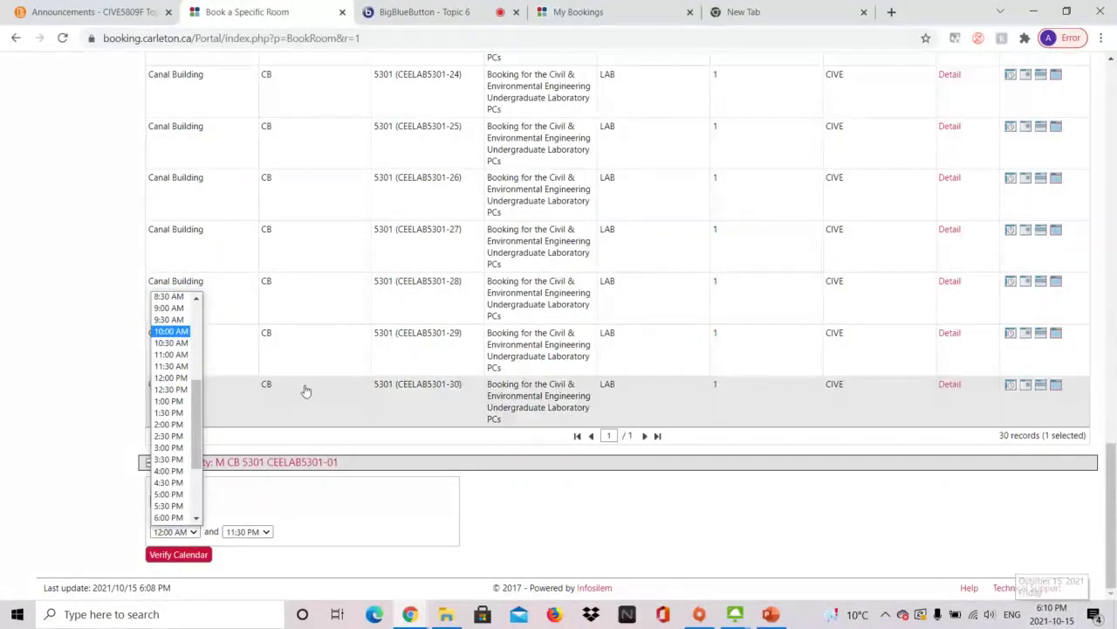
{"action": "left_click_drag", "start_coordinate": [198, 398], "coordinate": [198, 430]}
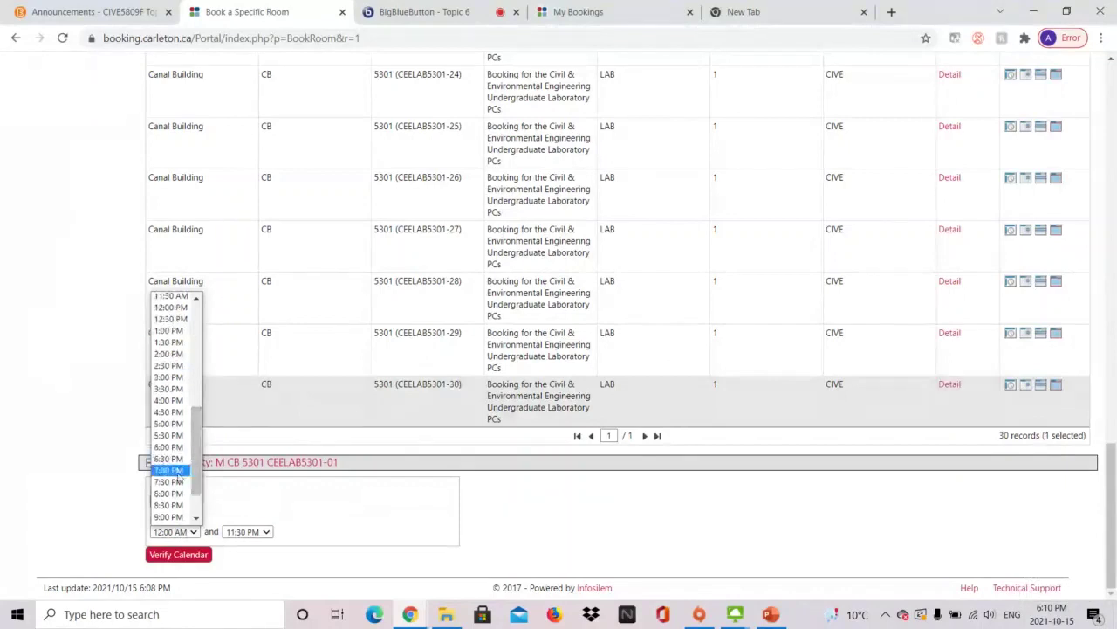
{"action": "left_click", "coordinate": [168, 459]}
Set the booking duration to 03:00 and begin choosing the end time.
{"action": "left_click", "coordinate": [175, 501]}
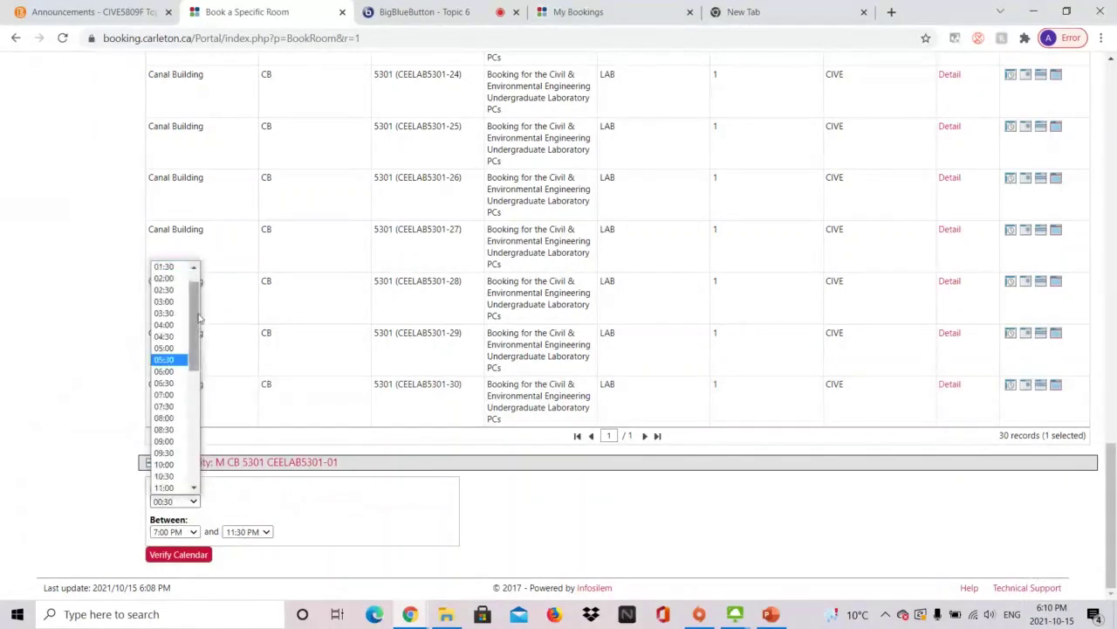
{"action": "left_click_drag", "start_coordinate": [196, 307], "coordinate": [198, 330]}
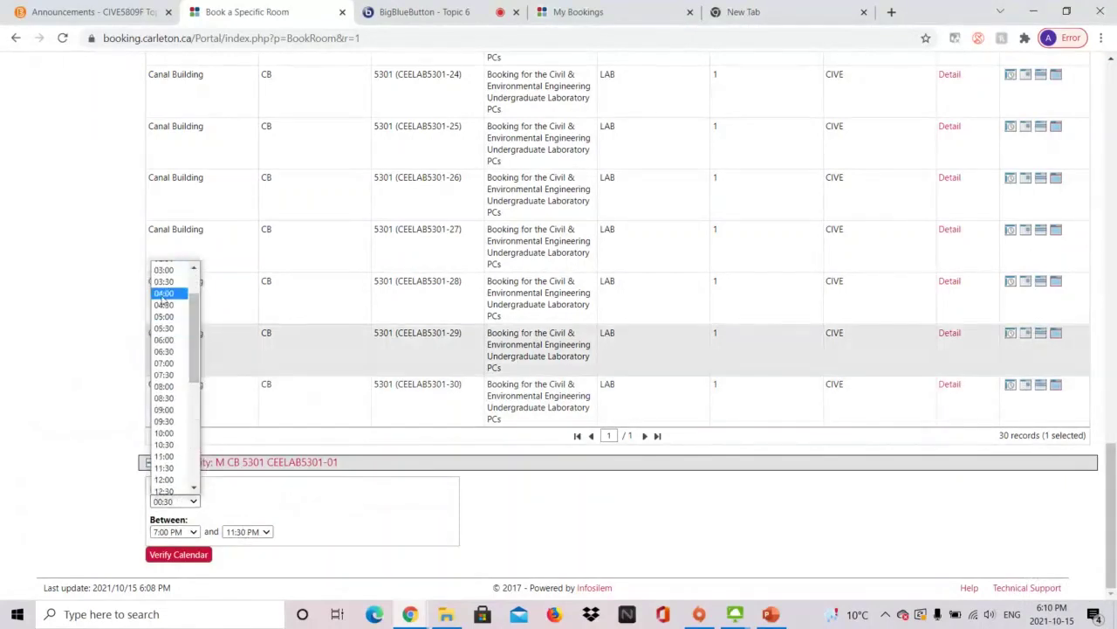
{"action": "left_click", "coordinate": [163, 282]}
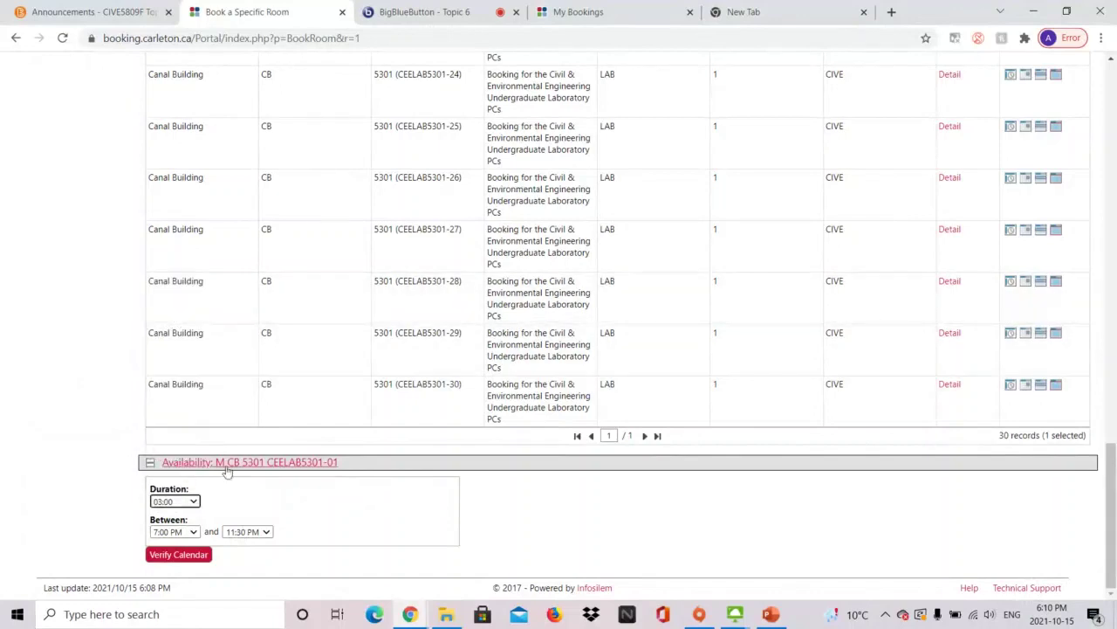
{"action": "left_click", "coordinate": [251, 533]}
{"action": "mouse_move", "coordinate": [267, 498]}
{"action": "left_mouse_down"}
{"action": "mouse_move", "coordinate": [267, 441]}
{"action": "mouse_move", "coordinate": [264, 500]}
{"action": "left_mouse_up"}
Set the end time to 10:00 PM and check CEELAB5301-01 availability, which shows none.
{"action": "left_click", "coordinate": [249, 486]}
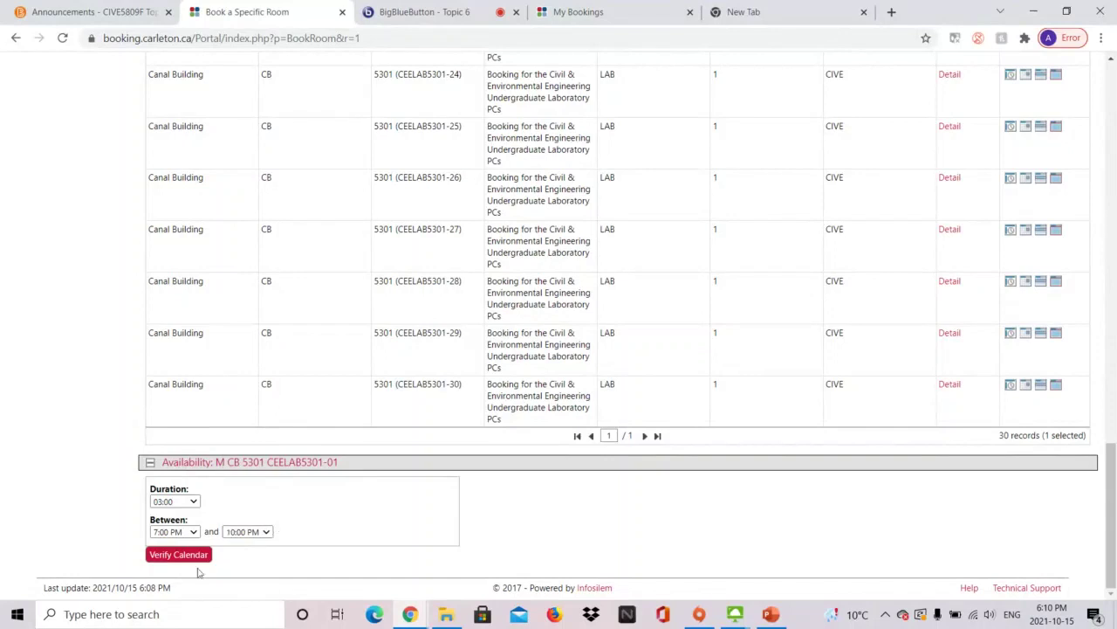
{"action": "left_click", "coordinate": [178, 555]}
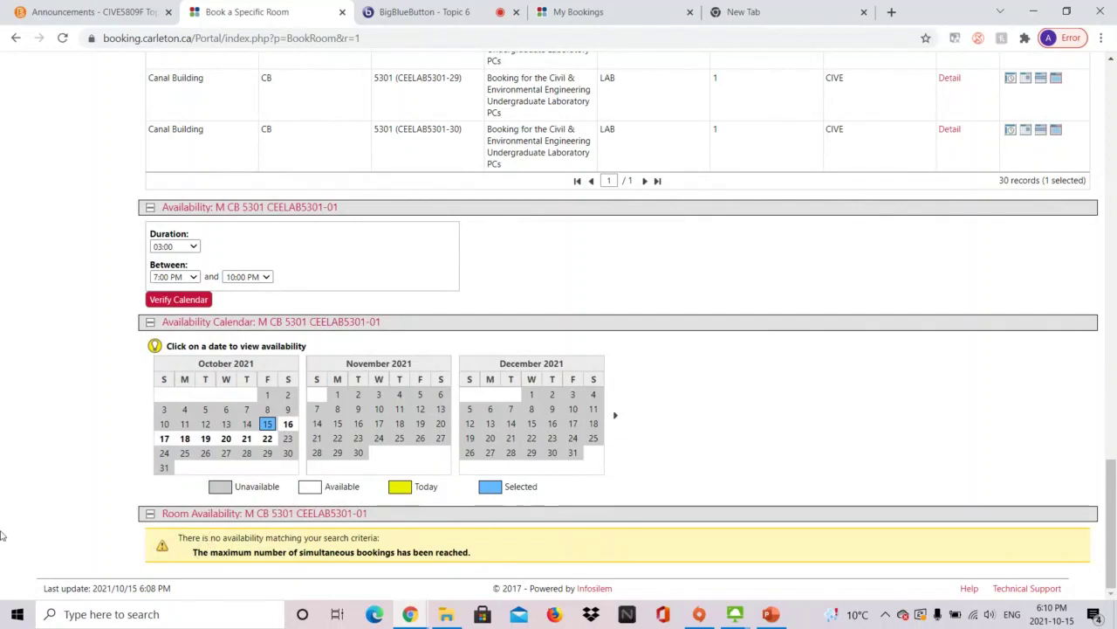
{"action": "scroll", "coordinate": [227, 291], "scroll_direction": "up", "scroll_amount": 3}
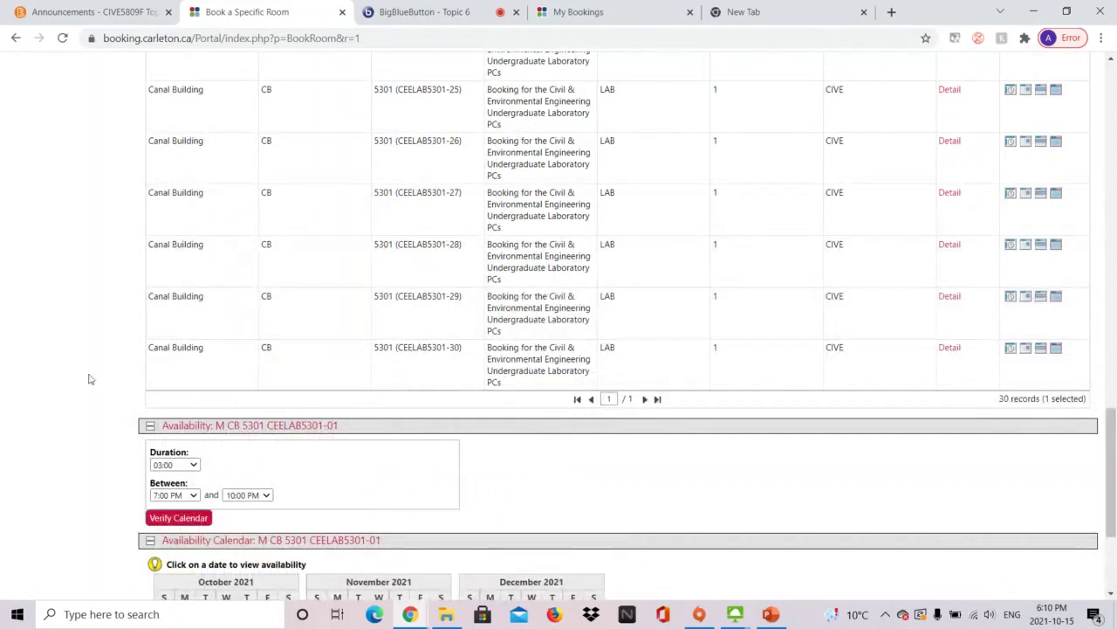
{"action": "scroll", "coordinate": [87, 379], "scroll_direction": "down", "scroll_amount": 2}
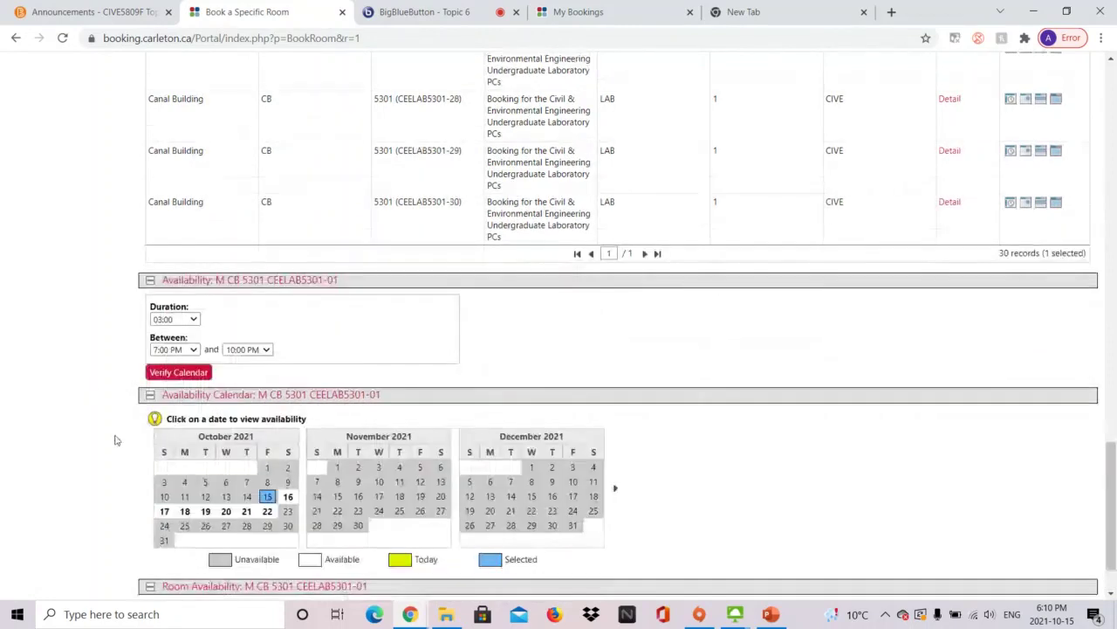
{"action": "scroll", "coordinate": [579, 361], "scroll_direction": "up", "scroll_amount": 6}
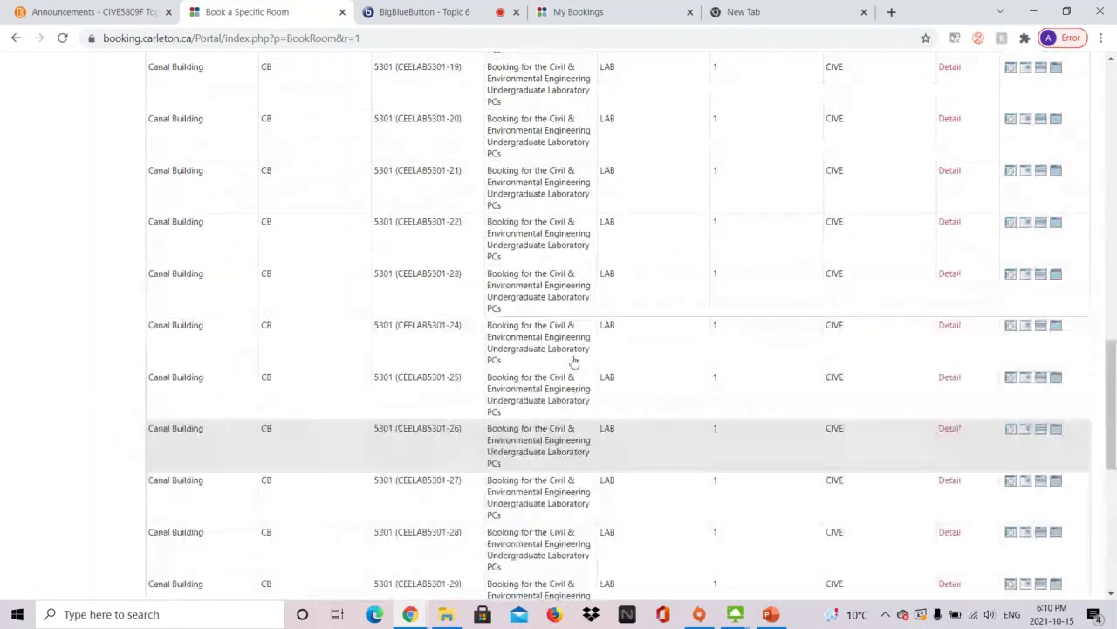
{"action": "scroll", "coordinate": [574, 361], "scroll_direction": "up", "scroll_amount": 12}
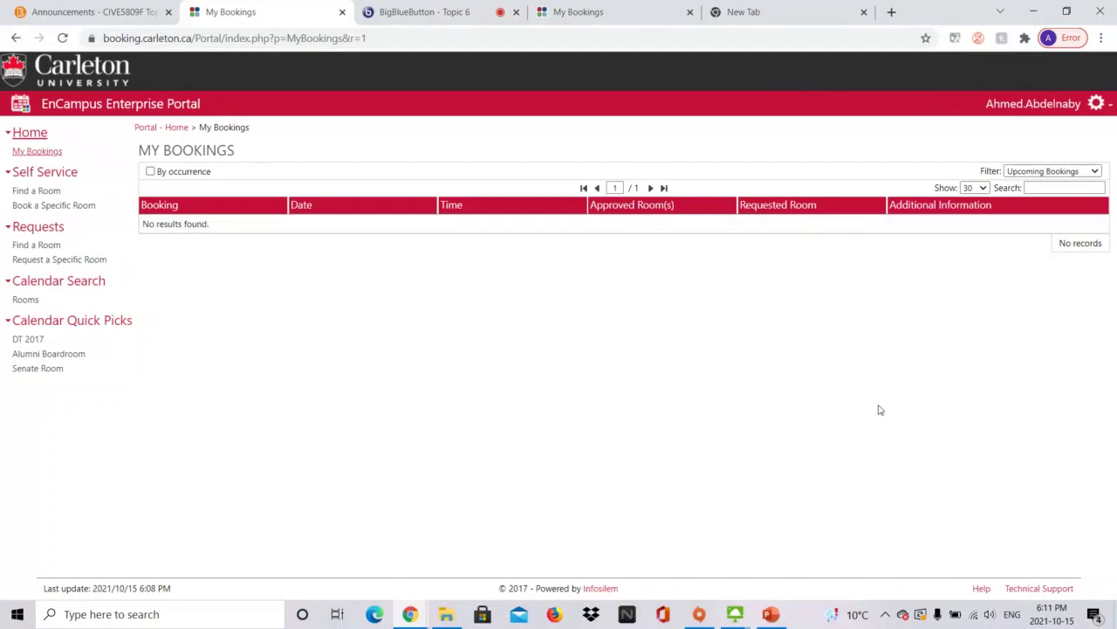
Launch VMware Horizon Client, try connecting to cudesktop.carleton.ca, then cancel and minimize it.
{"action": "left_click", "coordinate": [17, 613]}
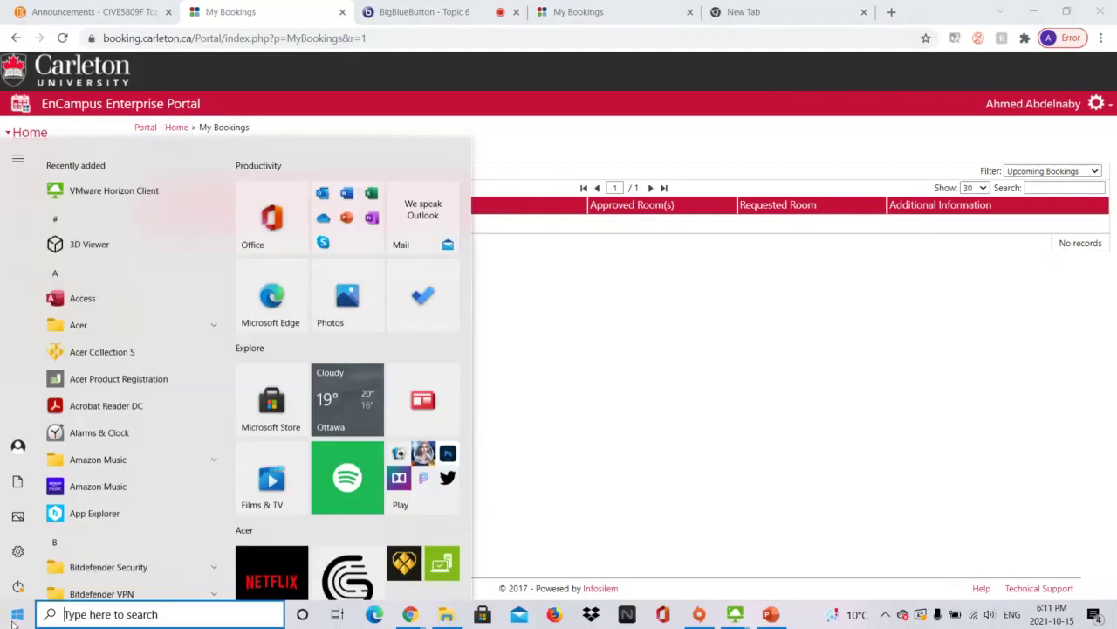
{"action": "type", "text": "v"}
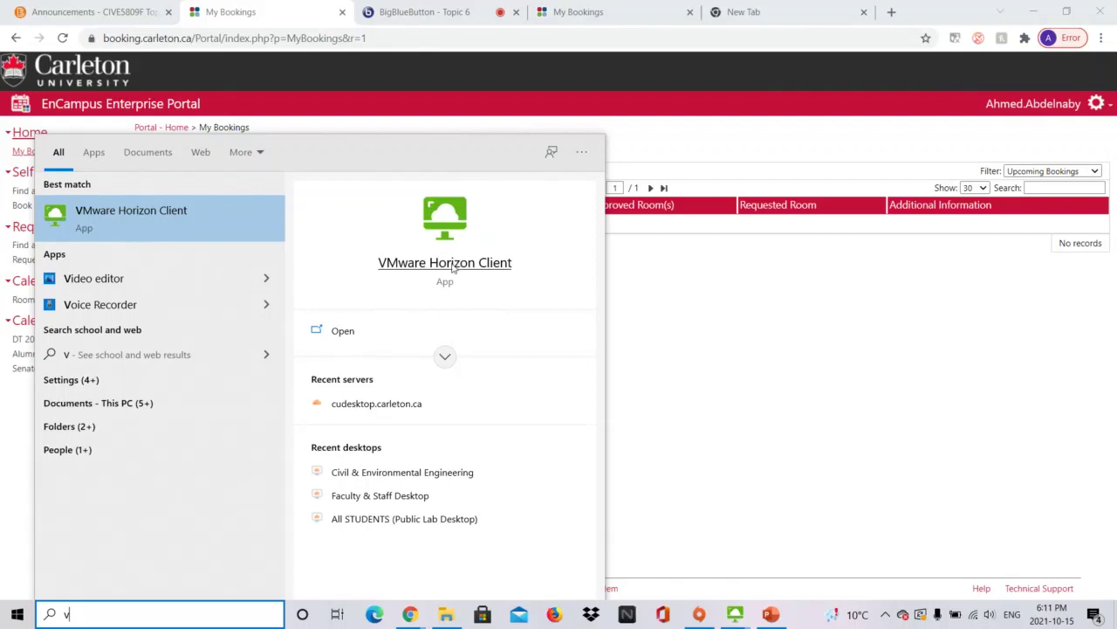
{"action": "left_click", "coordinate": [161, 215]}
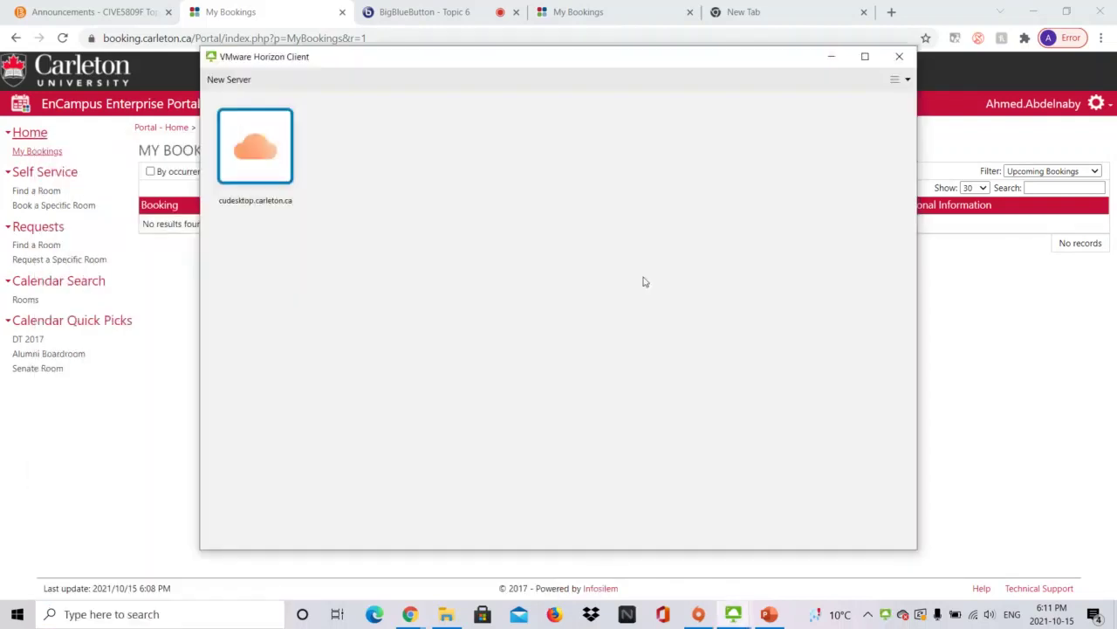
{"action": "double_click", "coordinate": [273, 158]}
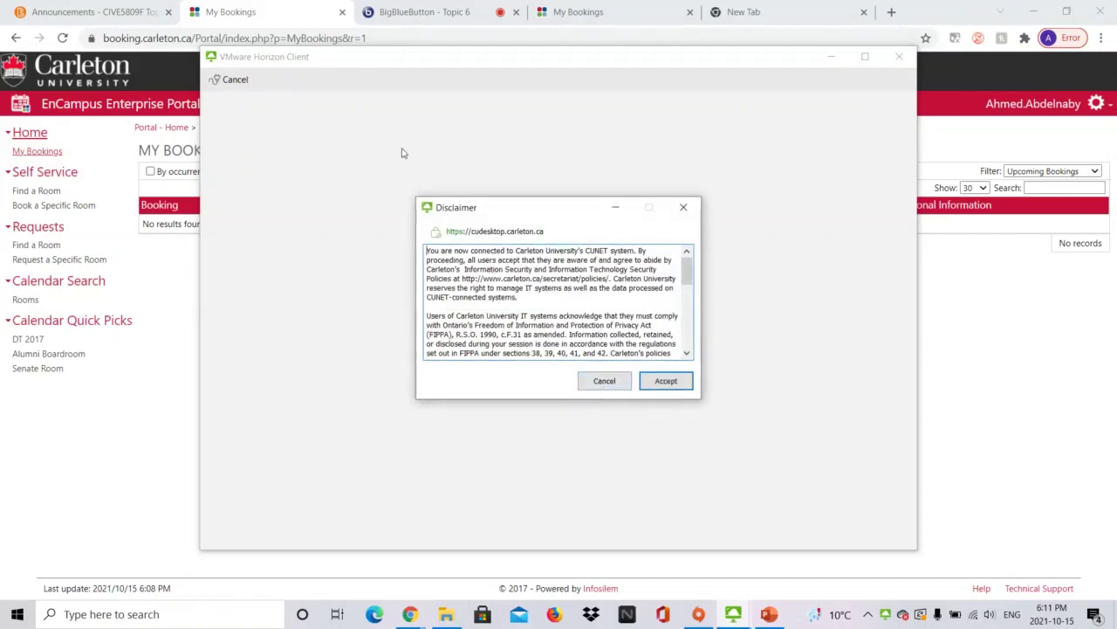
{"action": "left_click", "coordinate": [602, 382]}
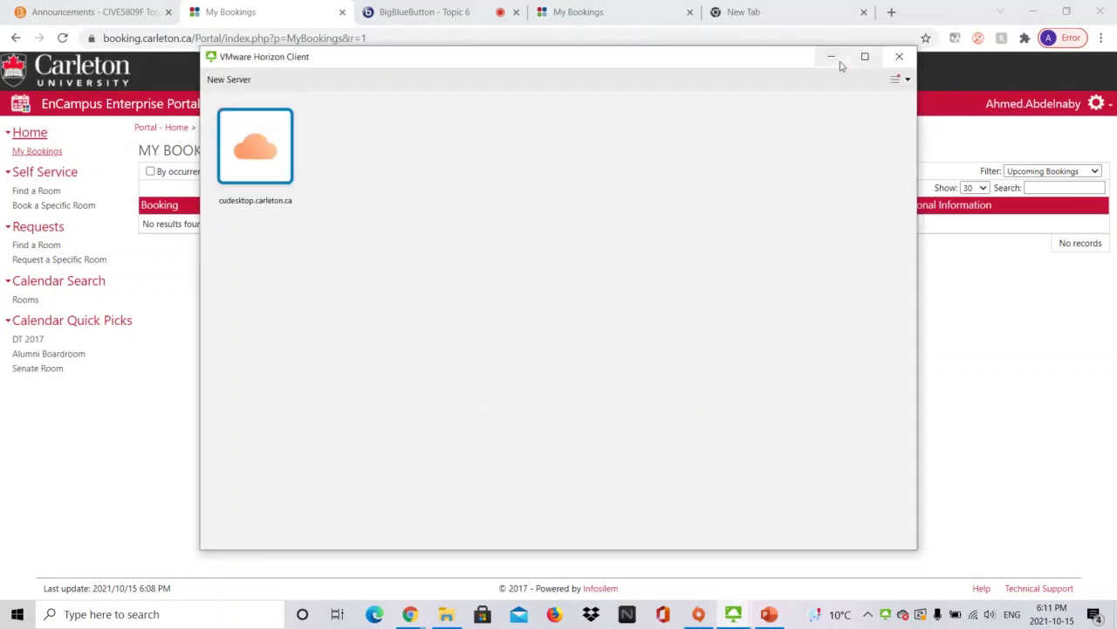
{"action": "left_click", "coordinate": [832, 58]}
Switch to the Civil & Environmental Engineering remote desktop and bring File Explorer forward.
{"action": "mouse_move", "coordinate": [733, 614]}
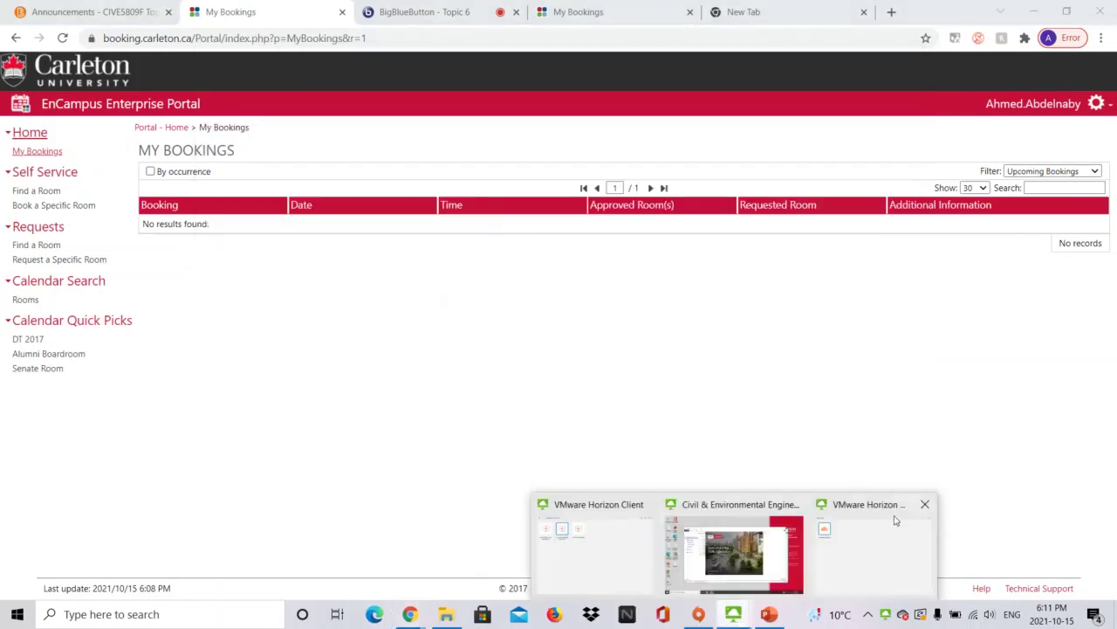
{"action": "left_click", "coordinate": [726, 548]}
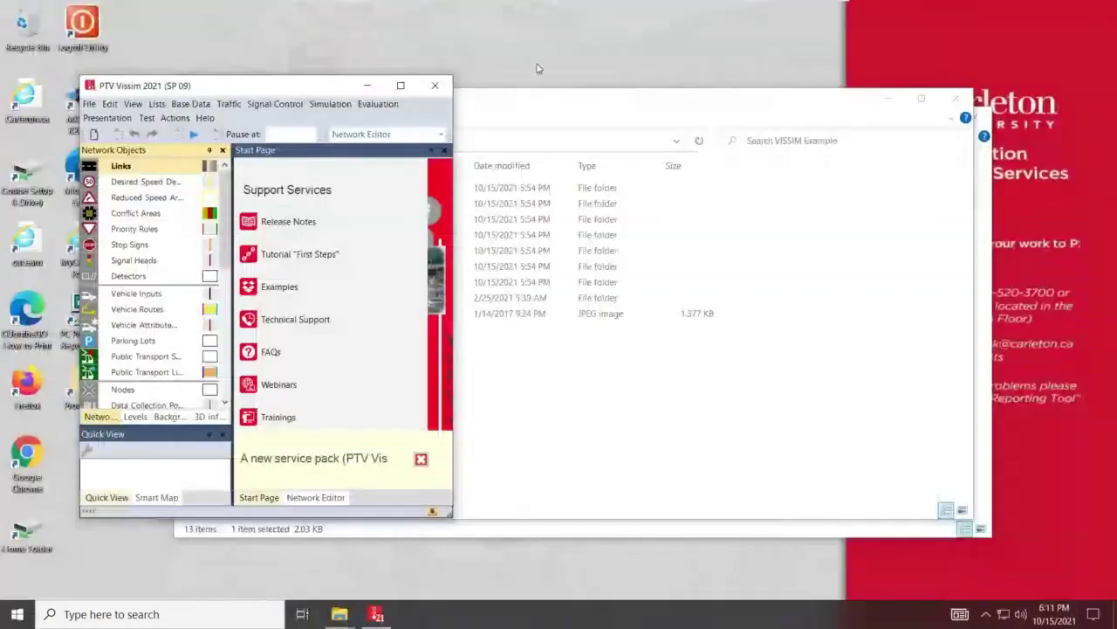
{"action": "left_click", "coordinate": [838, 97]}
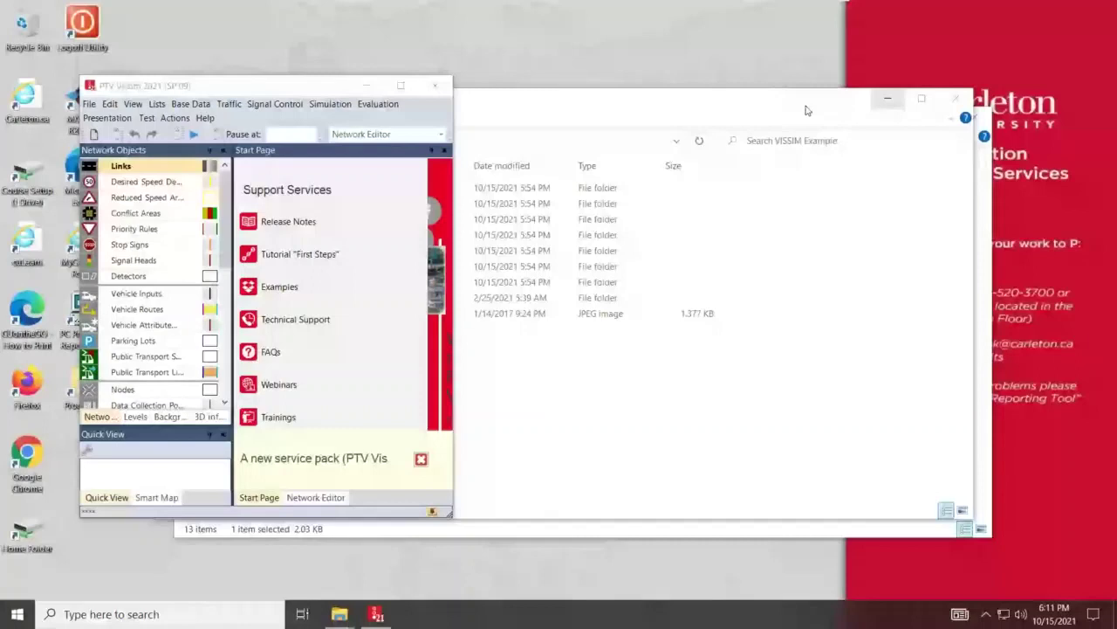
Show the desktop and move the VISSIM Example folder to the top row.
{"action": "key", "text": "super+d"}
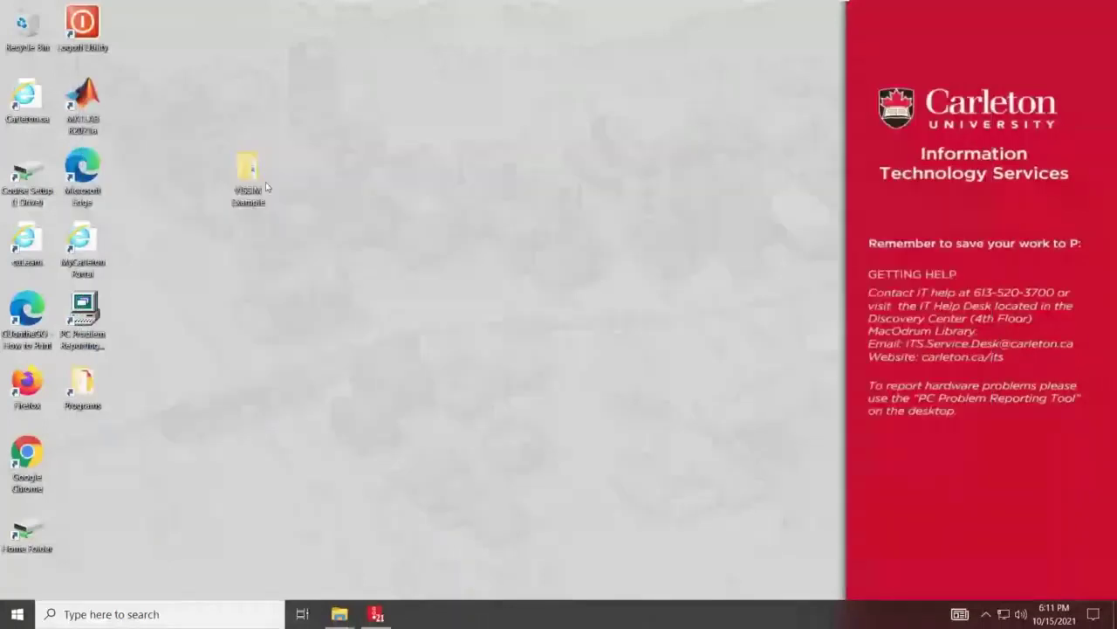
{"action": "left_click_drag", "start_coordinate": [253, 191], "coordinate": [147, 52]}
{"action": "left_click", "coordinate": [218, 394]}
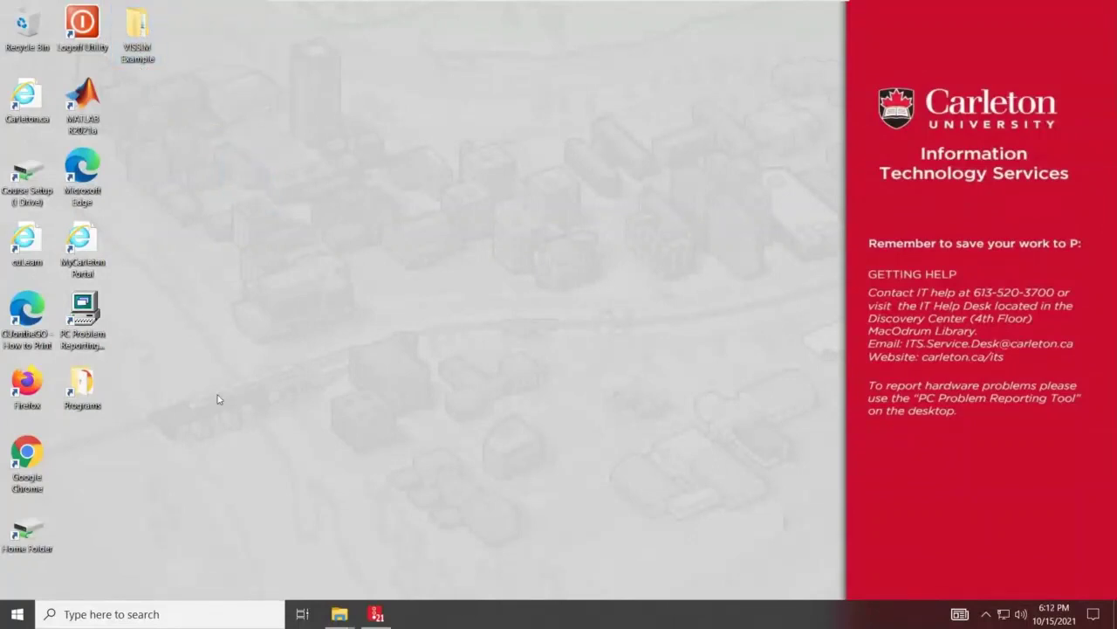
Open Programs > PTV Vision 2021 and select the PTV Vissim 2021 - 64 bit shortcut.
{"action": "double_click", "coordinate": [83, 384]}
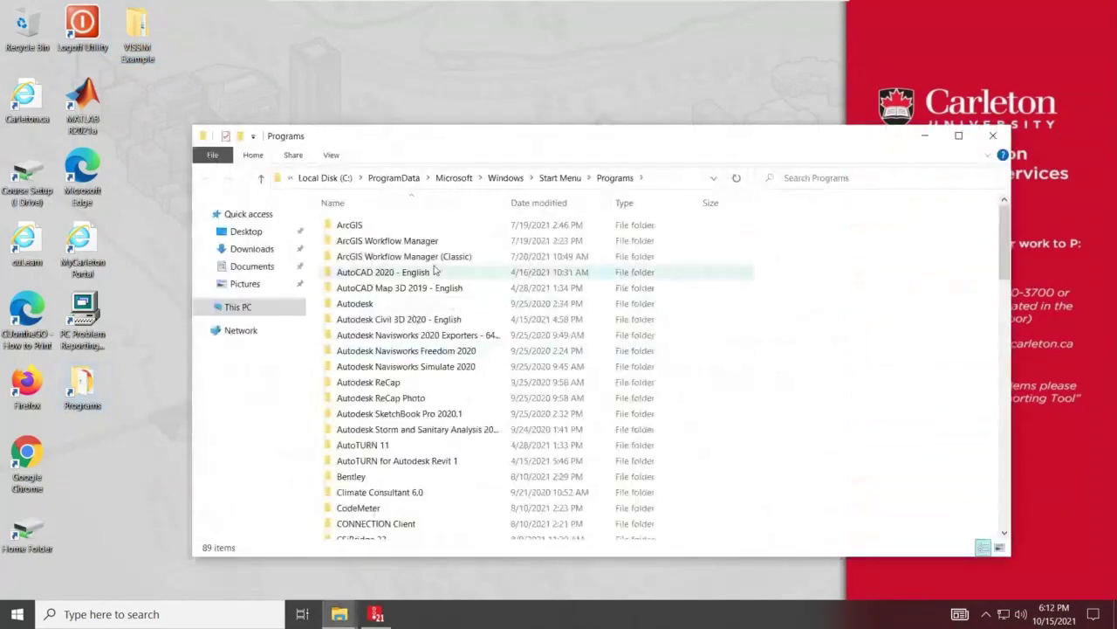
{"action": "left_click", "coordinate": [436, 272]}
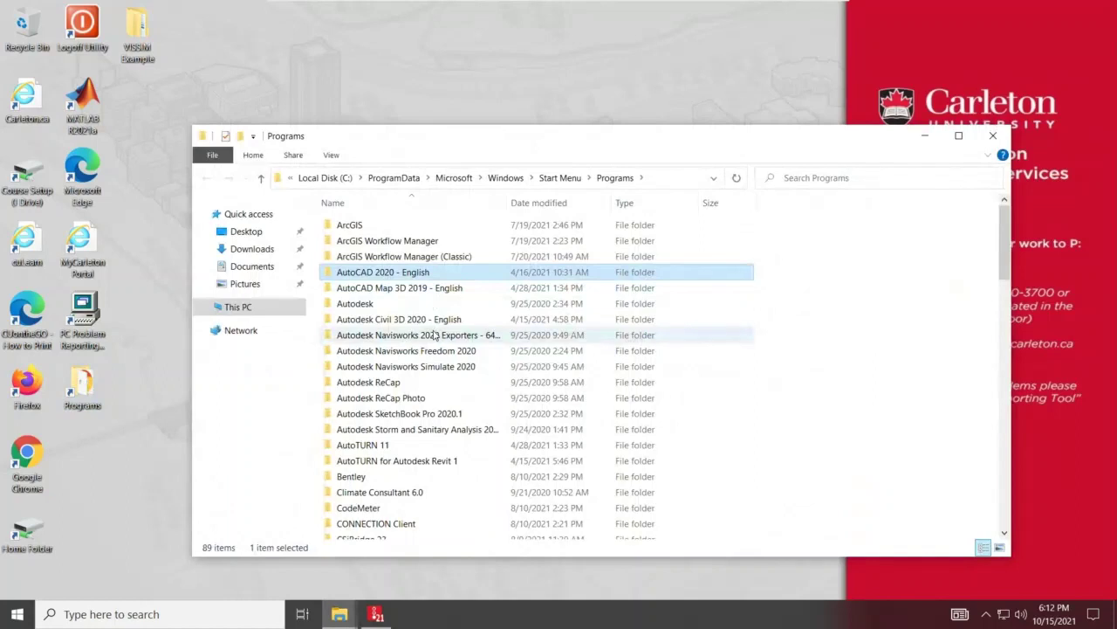
{"action": "scroll", "coordinate": [434, 336], "scroll_direction": "down", "scroll_amount": 10}
{"action": "left_click", "coordinate": [359, 222]}
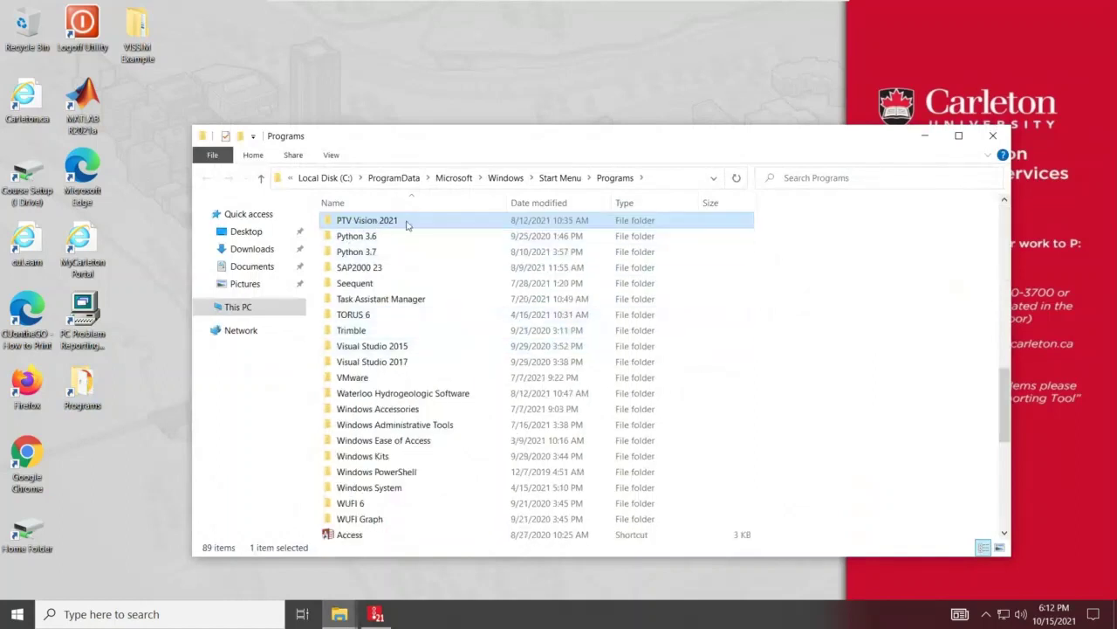
{"action": "double_click", "coordinate": [406, 222]}
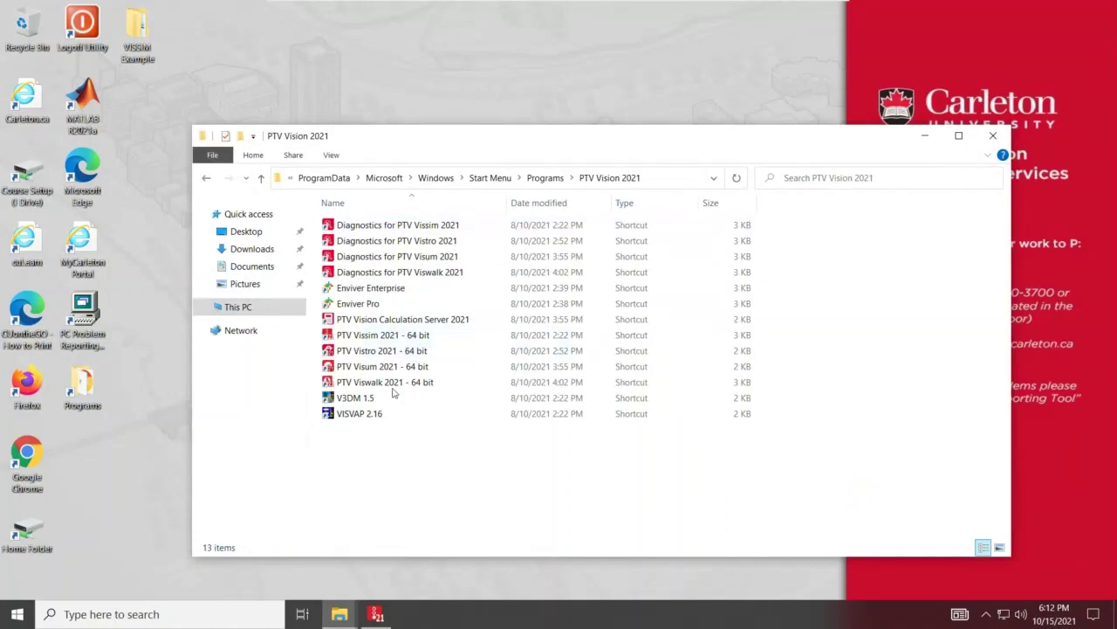
{"action": "left_click", "coordinate": [405, 339]}
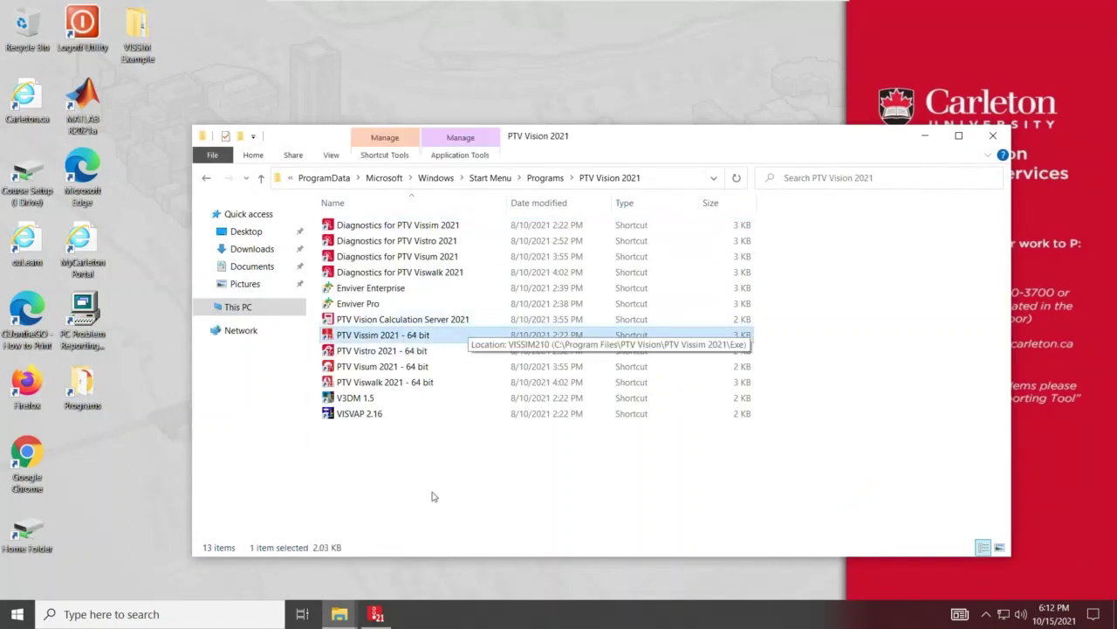
{"action": "mouse_move", "coordinate": [380, 618]}
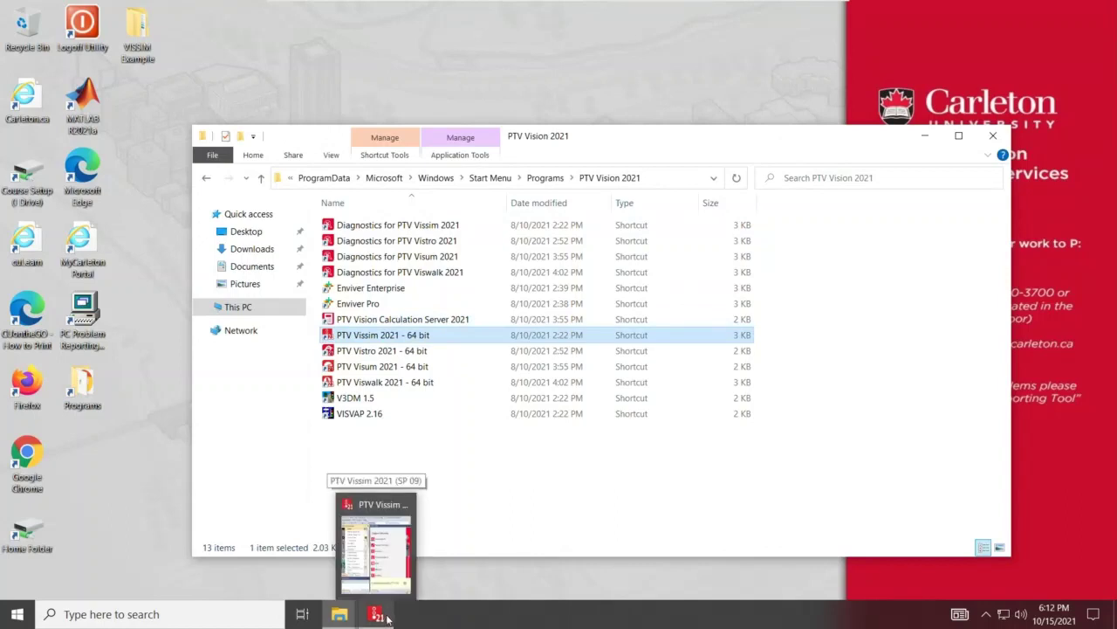
Bring the running PTV Vissim 2021 window forward to its Start Page.
{"action": "left_click", "coordinate": [375, 545]}
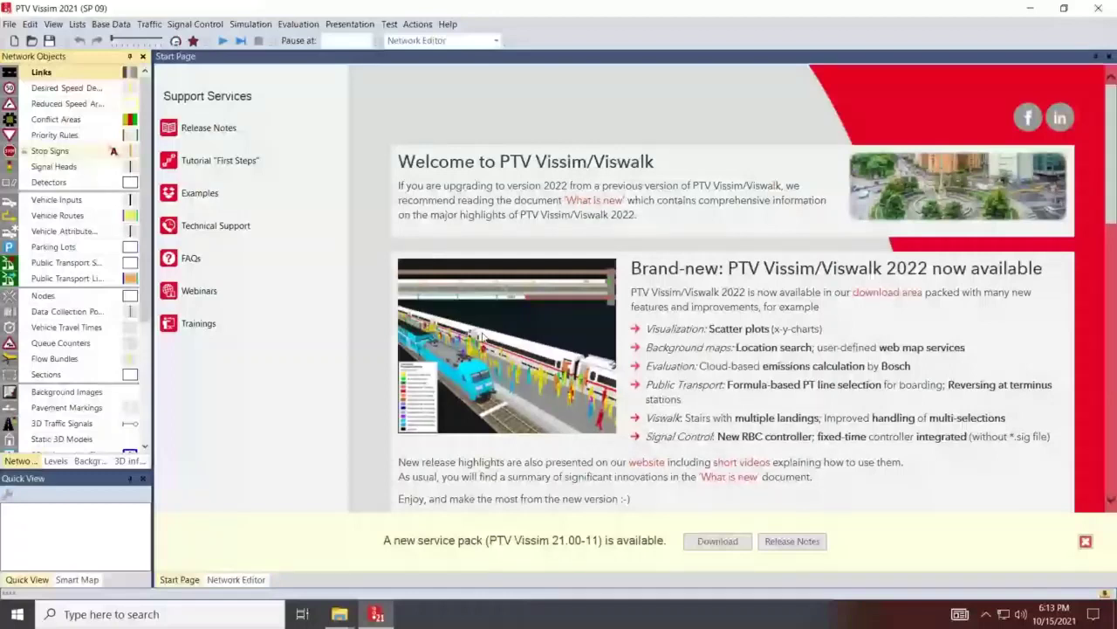
{"action": "left_click", "coordinate": [449, 26]}
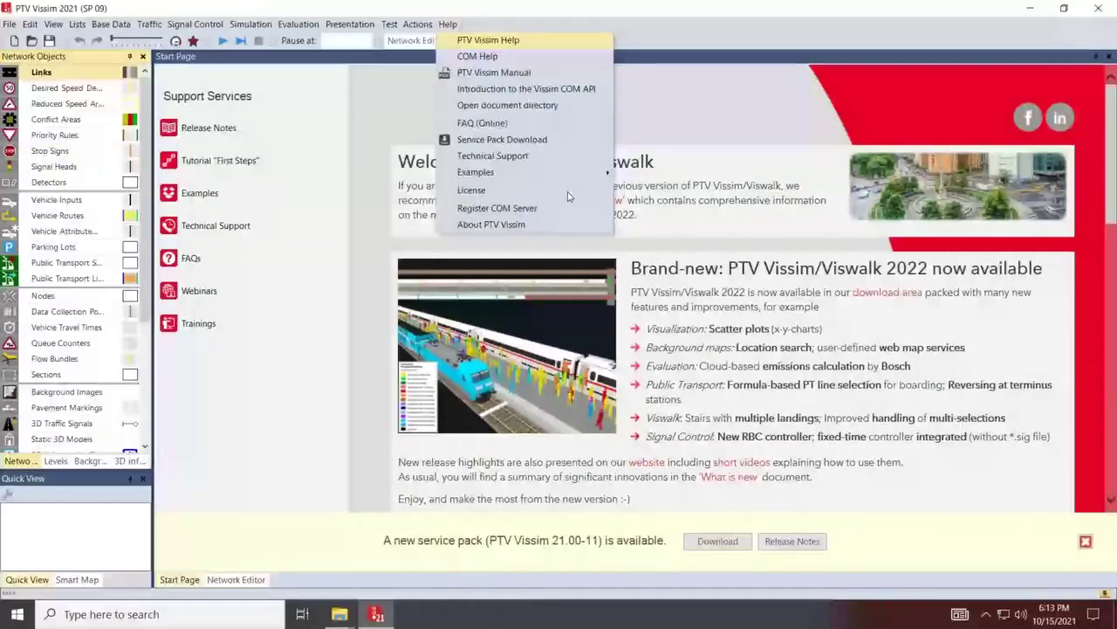
{"action": "left_click", "coordinate": [495, 199]}
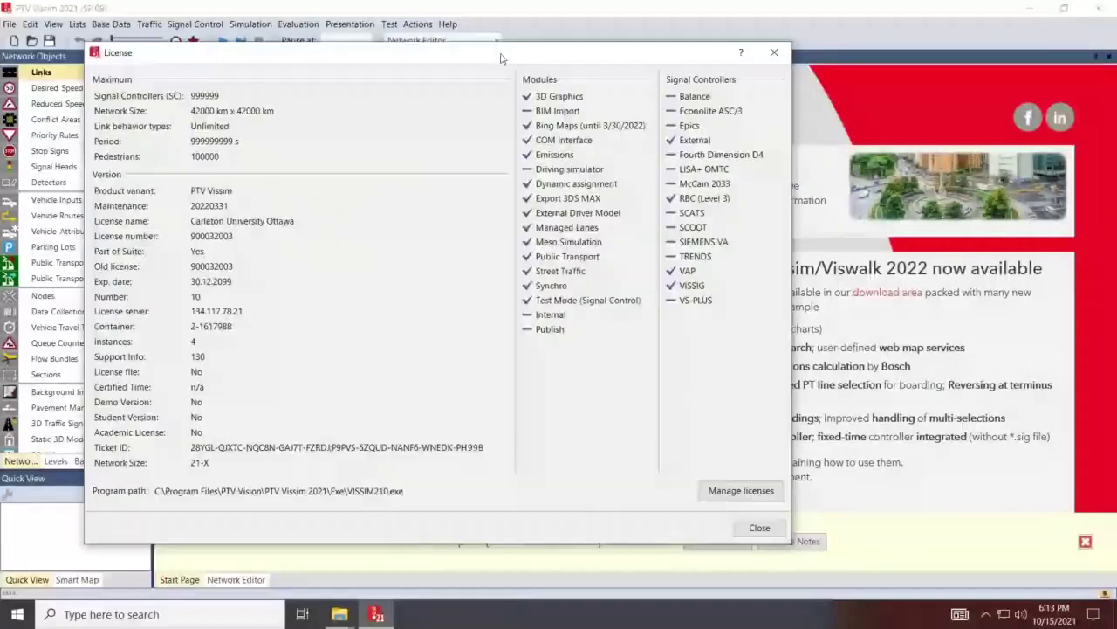
{"action": "left_click_drag", "start_coordinate": [585, 50], "coordinate": [733, 52]}
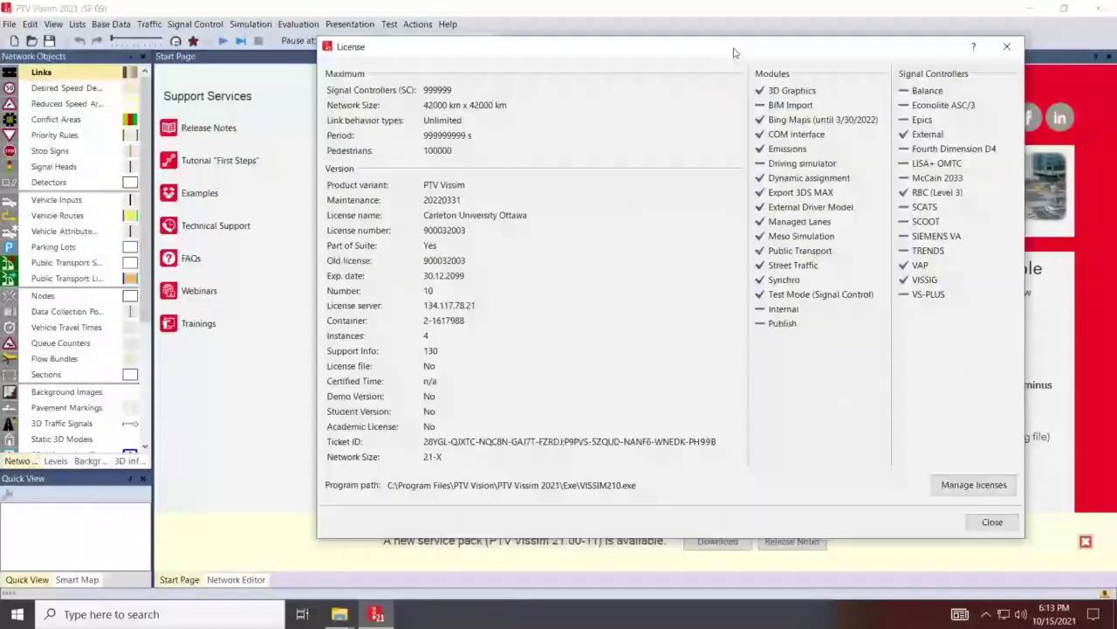
{"action": "left_click_drag", "start_coordinate": [733, 53], "coordinate": [798, 51]}
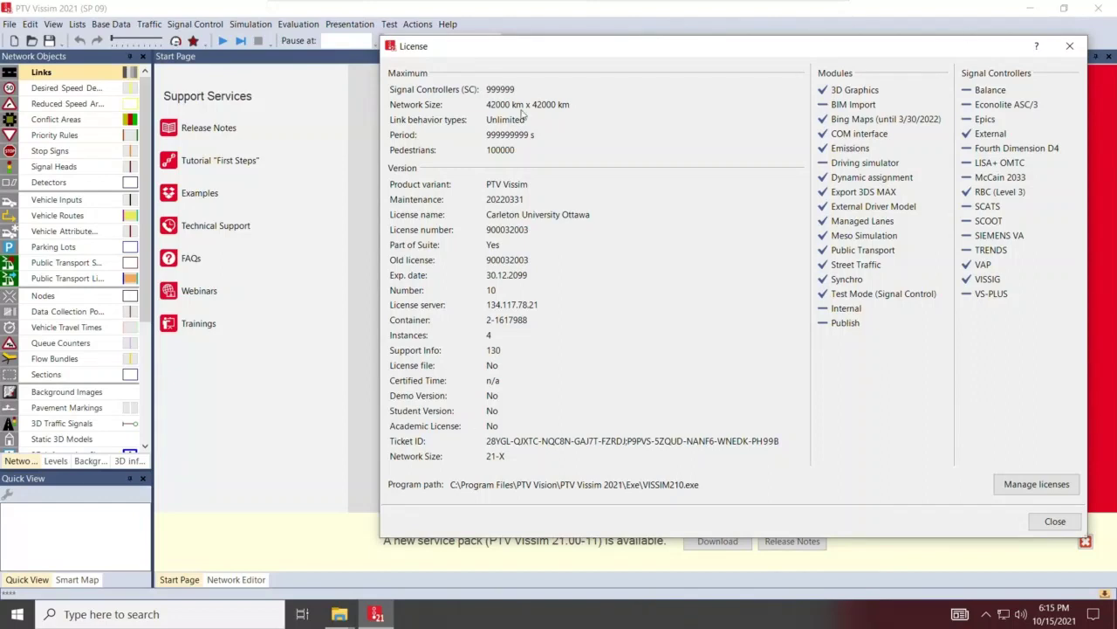
{"action": "left_click_drag", "start_coordinate": [911, 55], "coordinate": [852, 62]}
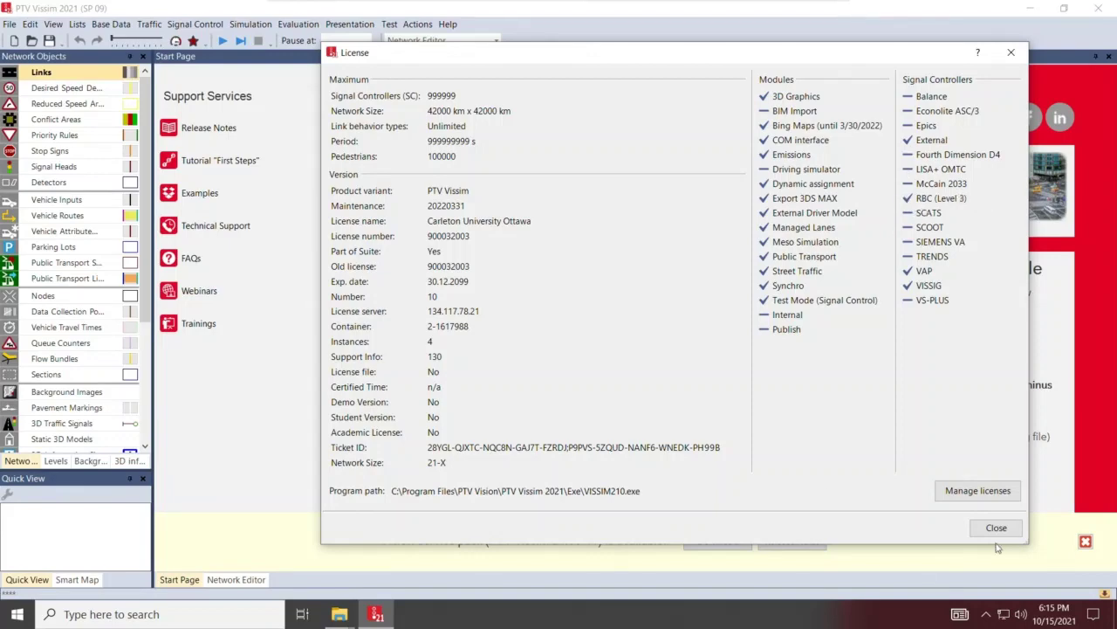
Close the License dialog and browse the File menu's Read Additionally options.
{"action": "left_click", "coordinate": [966, 525]}
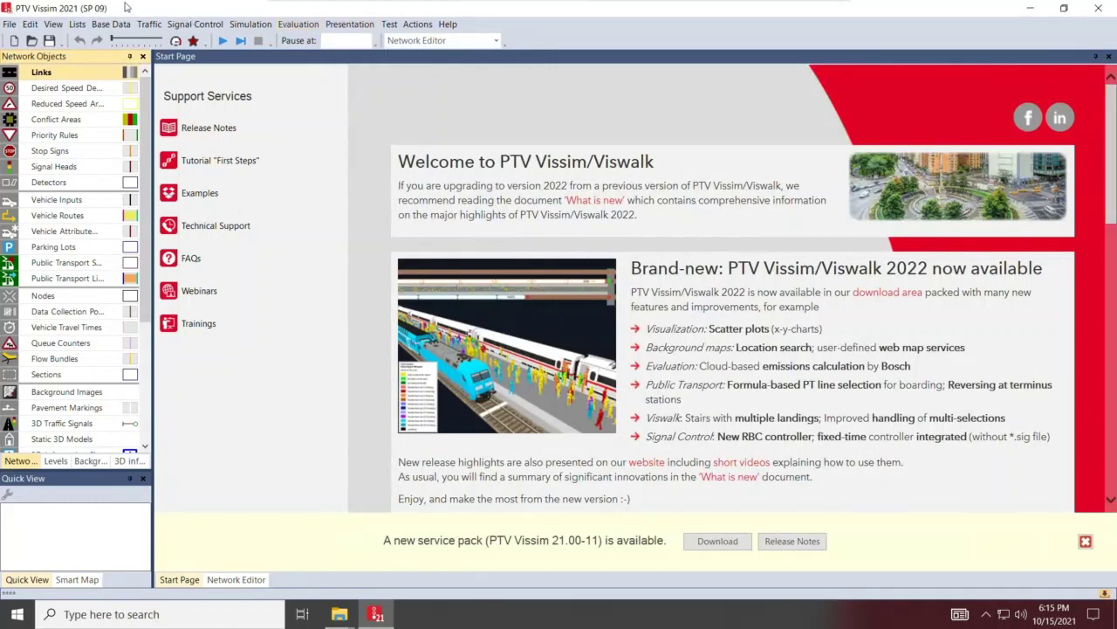
{"action": "left_click", "coordinate": [10, 25]}
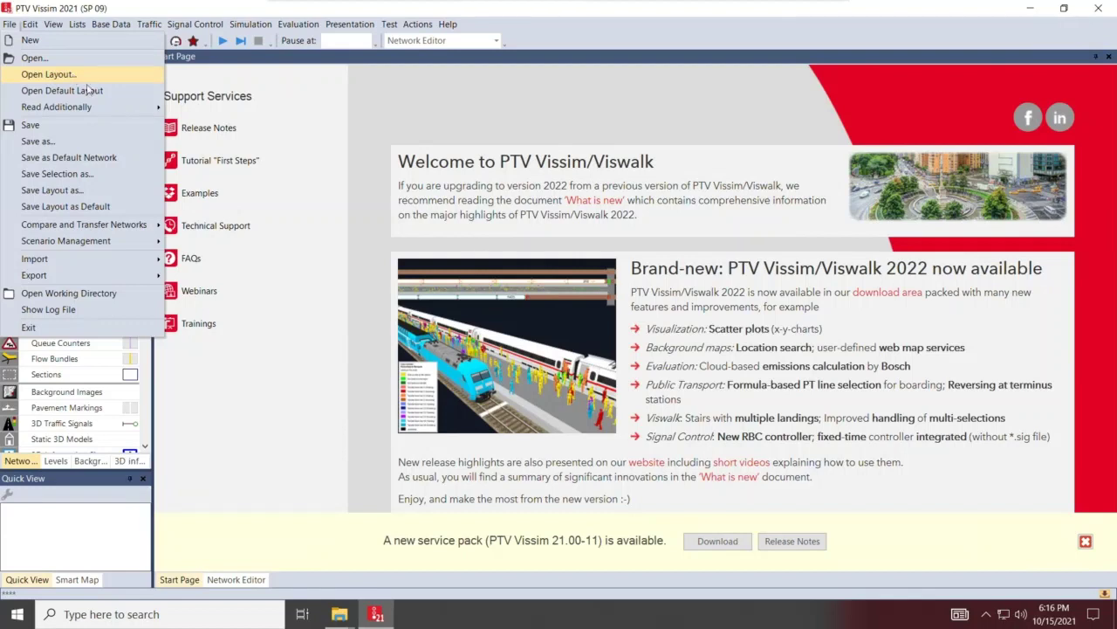
{"action": "mouse_move", "coordinate": [93, 116]}
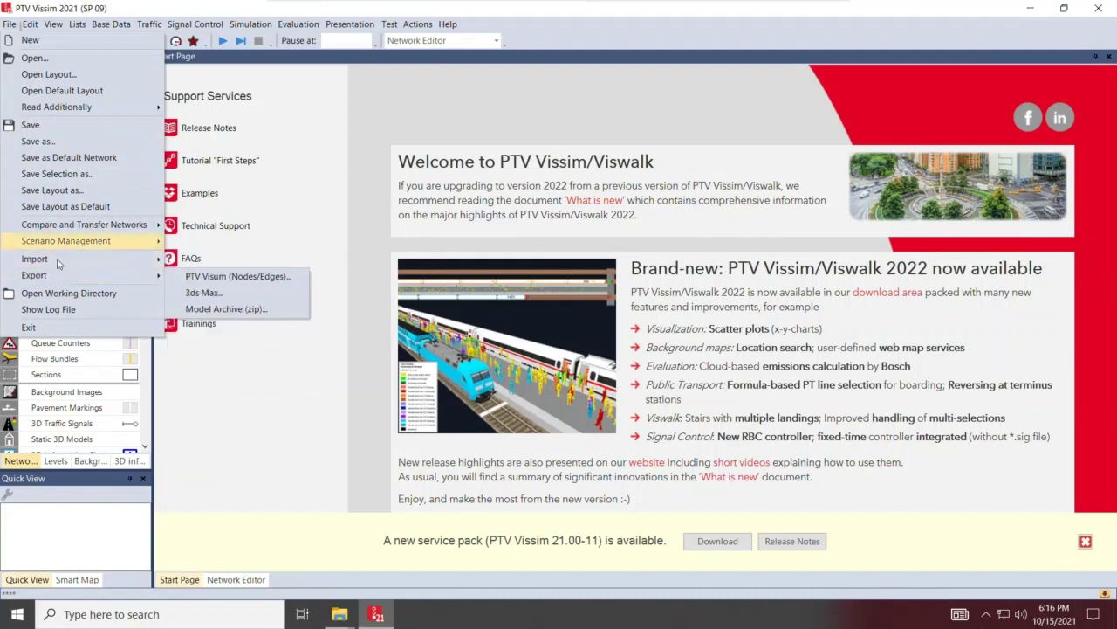
Browse the File menu's Export submenu, then move over to the Edit menu.
{"action": "mouse_move", "coordinate": [58, 264]}
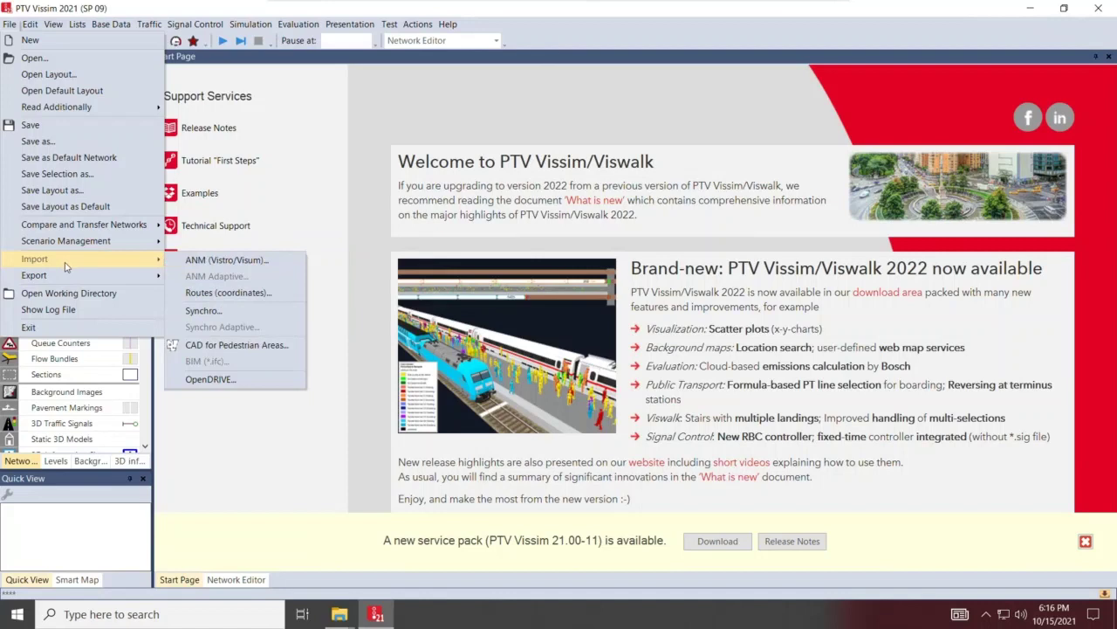
{"action": "mouse_move", "coordinate": [92, 278]}
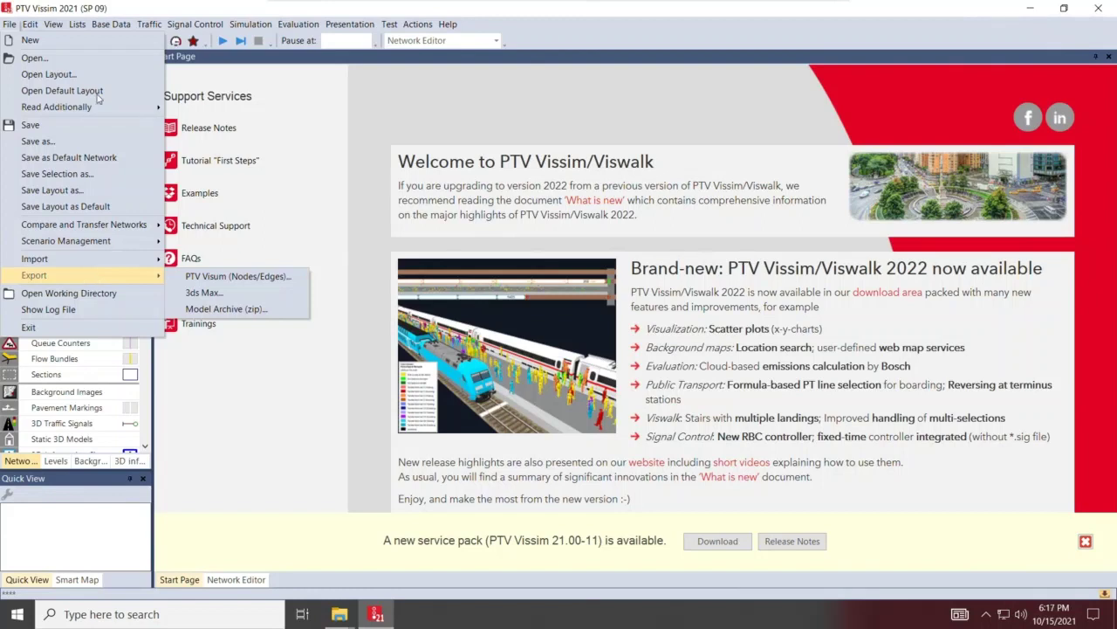
{"action": "mouse_move", "coordinate": [33, 29]}
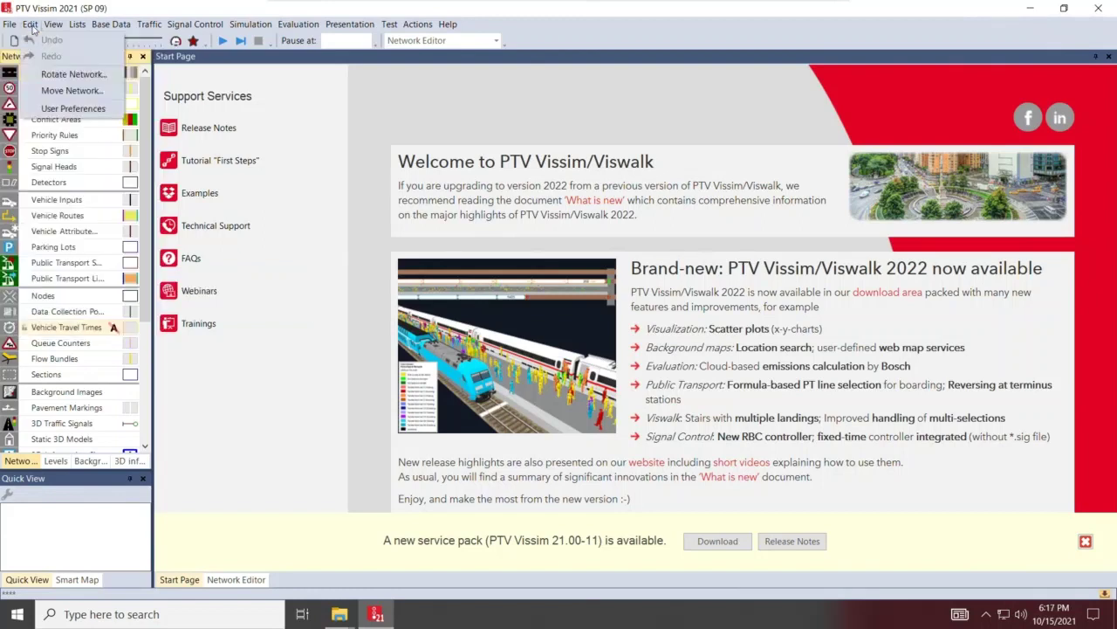
Review User Preferences' Graphics and Network Editor pages, keeping right-click as context menu, and confirm.
{"action": "left_click", "coordinate": [101, 108]}
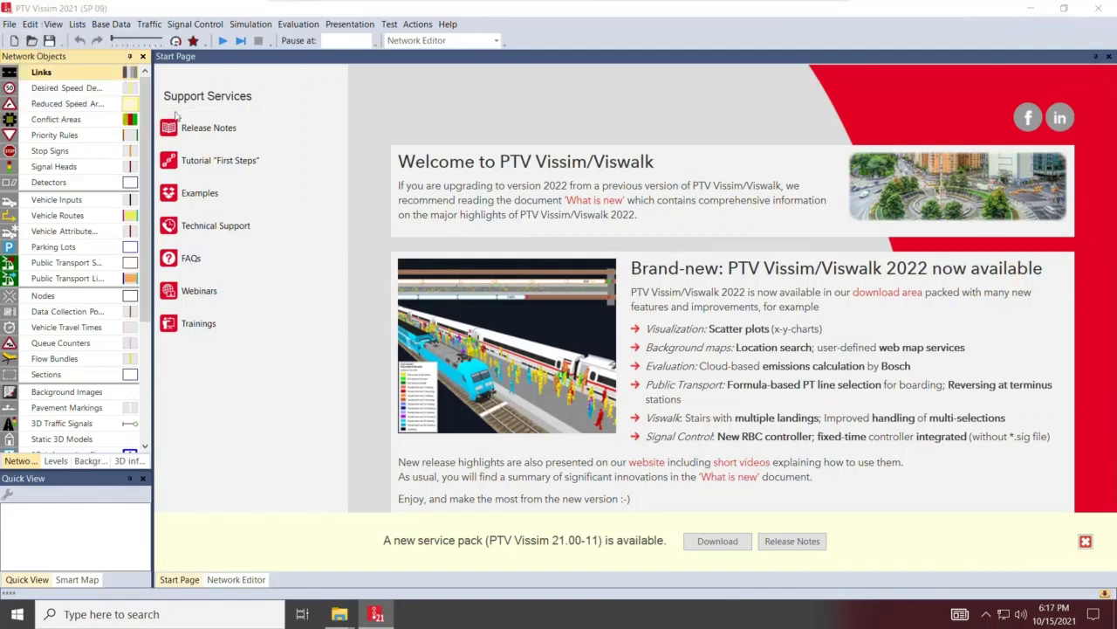
{"action": "left_click_drag", "start_coordinate": [199, 91], "coordinate": [430, 35]}
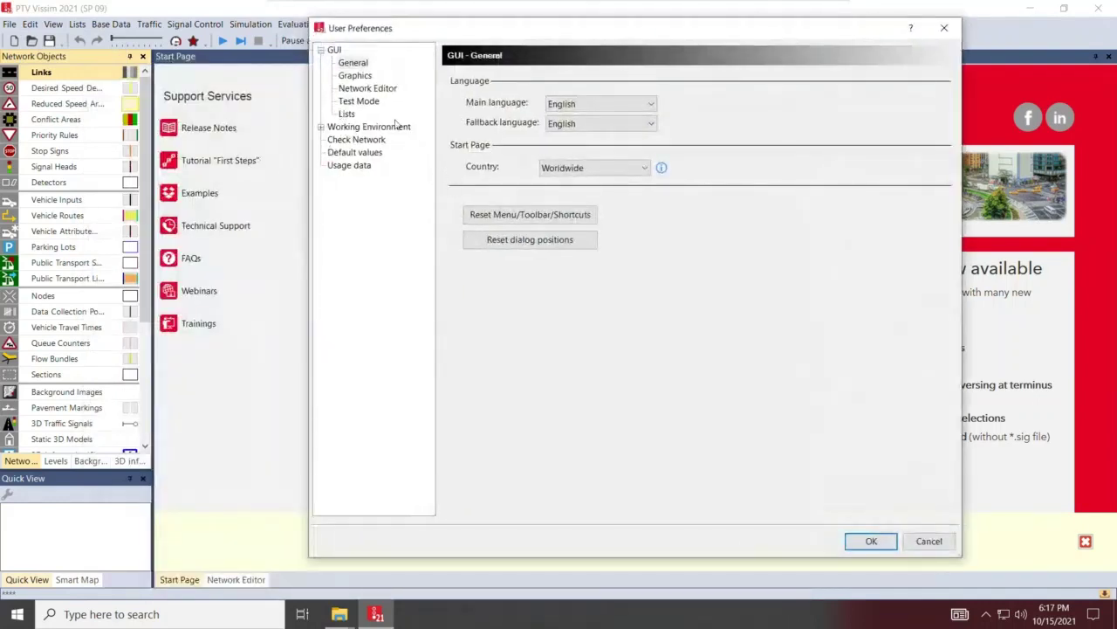
{"action": "left_click", "coordinate": [356, 77]}
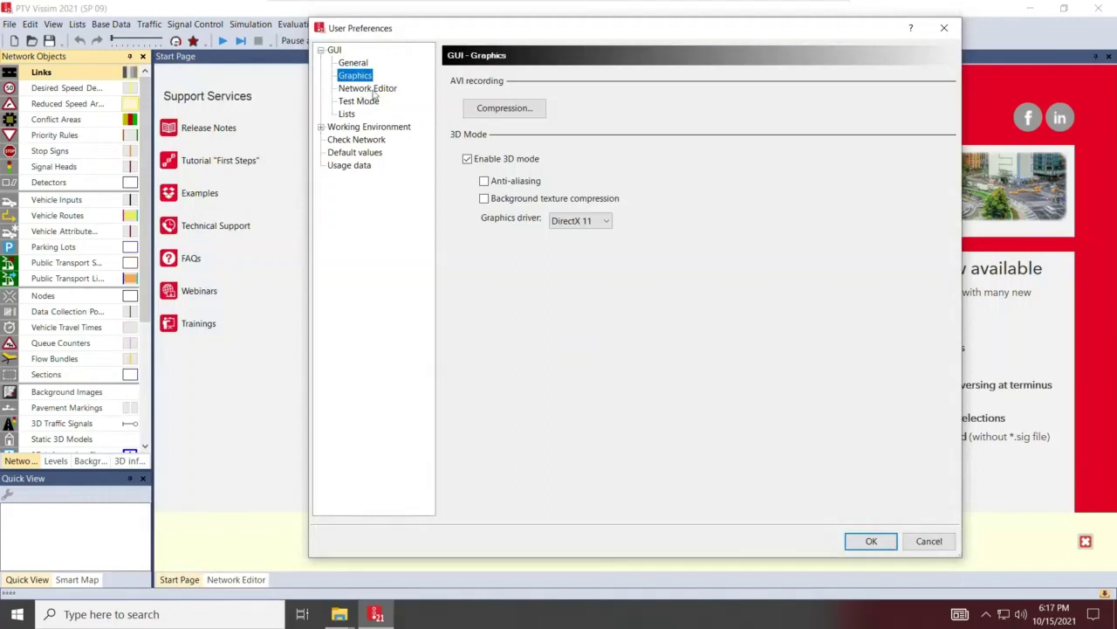
{"action": "left_click", "coordinate": [374, 91]}
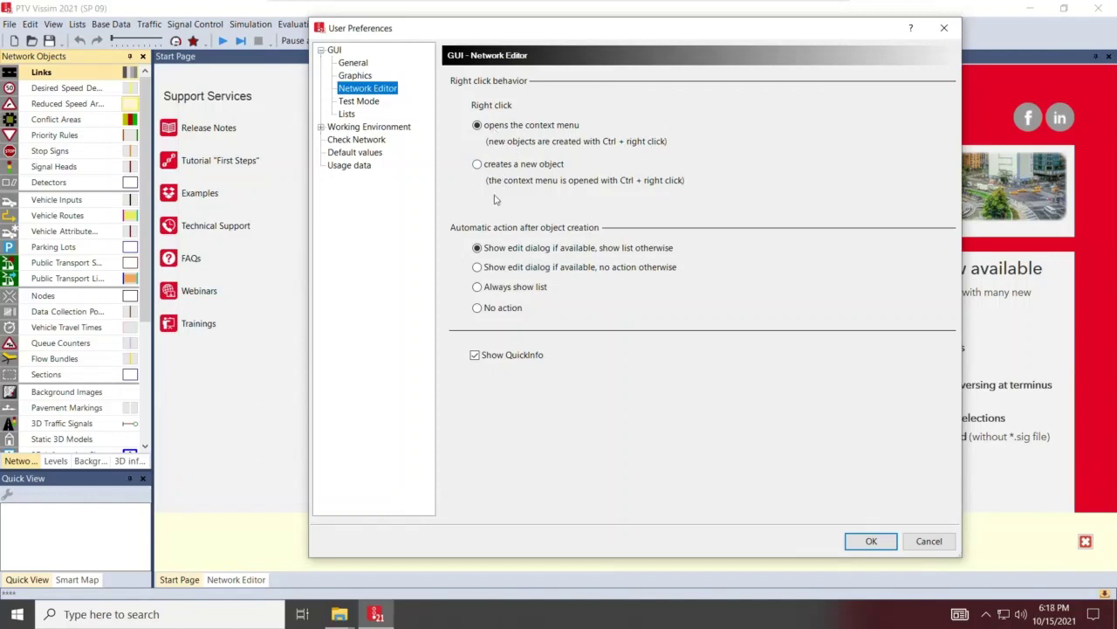
{"action": "left_click", "coordinate": [871, 541]}
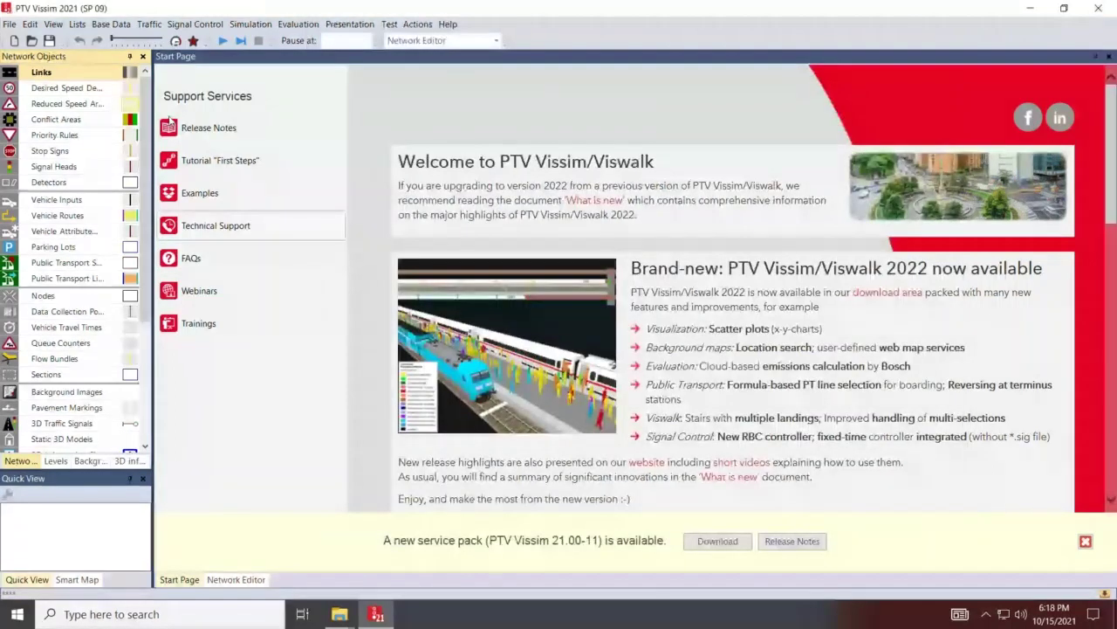
Browse the Lists > Base Data > Functions menu, then dismiss it without choosing a list.
{"action": "left_click", "coordinate": [77, 24]}
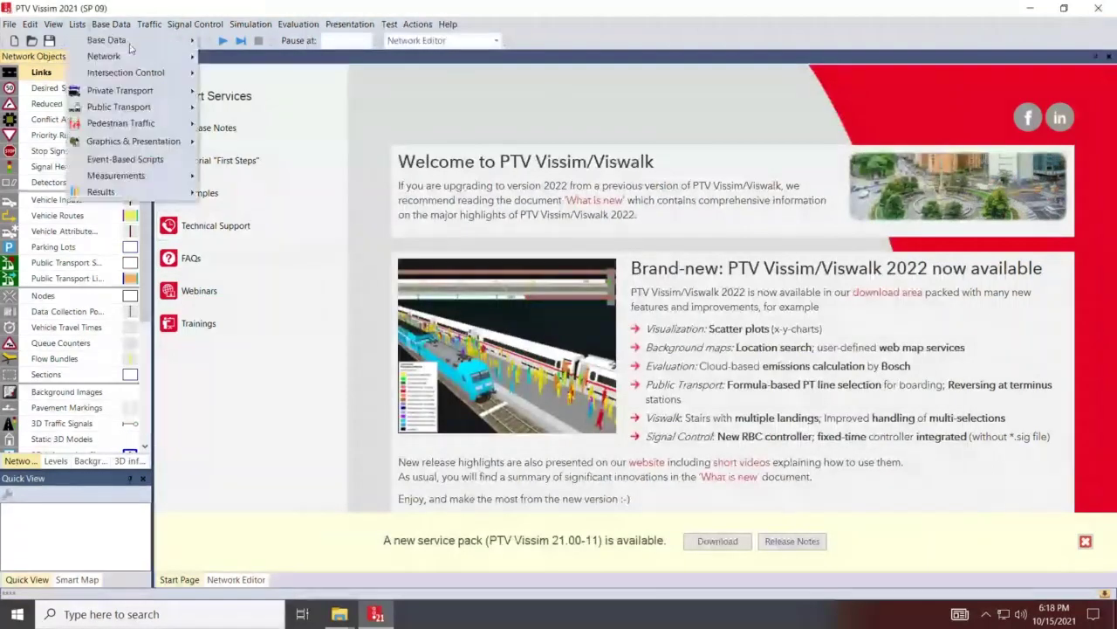
{"action": "mouse_move", "coordinate": [134, 47]}
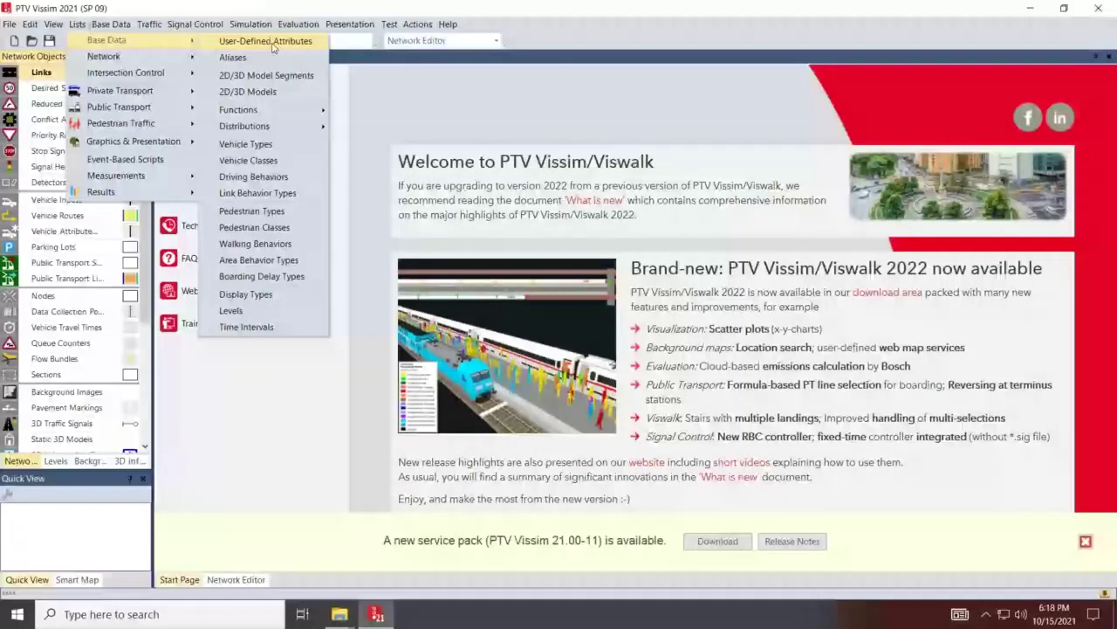
{"action": "left_click", "coordinate": [319, 109]}
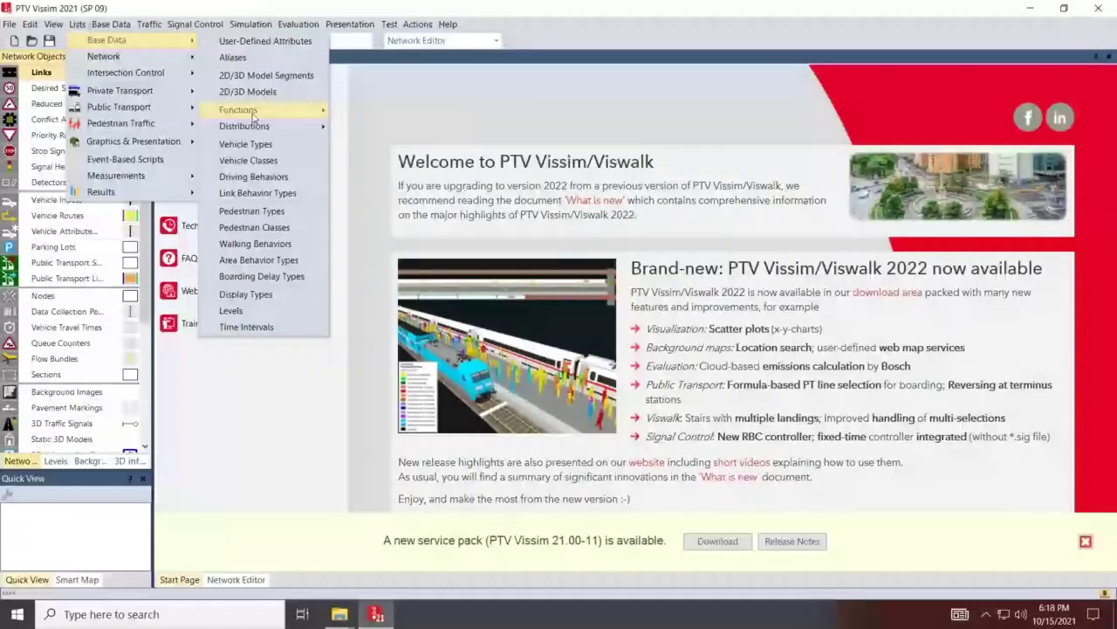
{"action": "mouse_move", "coordinate": [255, 116]}
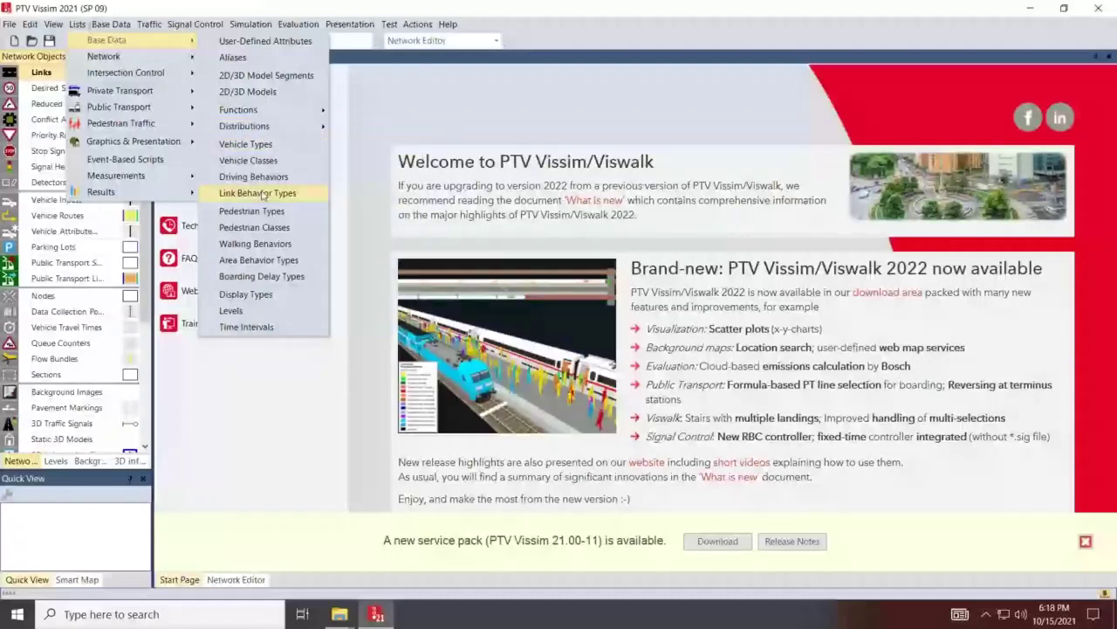
{"action": "left_click", "coordinate": [54, 44]}
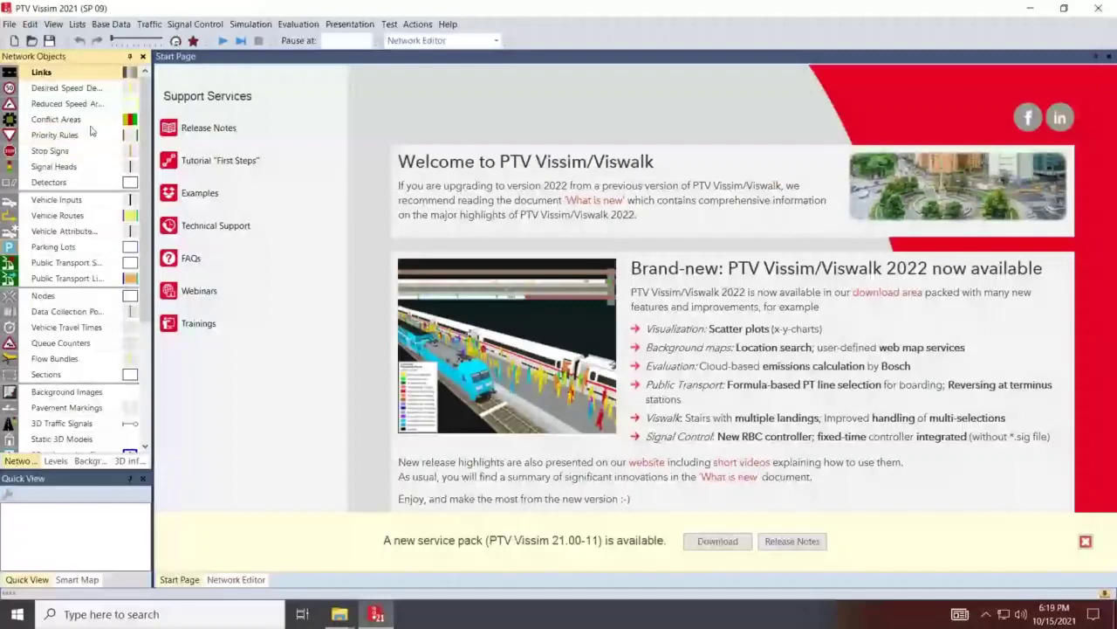
Open Vehicle Compositions and select the Car (0.980) and HGV (0.020) relative flow rows.
{"action": "left_click", "coordinate": [149, 24]}
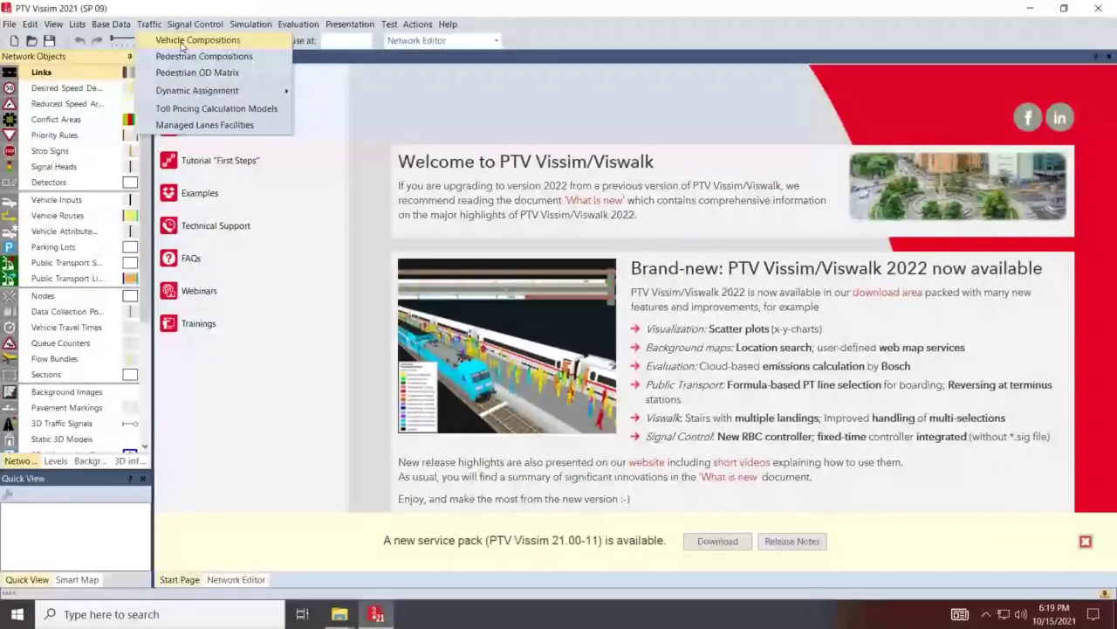
{"action": "left_click", "coordinate": [188, 41]}
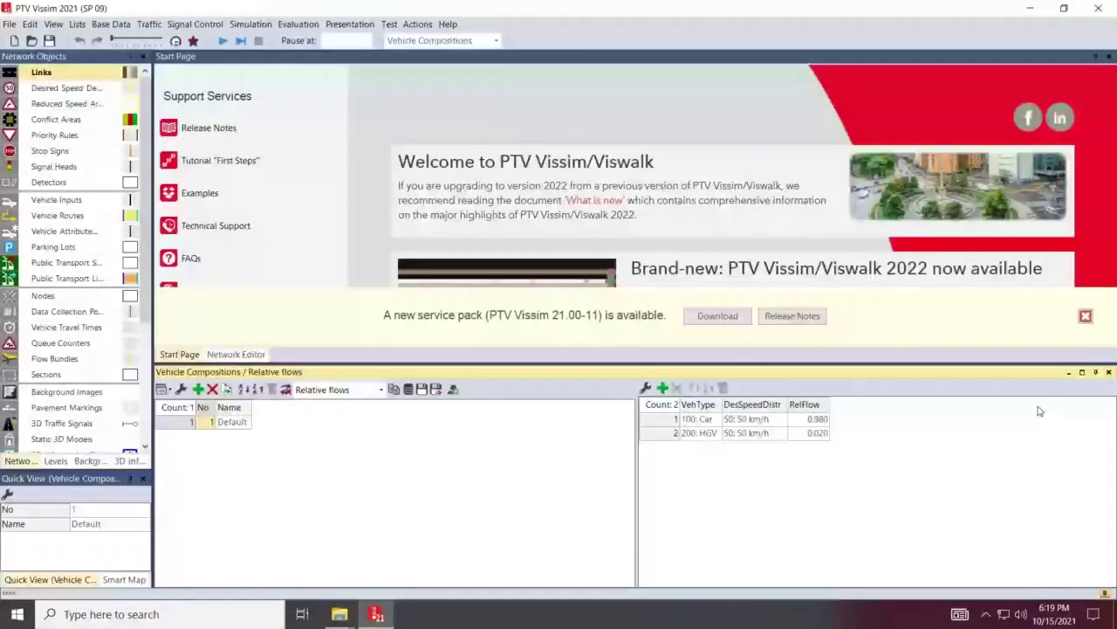
{"action": "left_click", "coordinate": [698, 419]}
{"action": "left_click", "coordinate": [664, 433]}
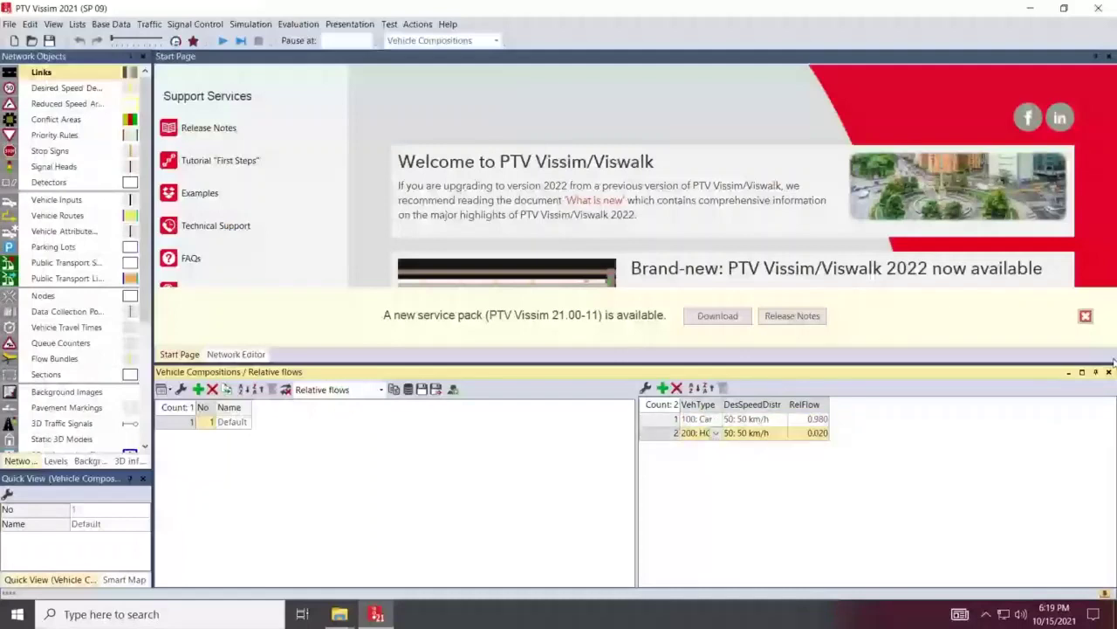
{"action": "left_click", "coordinate": [149, 25]}
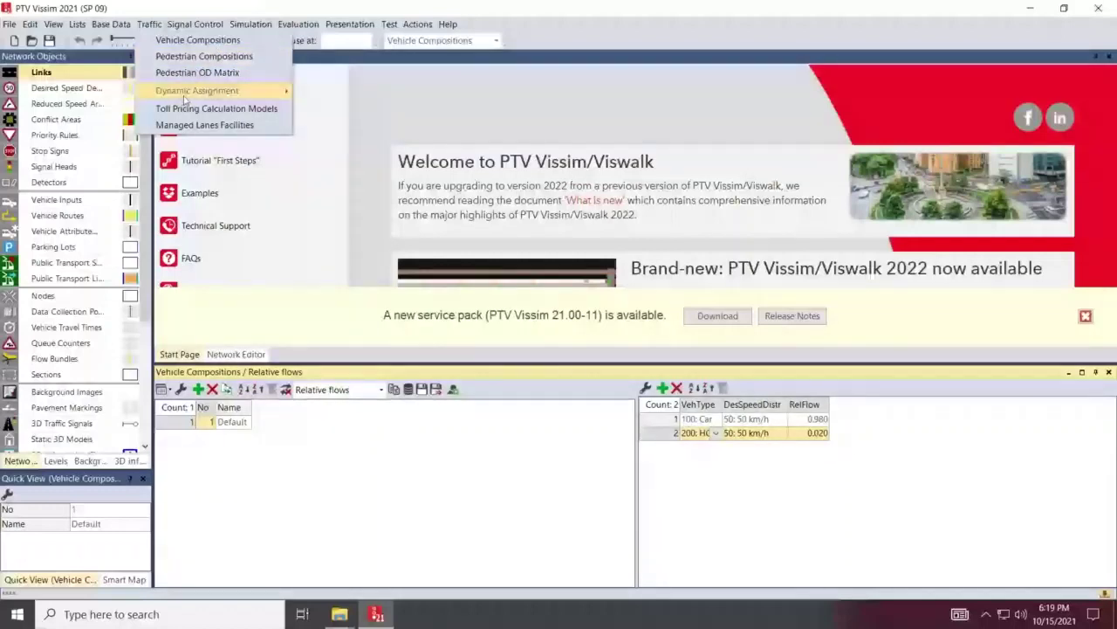
{"action": "mouse_move", "coordinate": [200, 98]}
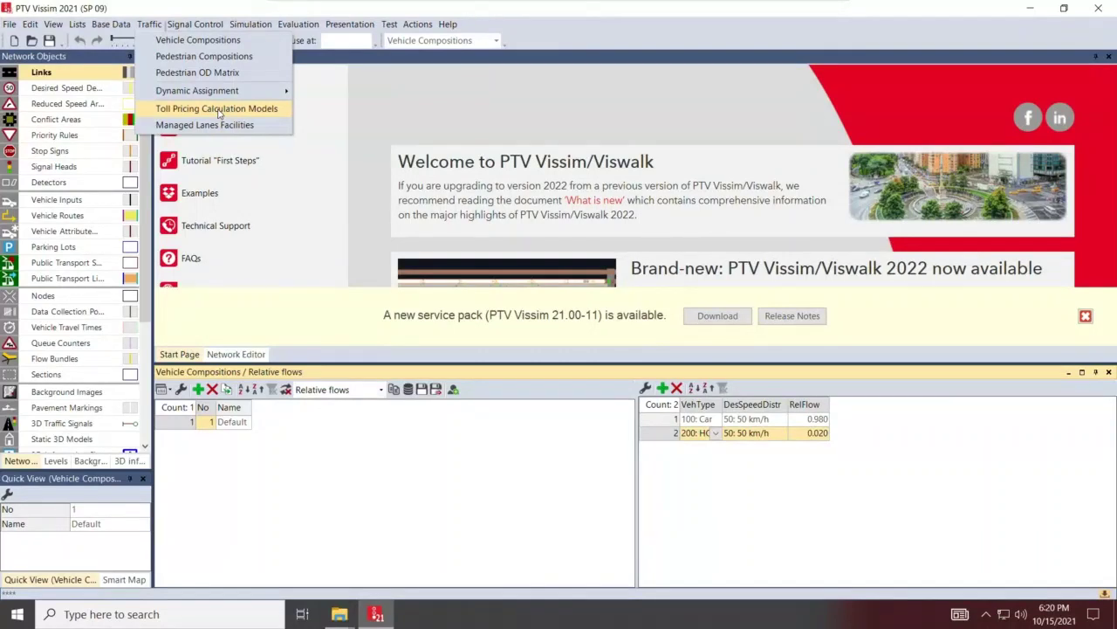
{"action": "mouse_move", "coordinate": [202, 27]}
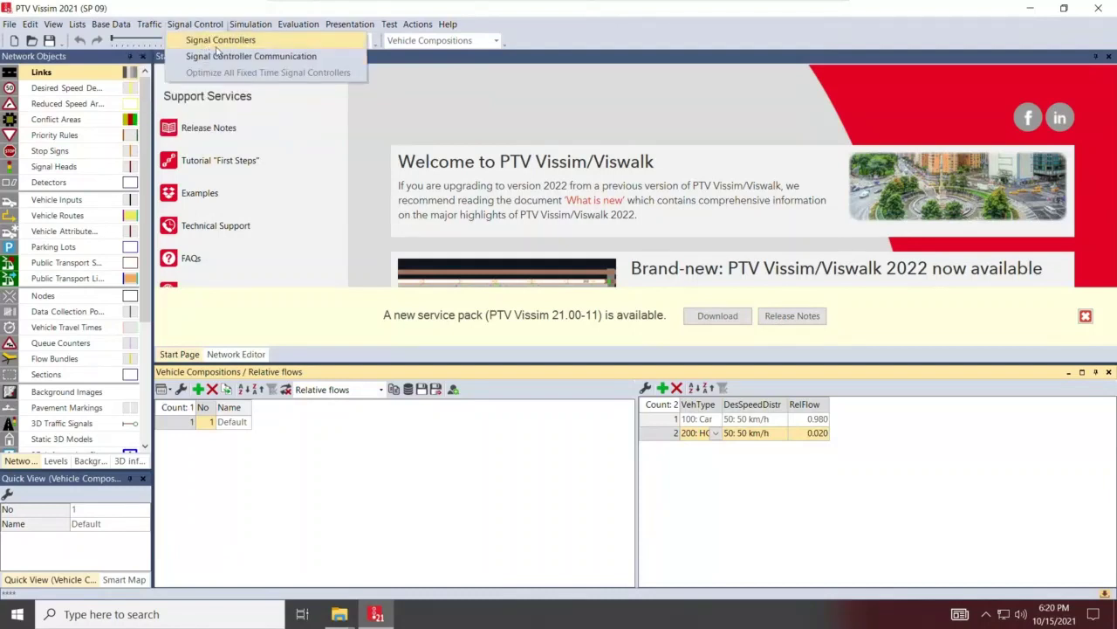
{"action": "left_click", "coordinate": [257, 28]}
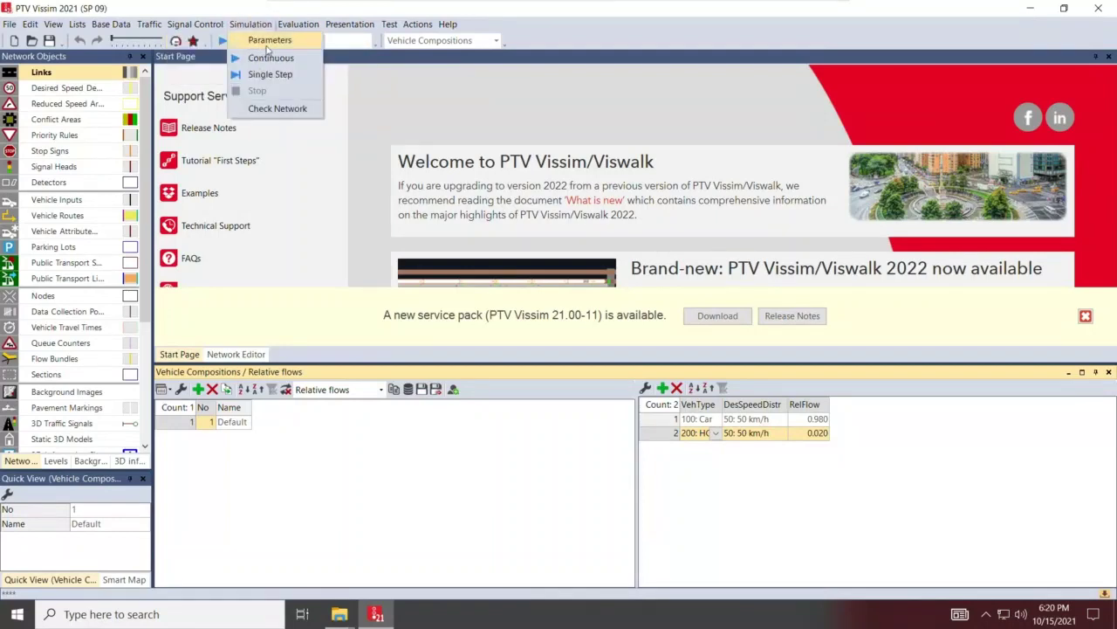
{"action": "left_click", "coordinate": [298, 23]}
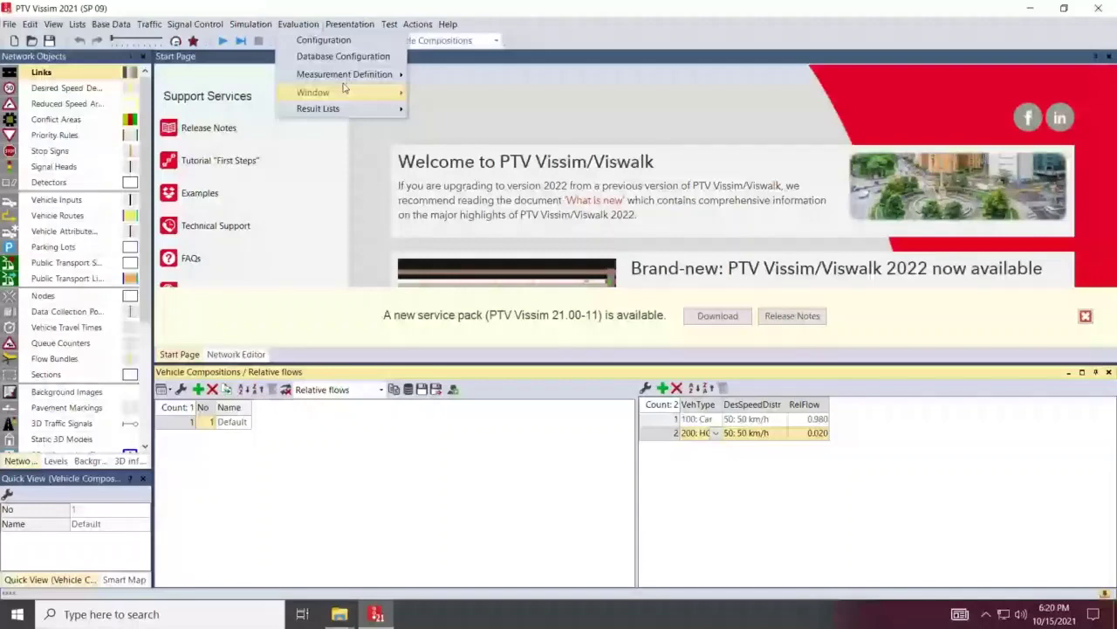
{"action": "mouse_move", "coordinate": [358, 26]}
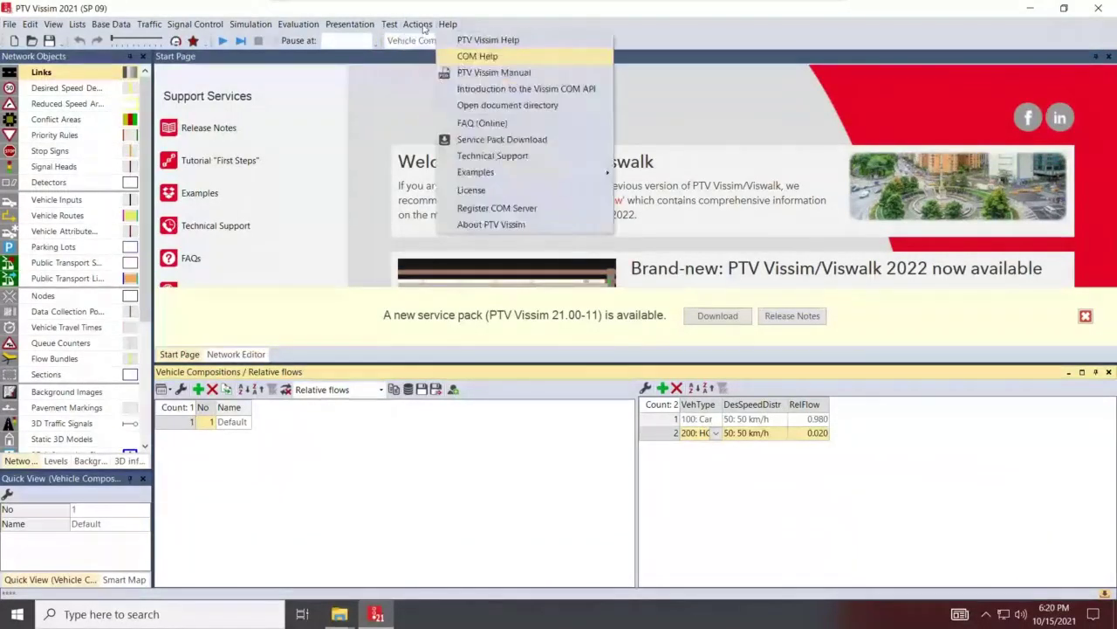
{"action": "mouse_move", "coordinate": [422, 26]}
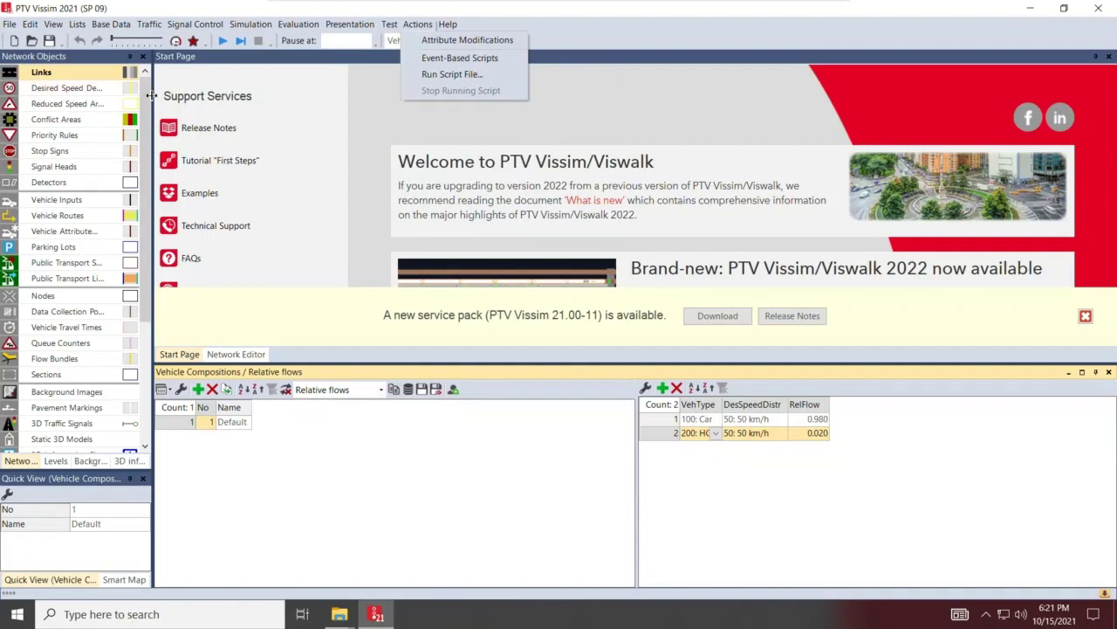
Drag the Network Objects panel splitter right so every object type's full name shows.
{"action": "left_click_drag", "start_coordinate": [152, 95], "coordinate": [225, 103]}
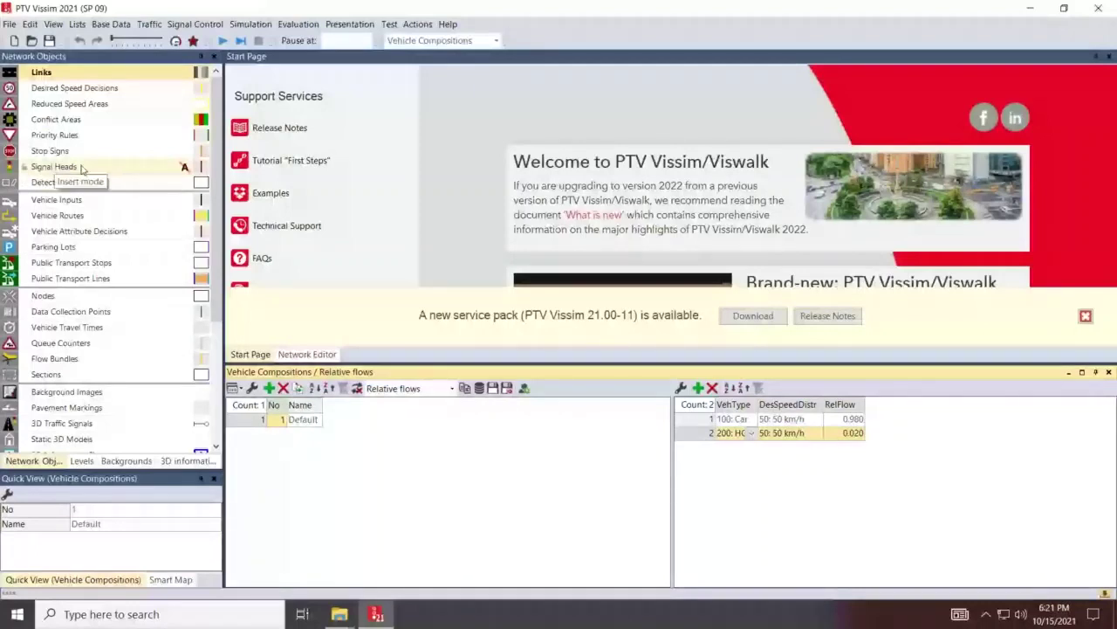
{"action": "left_click", "coordinate": [195, 23]}
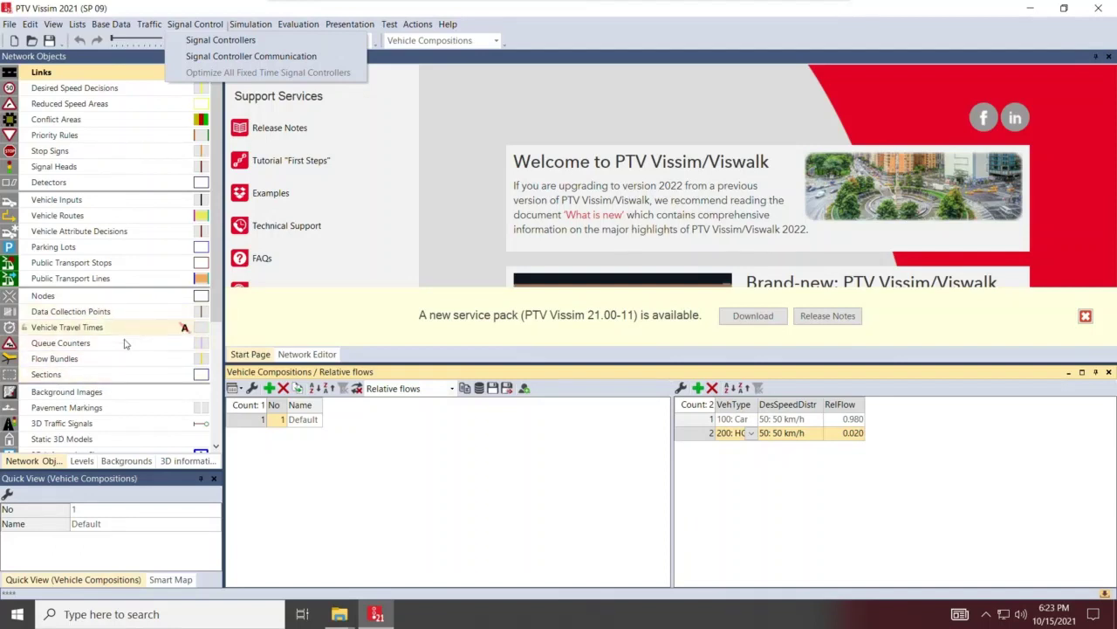
Scroll through the network objects list, then drag the splitter down to enlarge the Start Page.
{"action": "left_click", "coordinate": [87, 343]}
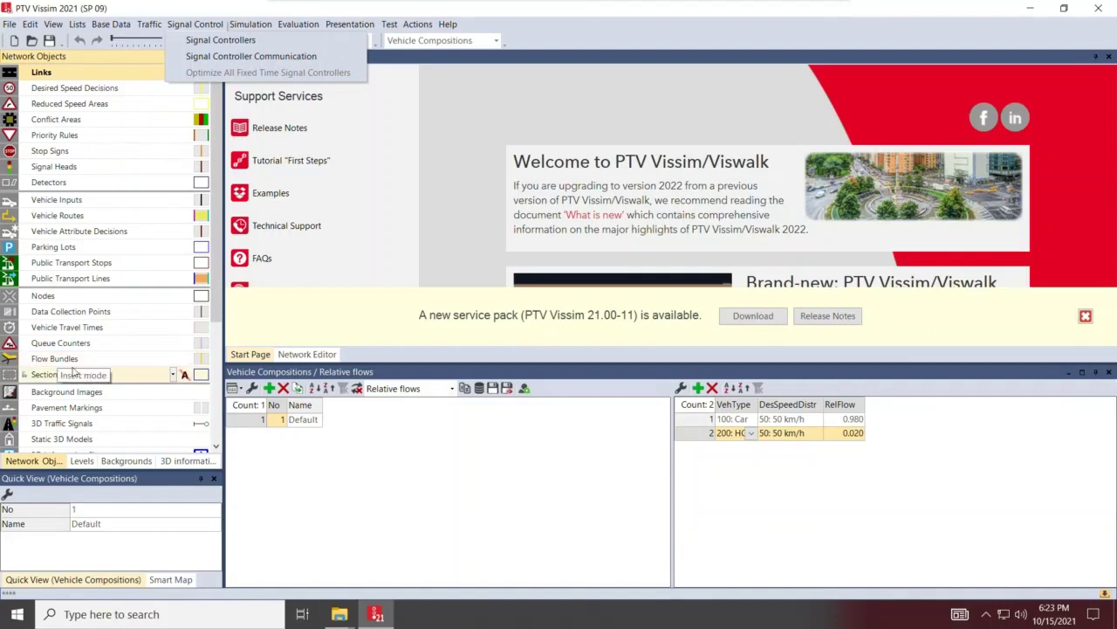
{"action": "scroll", "coordinate": [39, 375], "scroll_direction": "down", "scroll_amount": 1}
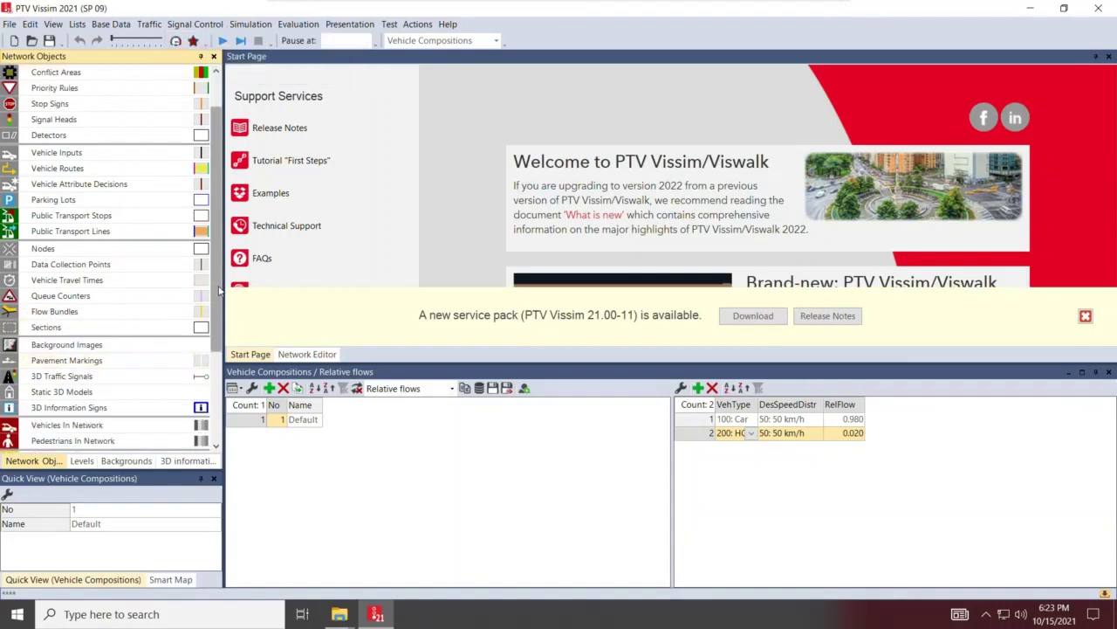
{"action": "scroll", "coordinate": [210, 345], "scroll_direction": "down", "scroll_amount": 1}
{"action": "scroll", "coordinate": [210, 345], "scroll_direction": "down", "scroll_amount": 2}
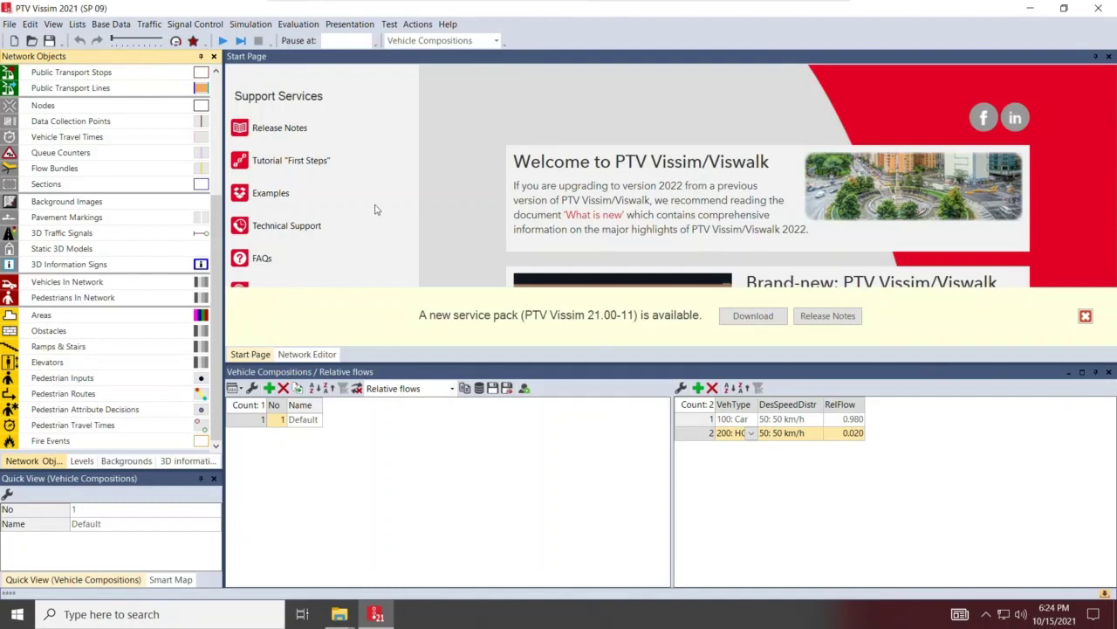
{"action": "scroll", "coordinate": [112, 144], "scroll_direction": "up", "scroll_amount": 4}
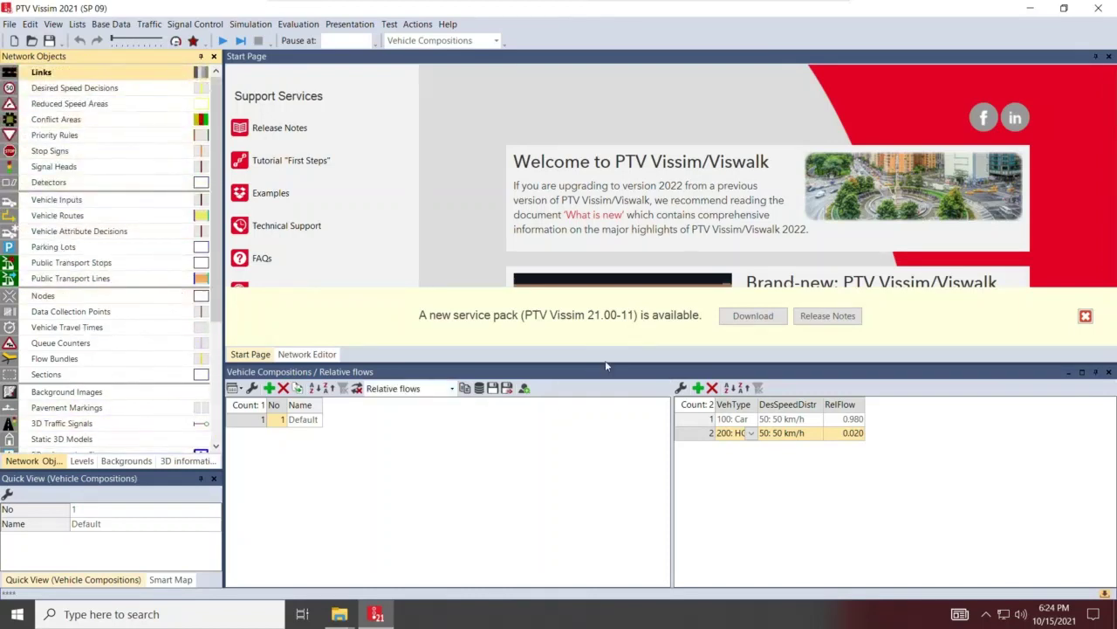
{"action": "left_click_drag", "start_coordinate": [598, 362], "coordinate": [594, 529]}
Close the Vehicle Compositions list, switch to the Network Editor, and zoom the satellite map to North America.
{"action": "left_click", "coordinate": [1110, 537]}
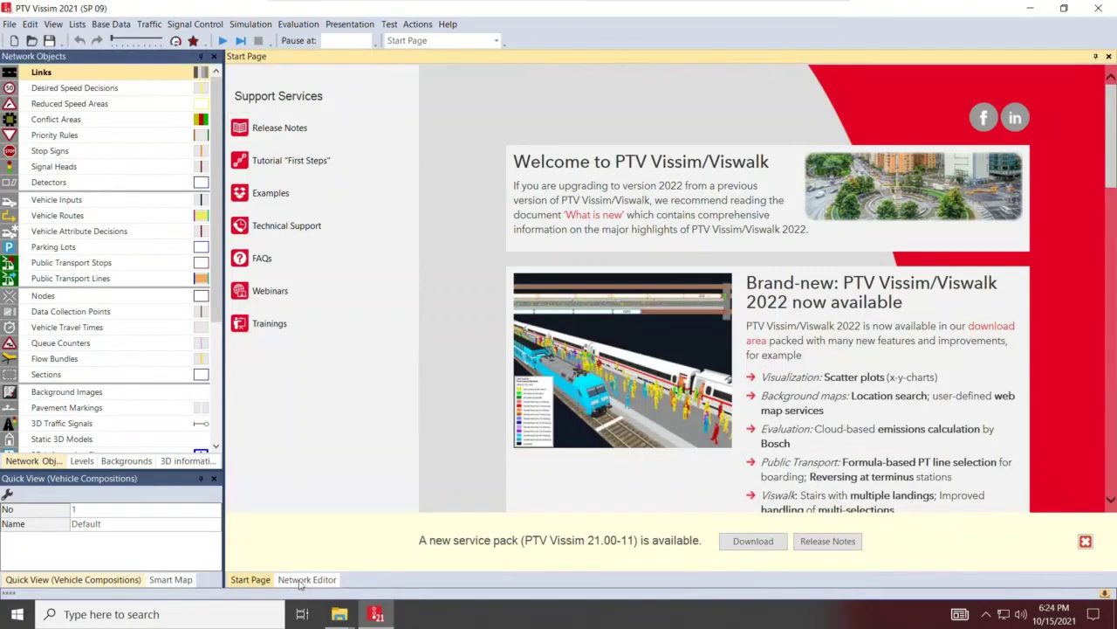
{"action": "left_click", "coordinate": [301, 581]}
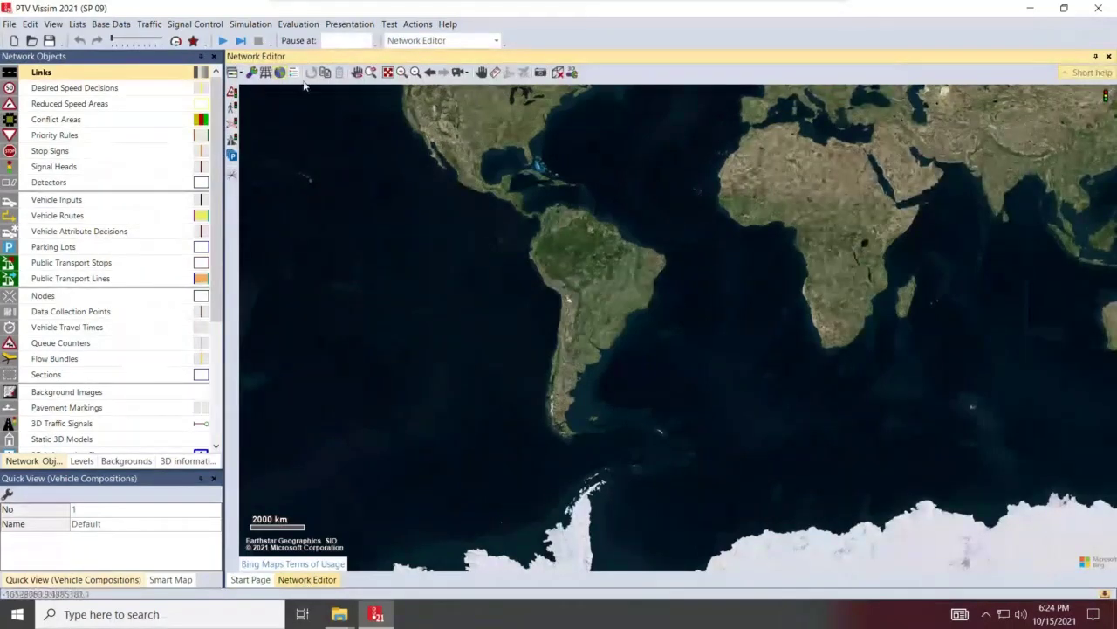
{"action": "left_click_drag", "start_coordinate": [682, 305], "coordinate": [722, 367]}
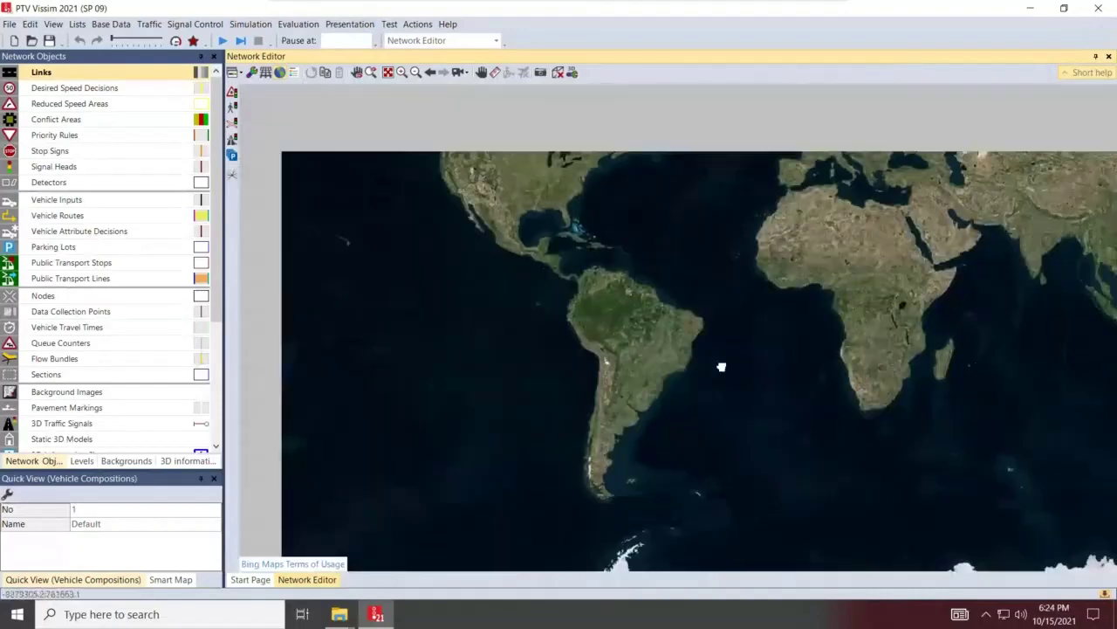
{"action": "scroll", "coordinate": [721, 366], "scroll_direction": "up", "scroll_amount": 2}
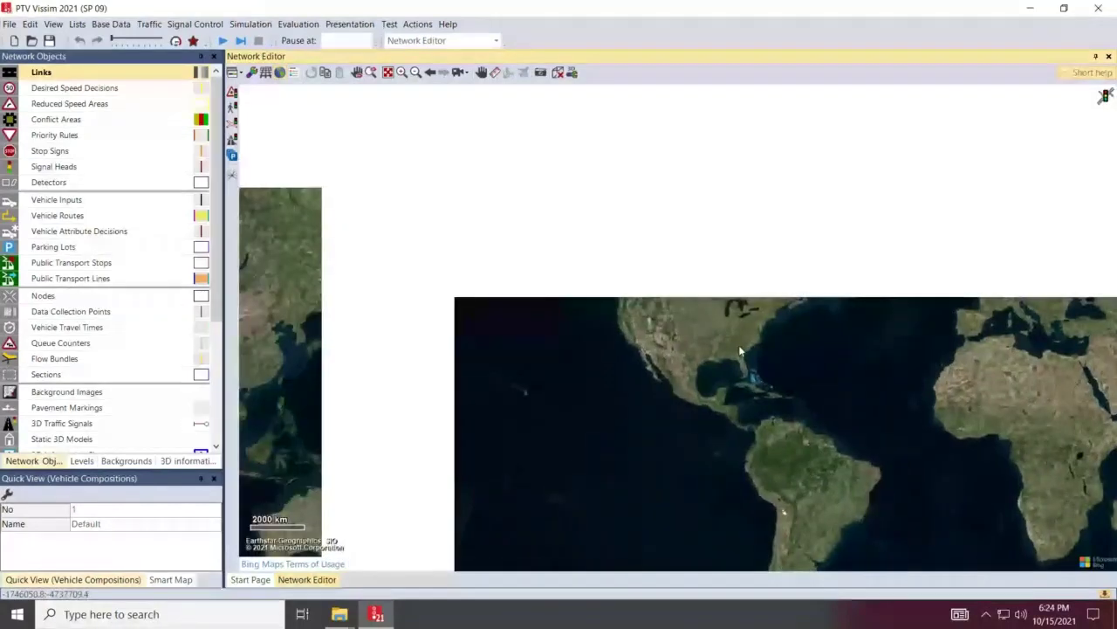
{"action": "scroll", "coordinate": [732, 347], "scroll_direction": "up", "scroll_amount": 1}
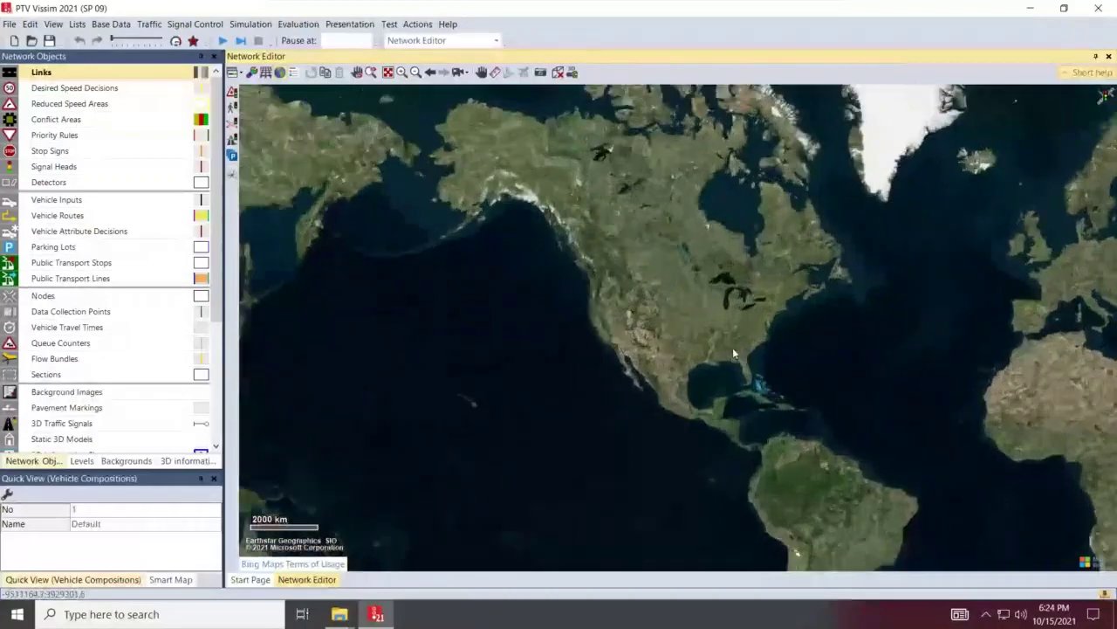
{"action": "scroll", "coordinate": [735, 345], "scroll_direction": "up", "scroll_amount": 1}
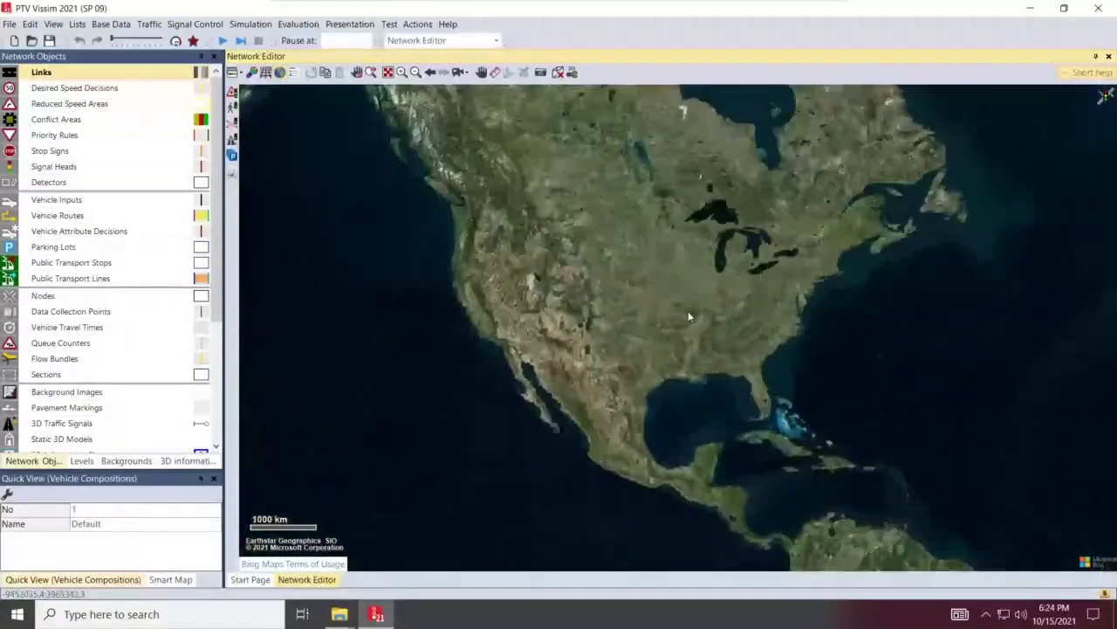
{"action": "scroll", "coordinate": [716, 325], "scroll_direction": "up", "scroll_amount": 1}
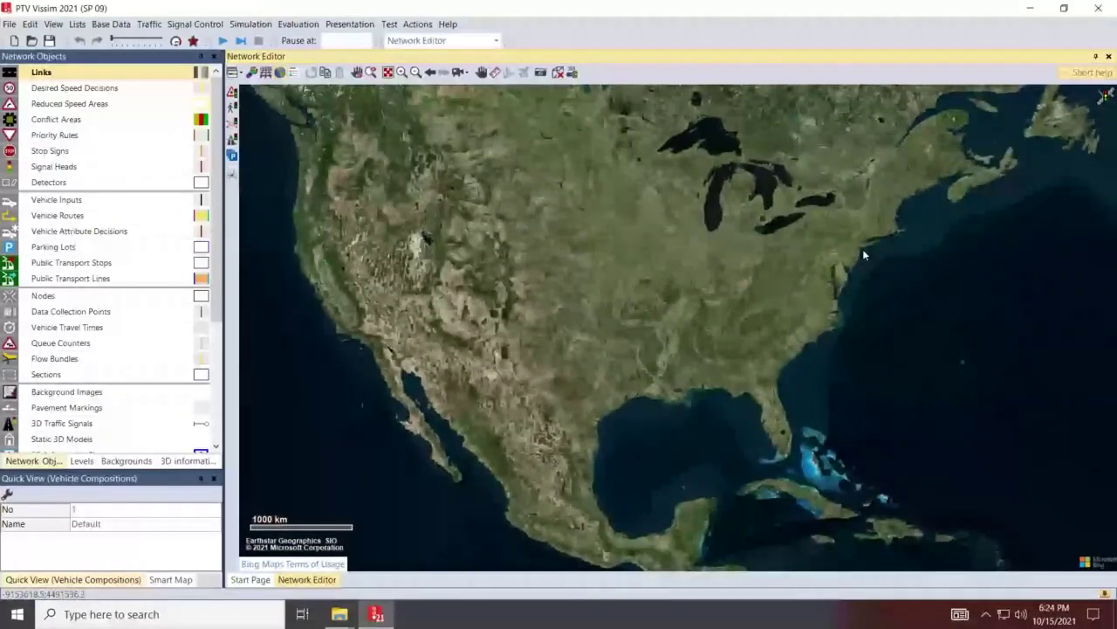
Change the Network Editor's map provider to PTV Default in the basic graphic parameters.
{"action": "left_click", "coordinate": [252, 72]}
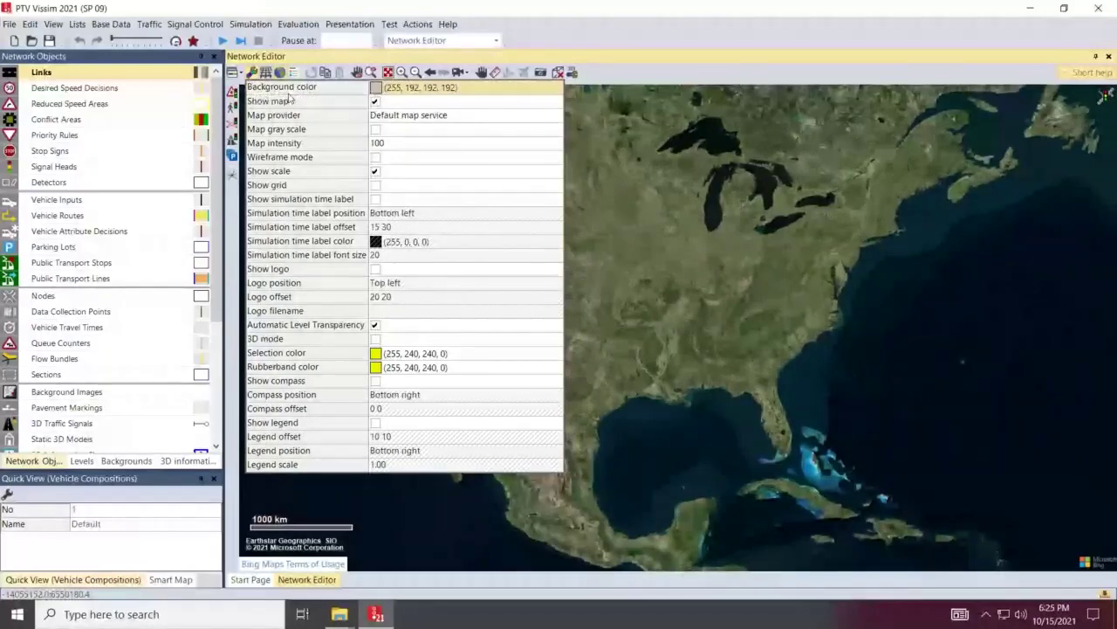
{"action": "left_click", "coordinate": [559, 116]}
{"action": "left_click", "coordinate": [560, 117]}
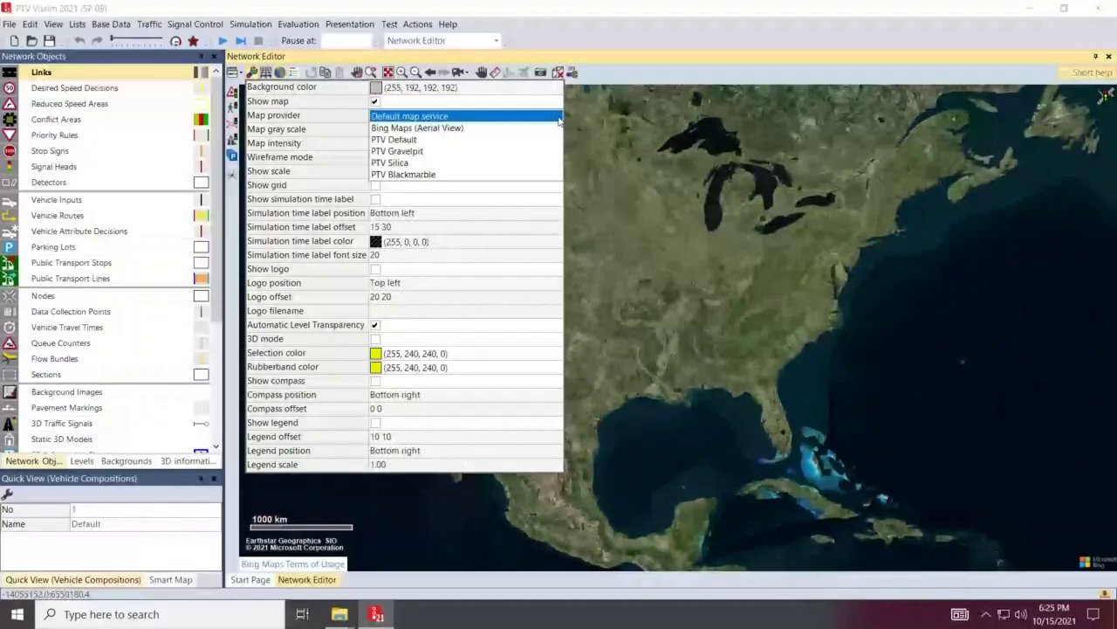
{"action": "left_click", "coordinate": [409, 141]}
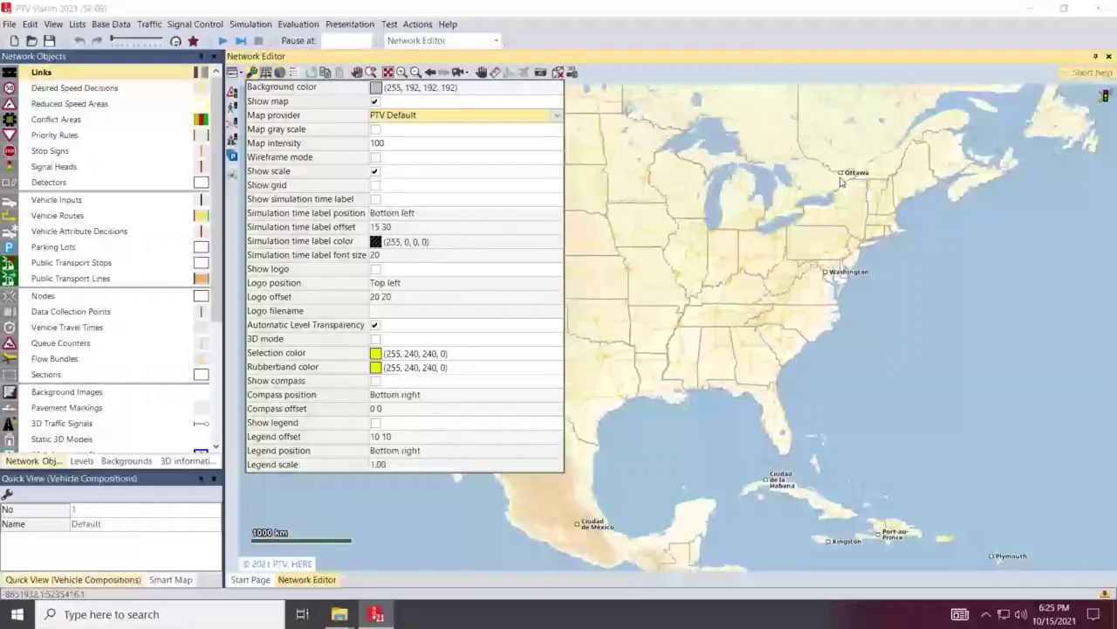
Close the graphic settings and pan the street map toward western Canada, zooming in.
{"action": "left_click_drag", "start_coordinate": [841, 181], "coordinate": [812, 323]}
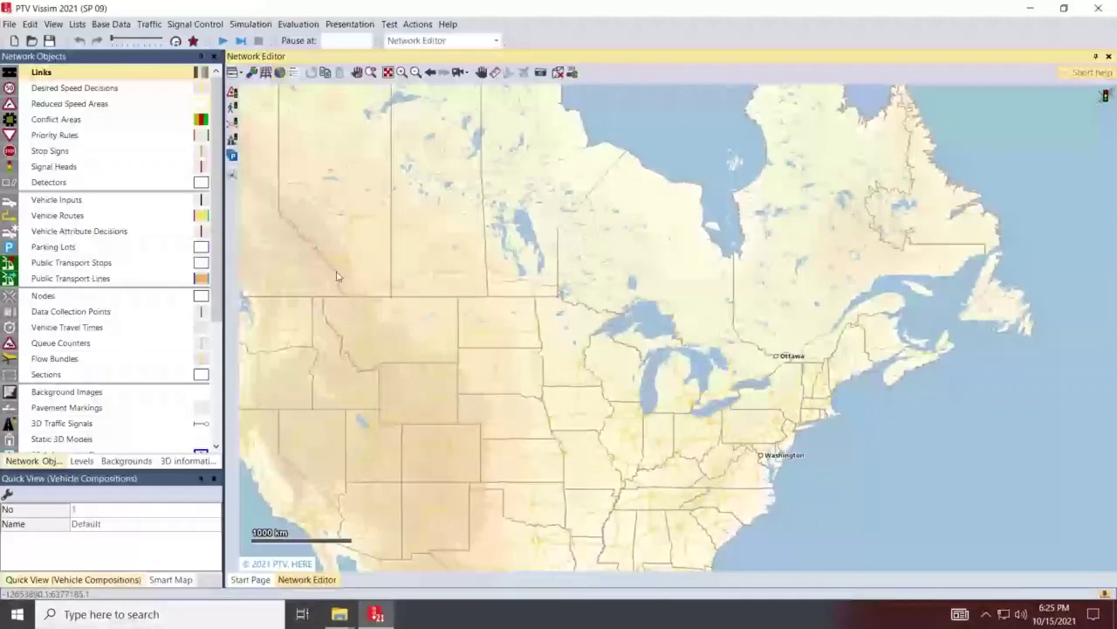
{"action": "left_click_drag", "start_coordinate": [337, 277], "coordinate": [584, 297]}
{"action": "scroll", "coordinate": [582, 296], "scroll_direction": "up", "scroll_amount": 1}
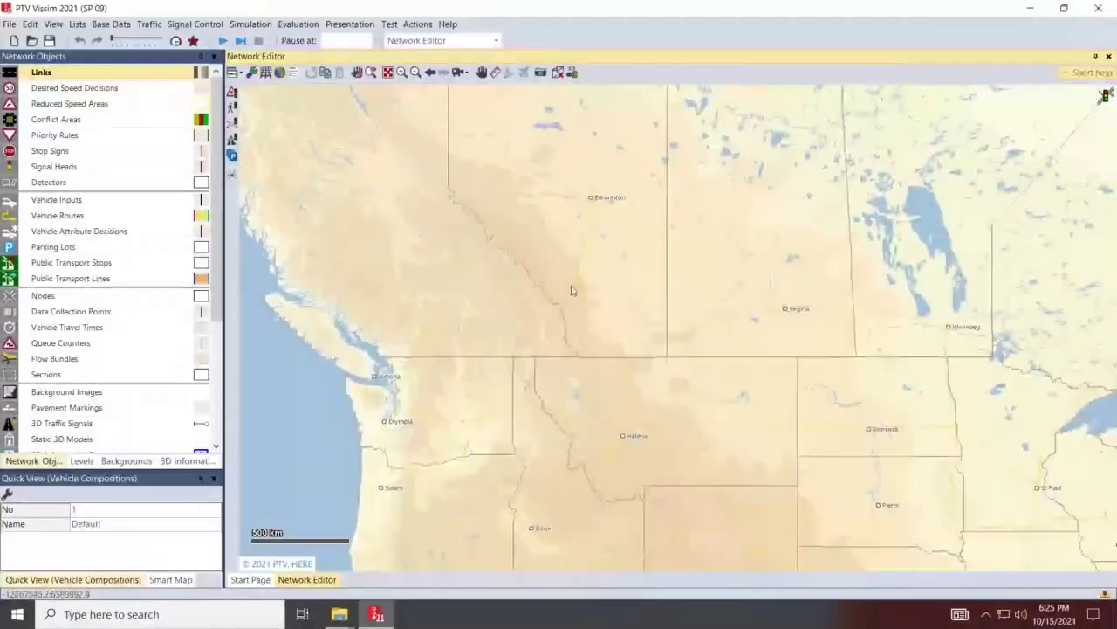
{"action": "scroll", "coordinate": [579, 296], "scroll_direction": "up", "scroll_amount": 2}
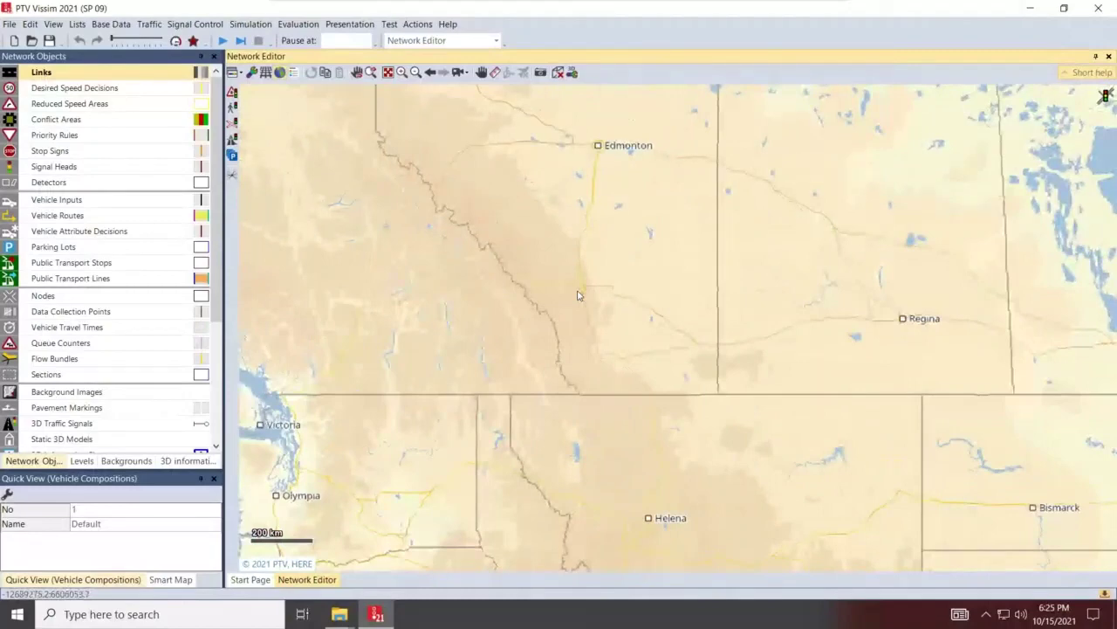
{"action": "scroll", "coordinate": [579, 296], "scroll_direction": "up", "scroll_amount": 2}
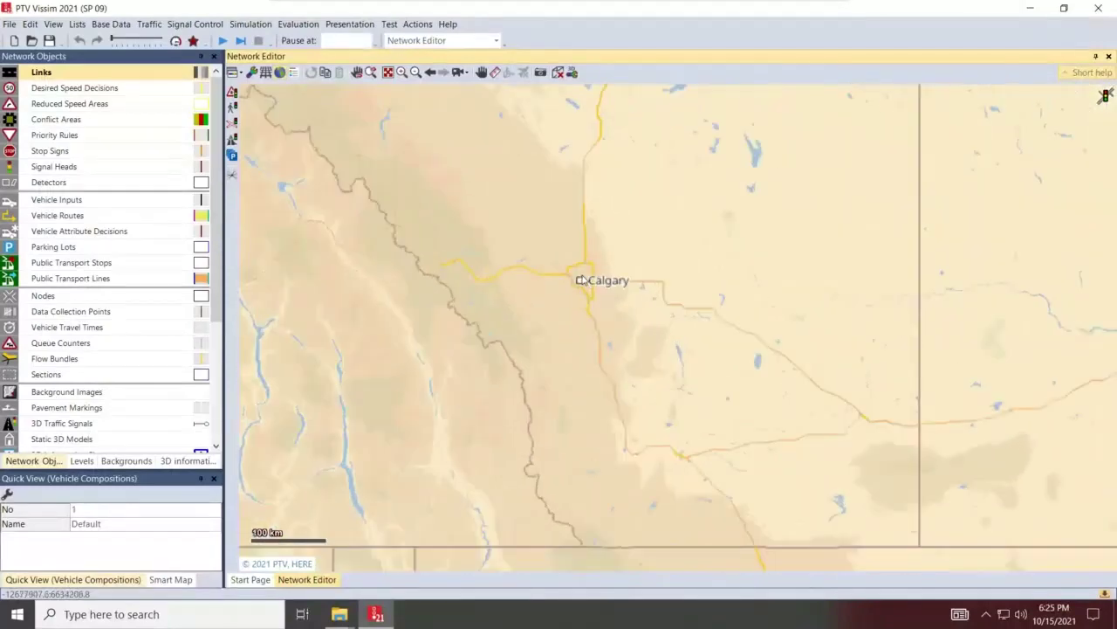
{"action": "scroll", "coordinate": [581, 279], "scroll_direction": "up", "scroll_amount": 2}
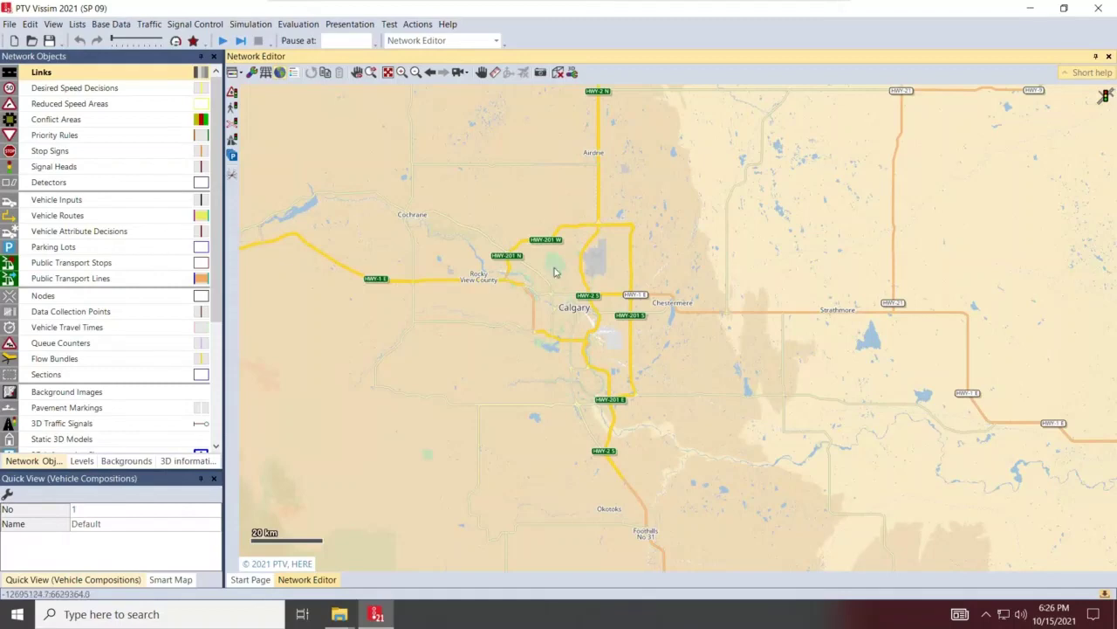
Zoom into northwest Calgary near Hamptons and Hawkwood down to a 500 m scale.
{"action": "scroll", "coordinate": [537, 272], "scroll_direction": "up", "scroll_amount": 1}
{"action": "scroll", "coordinate": [528, 266], "scroll_direction": "up", "scroll_amount": 2}
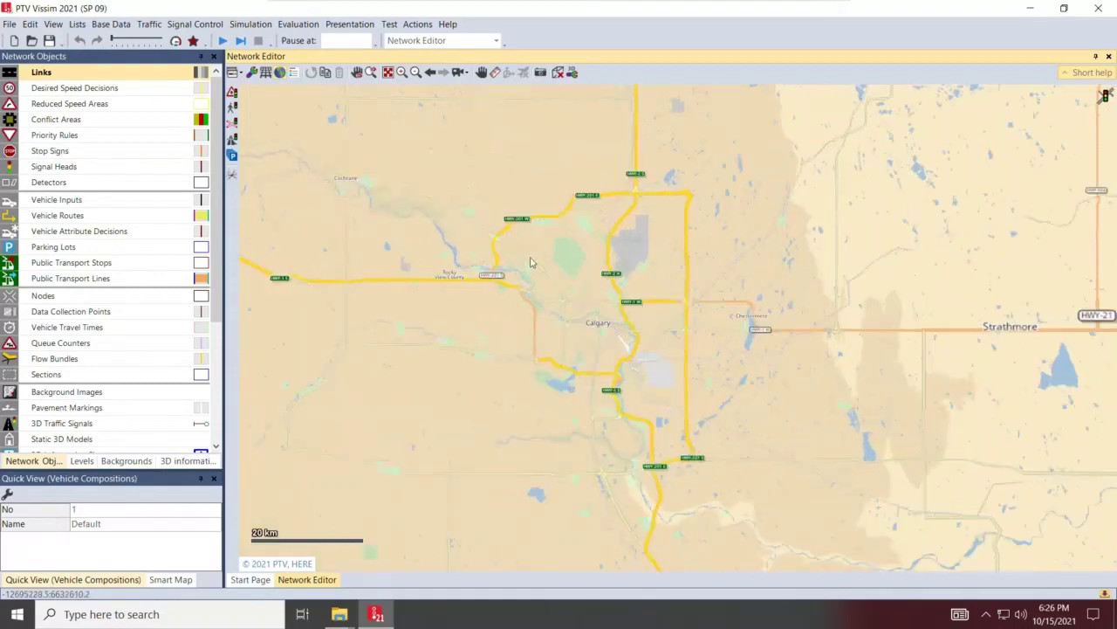
{"action": "scroll", "coordinate": [524, 268], "scroll_direction": "up", "scroll_amount": 3}
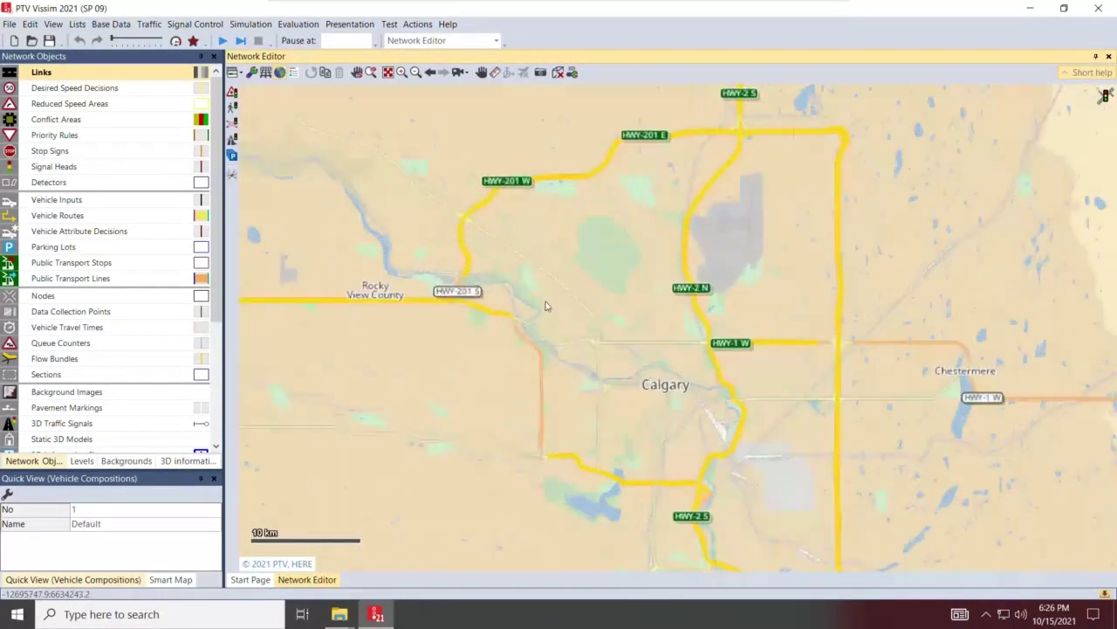
{"action": "scroll", "coordinate": [520, 234], "scroll_direction": "up", "scroll_amount": 3}
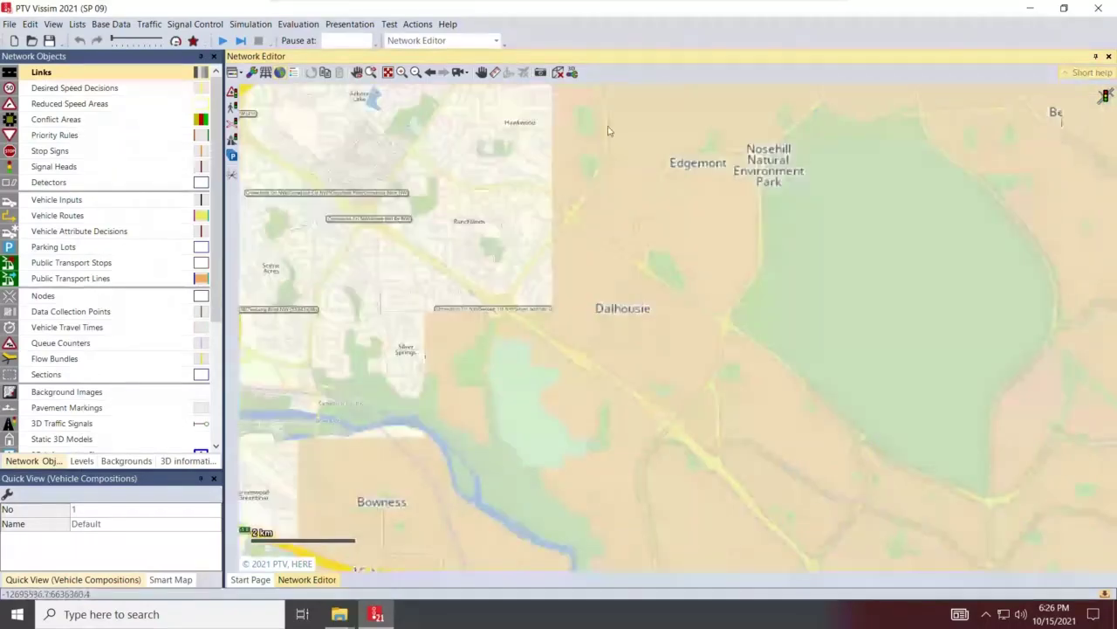
{"action": "key", "text": "Up"}
{"action": "key", "text": "Up"}
{"action": "key", "text": "Up"}
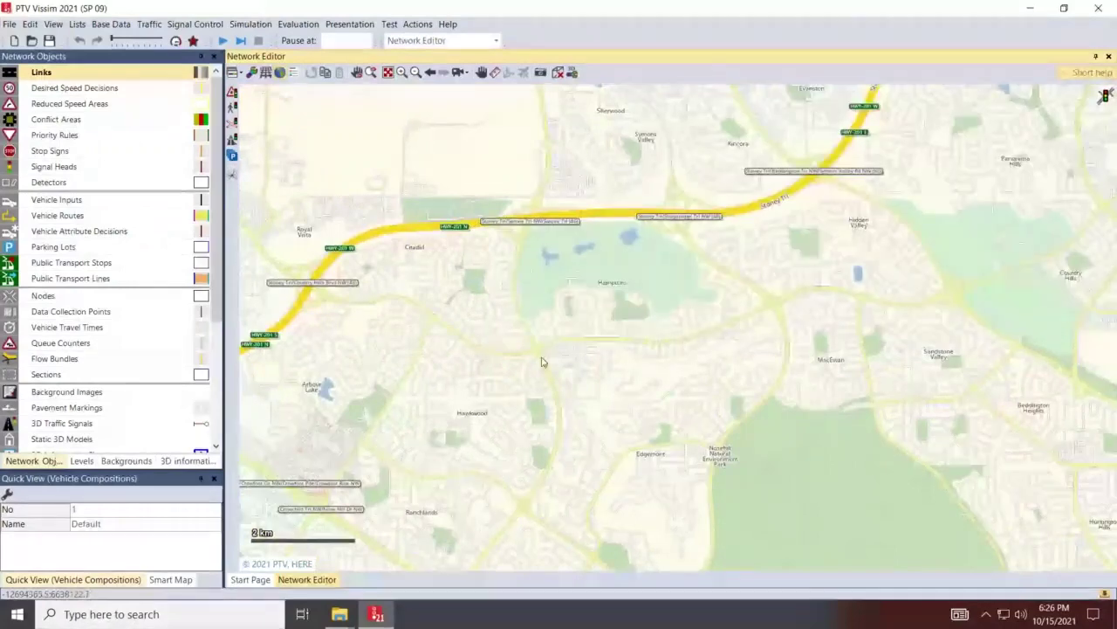
{"action": "scroll", "coordinate": [541, 361], "scroll_direction": "up", "scroll_amount": 2}
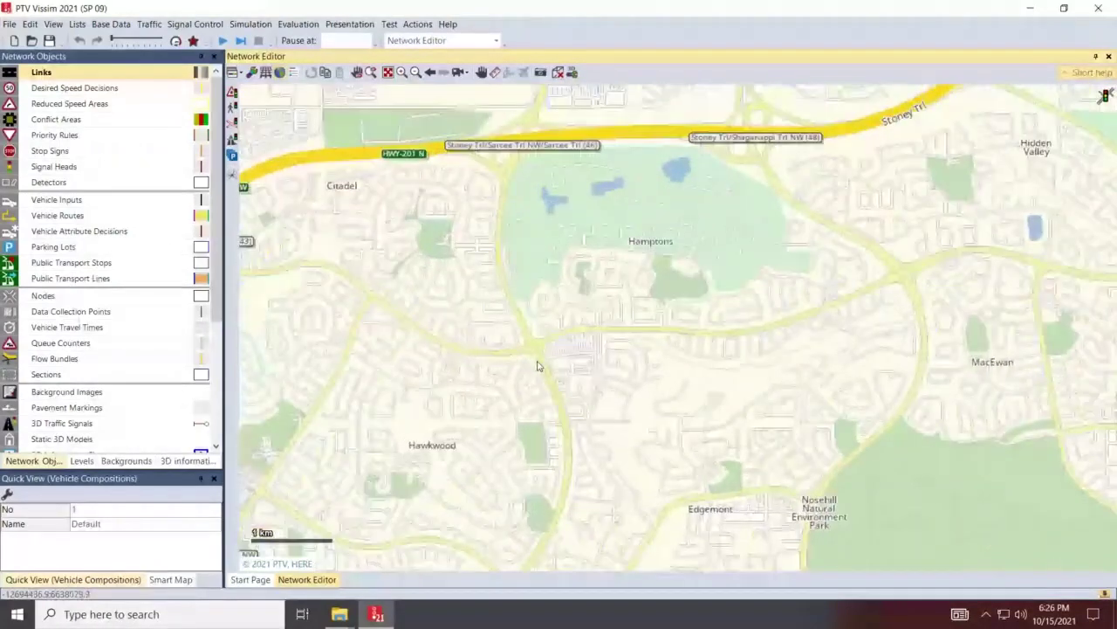
{"action": "scroll", "coordinate": [538, 366], "scroll_direction": "up", "scroll_amount": 1}
{"action": "scroll", "coordinate": [537, 366], "scroll_direction": "up", "scroll_amount": 1}
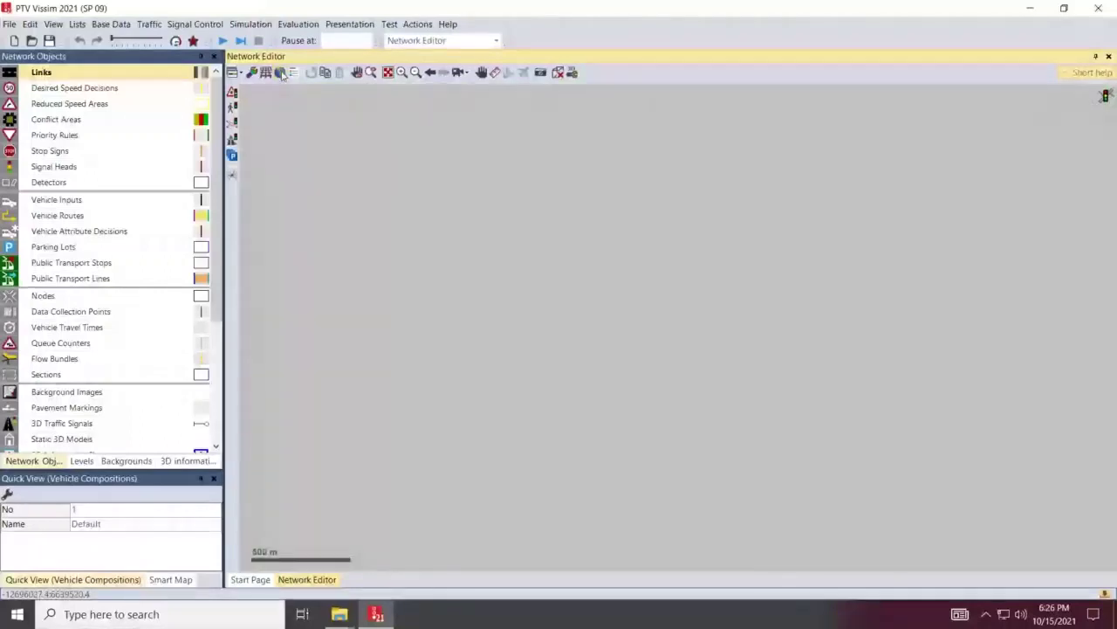
Turn the background map back on and switch its provider to Bing Maps (Aerial View).
{"action": "left_click", "coordinate": [280, 74]}
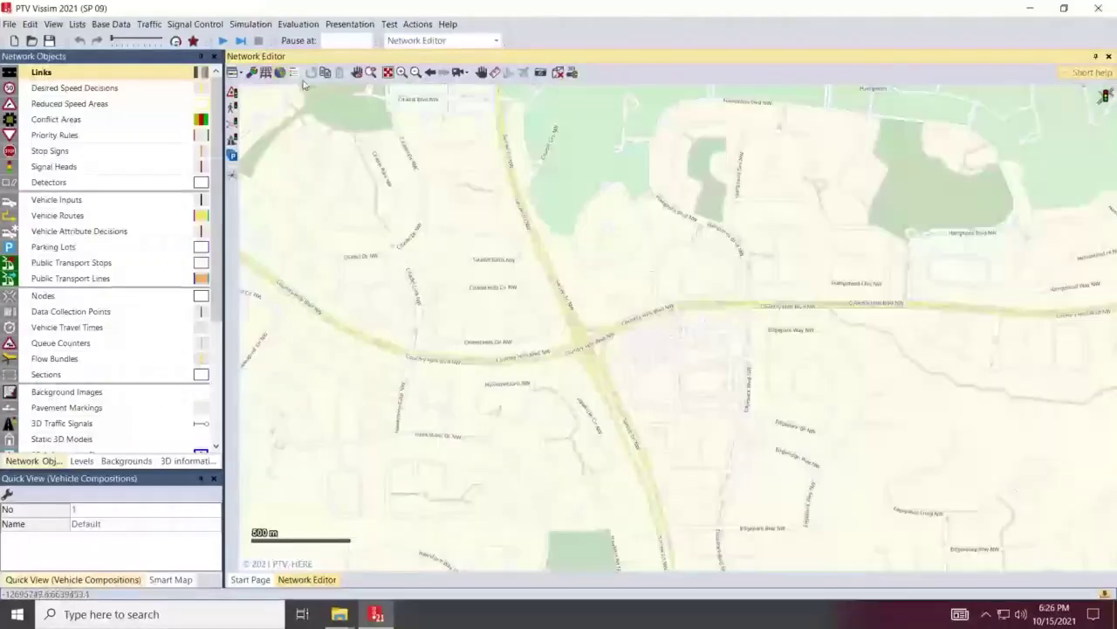
{"action": "left_click", "coordinate": [251, 73]}
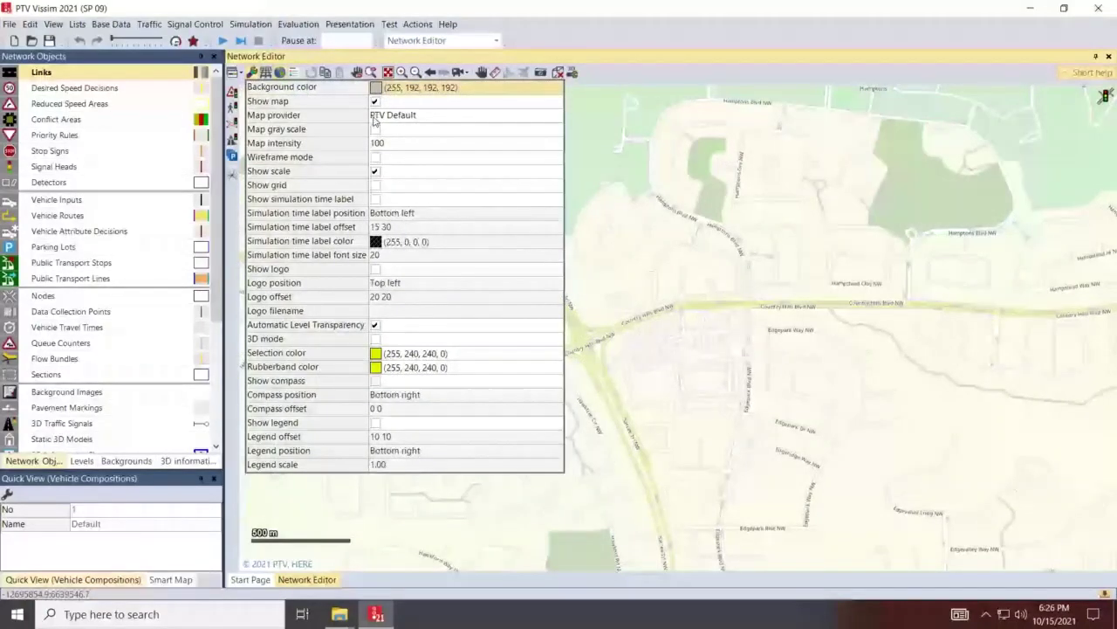
{"action": "left_click", "coordinate": [560, 115]}
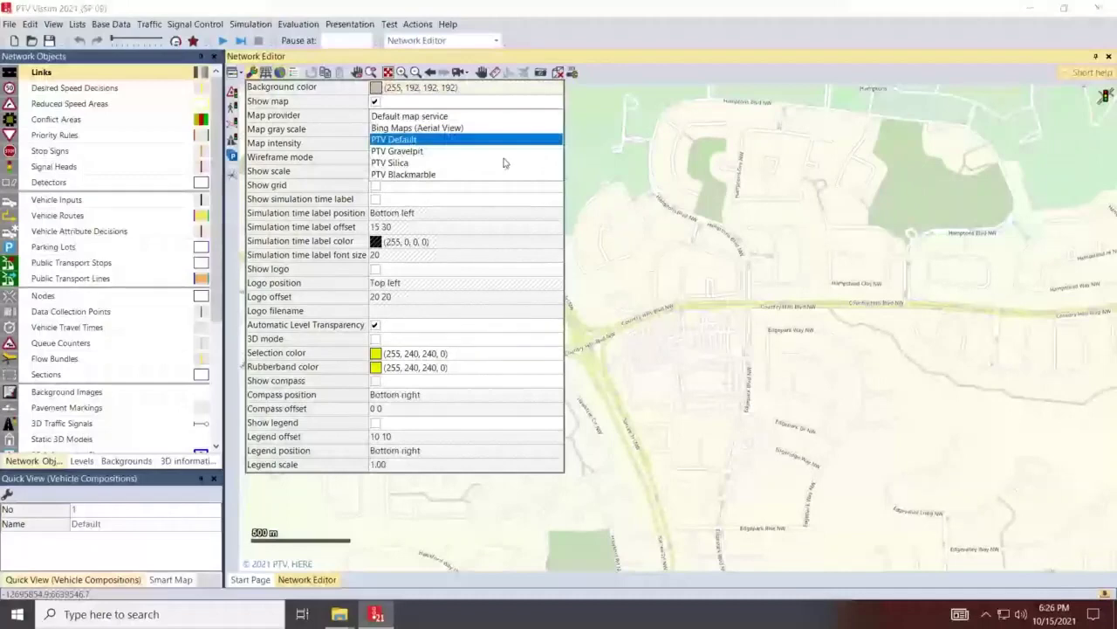
{"action": "left_click", "coordinate": [413, 128]}
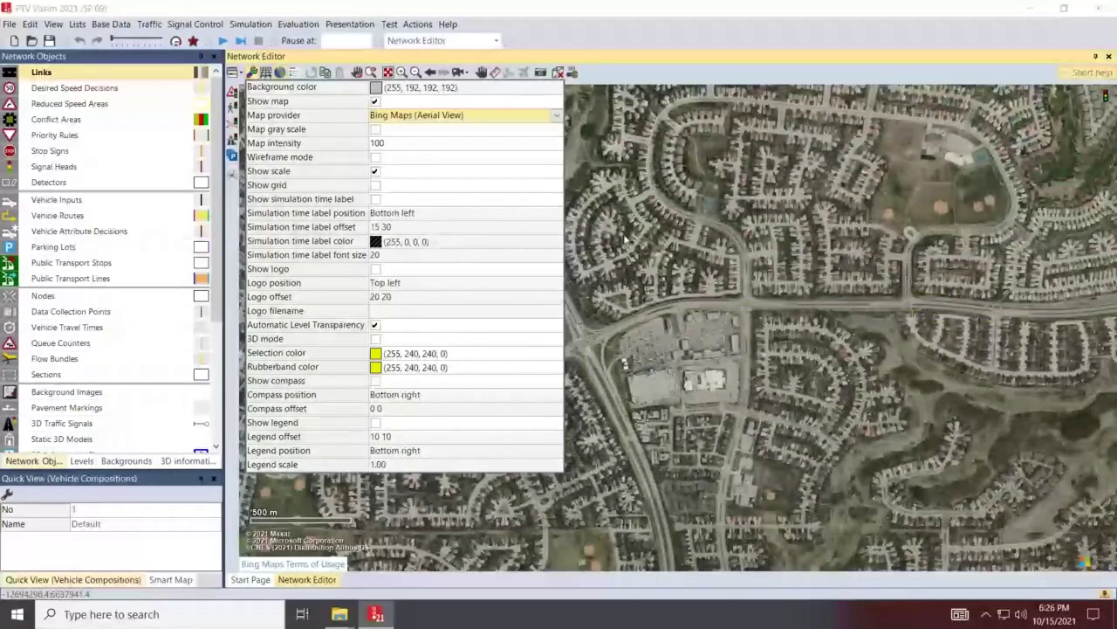
{"action": "left_click", "coordinate": [624, 293]}
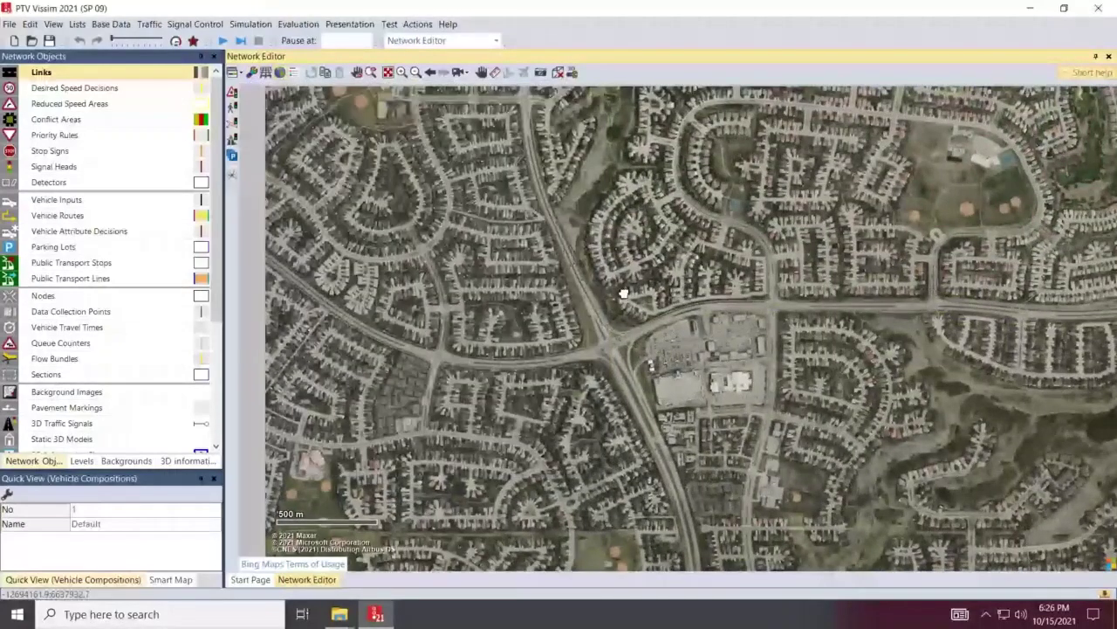
Zoom and pan the Bing aerial view until the Calgary intersection is centred at a 50 m scale.
{"action": "left_click_drag", "start_coordinate": [623, 293], "coordinate": [740, 345]}
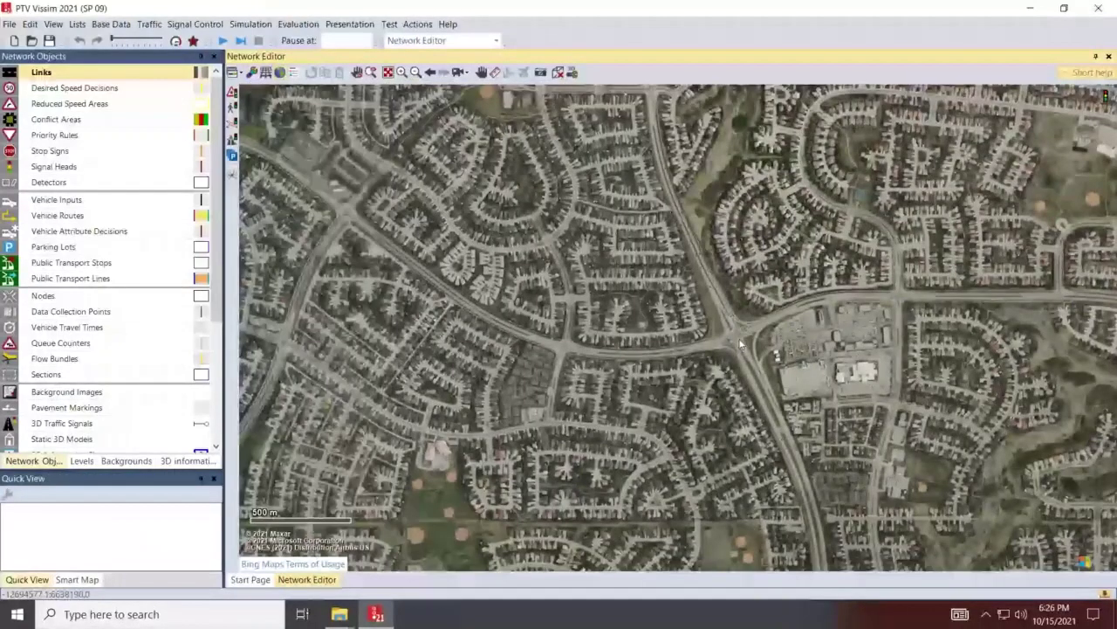
{"action": "scroll", "coordinate": [740, 345], "scroll_direction": "up", "scroll_amount": 1}
{"action": "scroll", "coordinate": [758, 321], "scroll_direction": "up", "scroll_amount": 1}
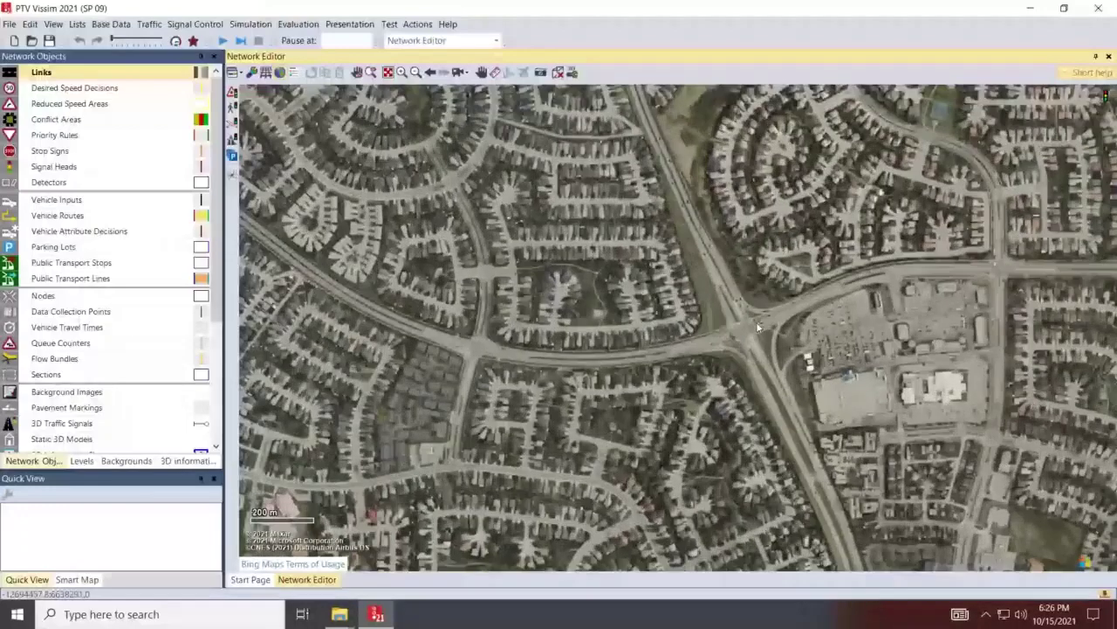
{"action": "scroll", "coordinate": [756, 329], "scroll_direction": "up", "scroll_amount": 1}
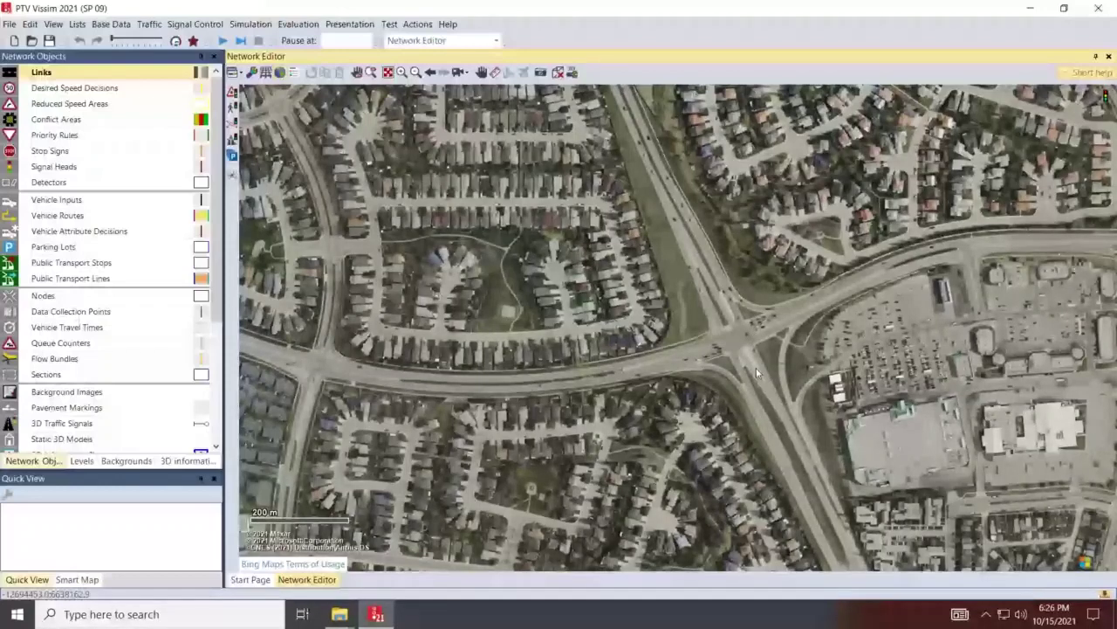
{"action": "scroll", "coordinate": [756, 368], "scroll_direction": "up", "scroll_amount": 2}
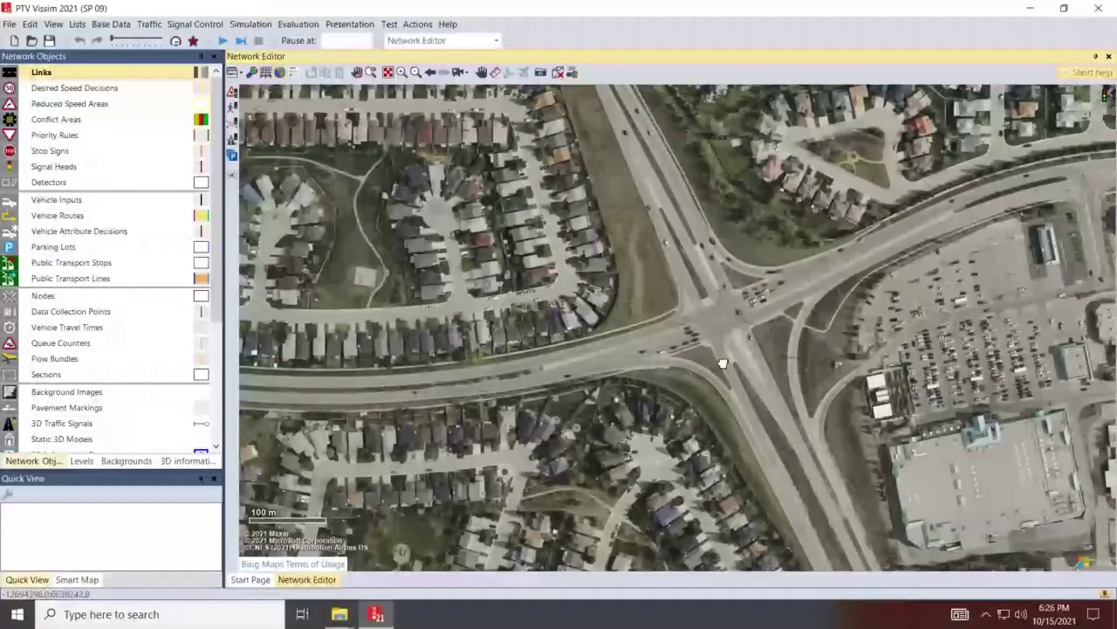
{"action": "left_click_drag", "start_coordinate": [723, 362], "coordinate": [644, 360]}
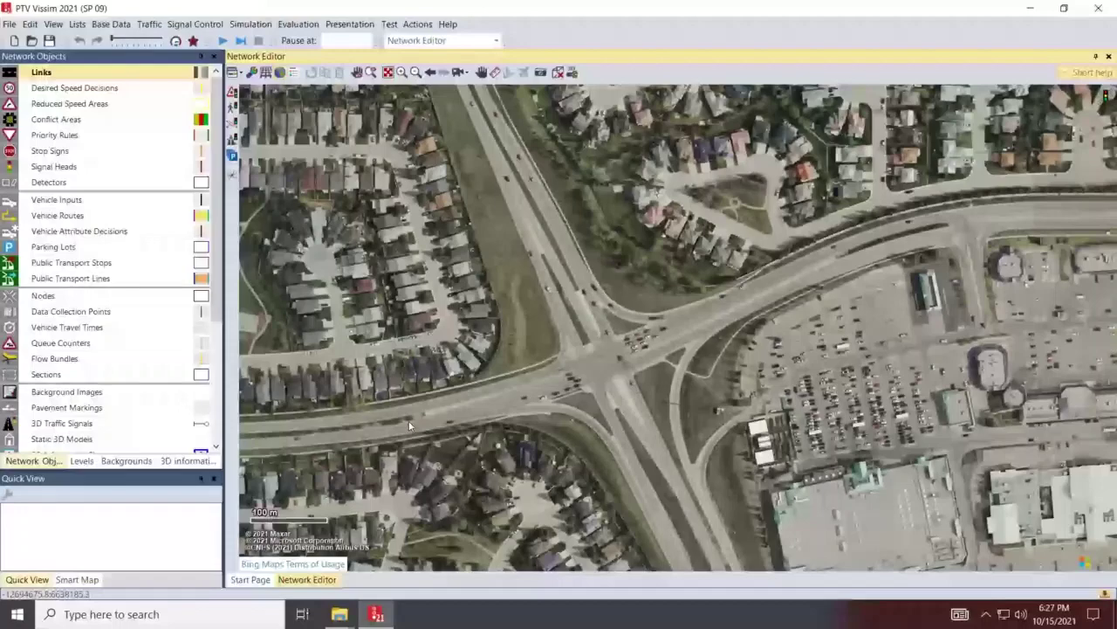
{"action": "scroll", "coordinate": [520, 403], "scroll_direction": "up", "scroll_amount": 1}
{"action": "scroll", "coordinate": [521, 400], "scroll_direction": "up", "scroll_amount": 1}
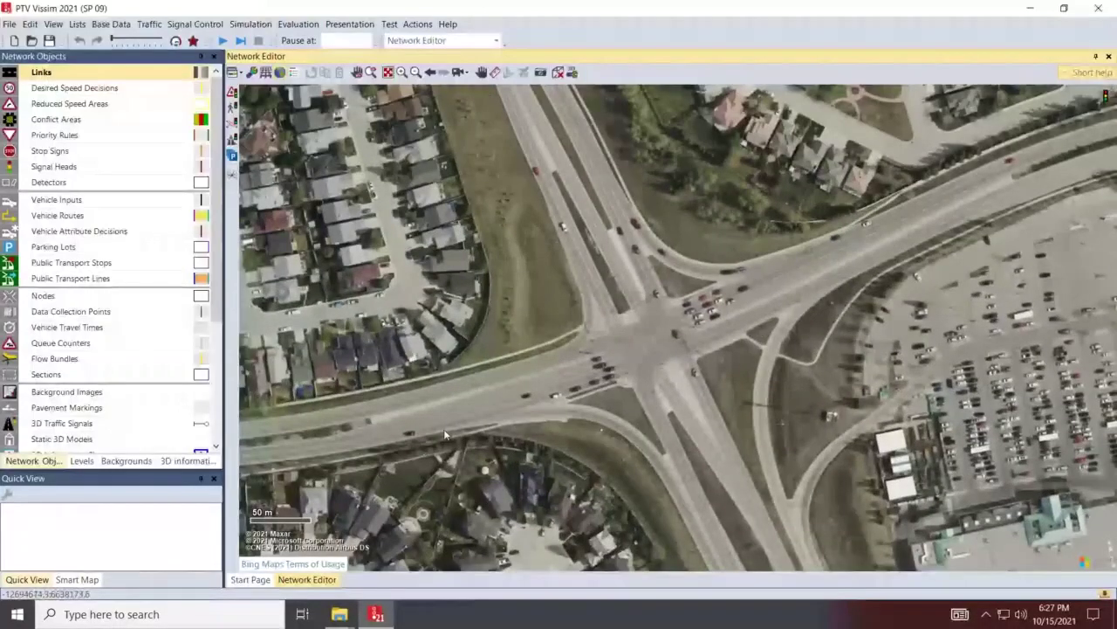
{"action": "scroll", "coordinate": [425, 438], "scroll_direction": "up", "scroll_amount": 1}
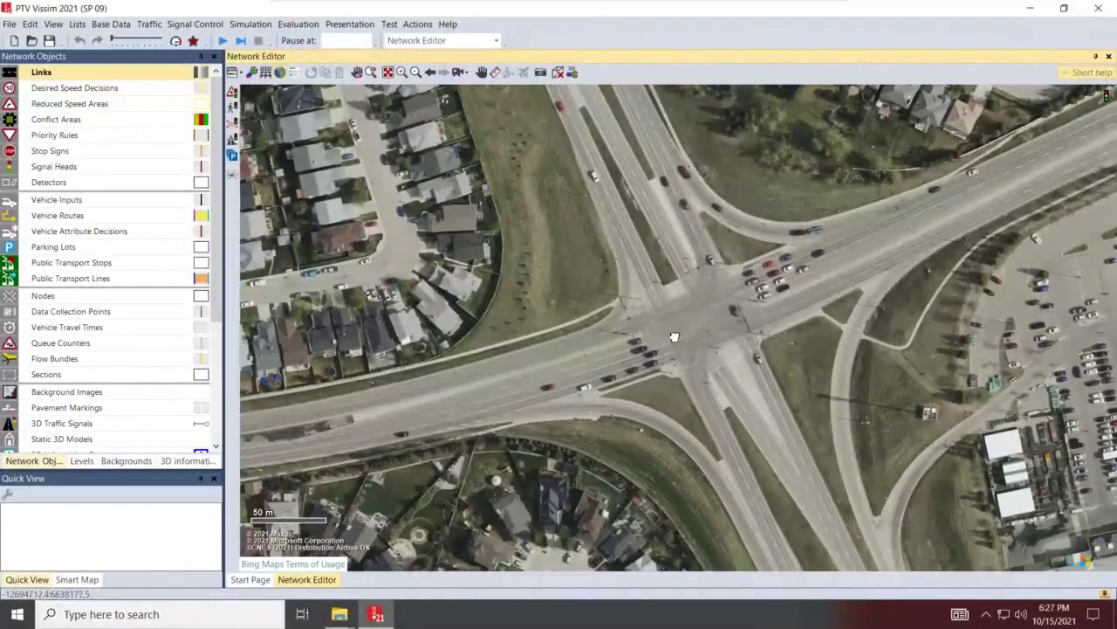
{"action": "left_click_drag", "start_coordinate": [694, 337], "coordinate": [807, 301]}
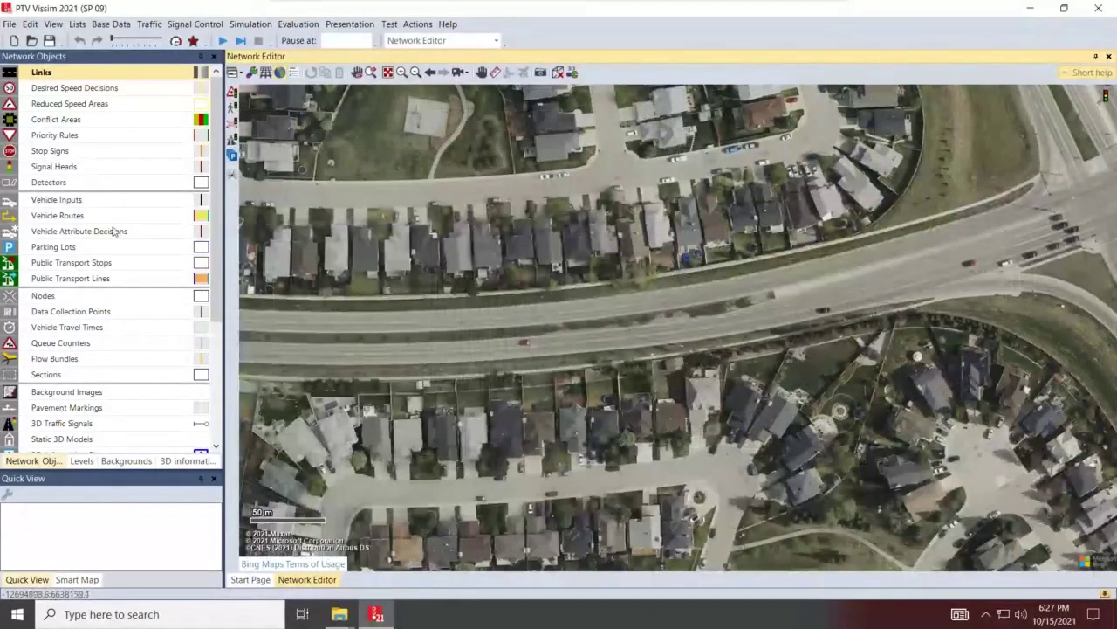
{"action": "scroll", "coordinate": [971, 264], "scroll_direction": "up", "scroll_amount": 2}
{"action": "left_click_drag", "start_coordinate": [971, 264], "coordinate": [678, 349]}
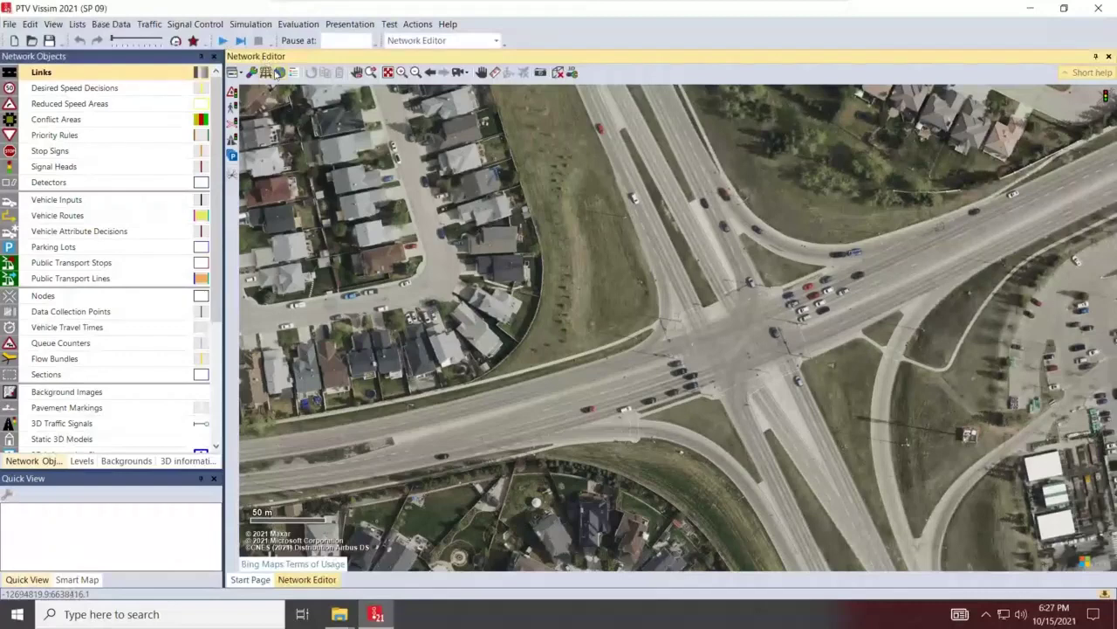
Turn off the aerial map, minimize Vissim, and create a desktop folder named 'VISSIM Training'.
{"action": "left_click", "coordinate": [280, 73]}
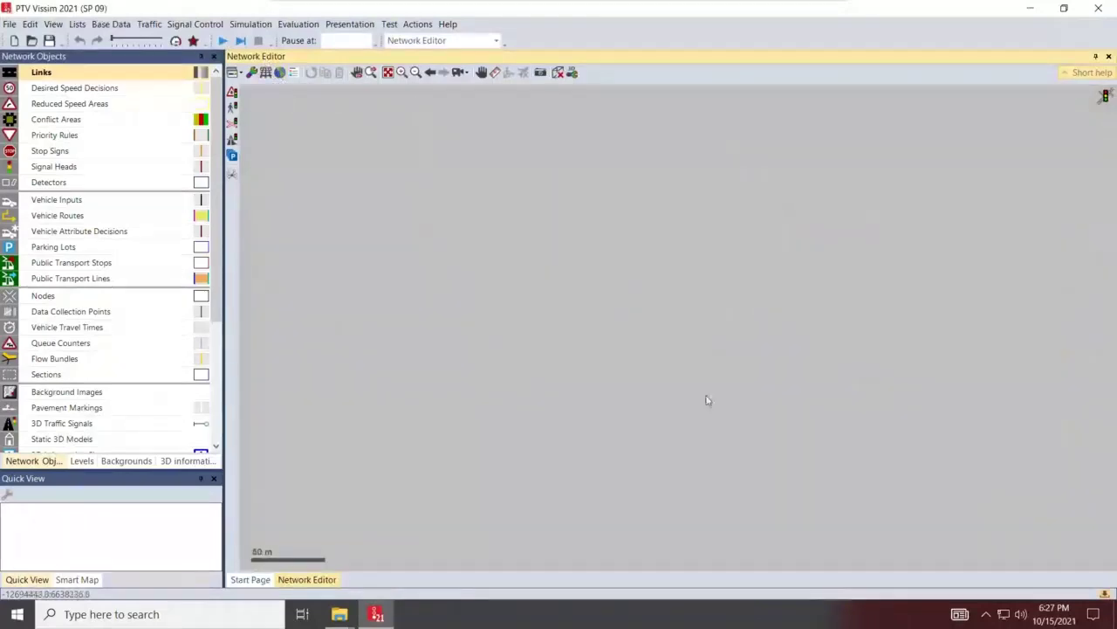
{"action": "left_click", "coordinate": [1033, 10]}
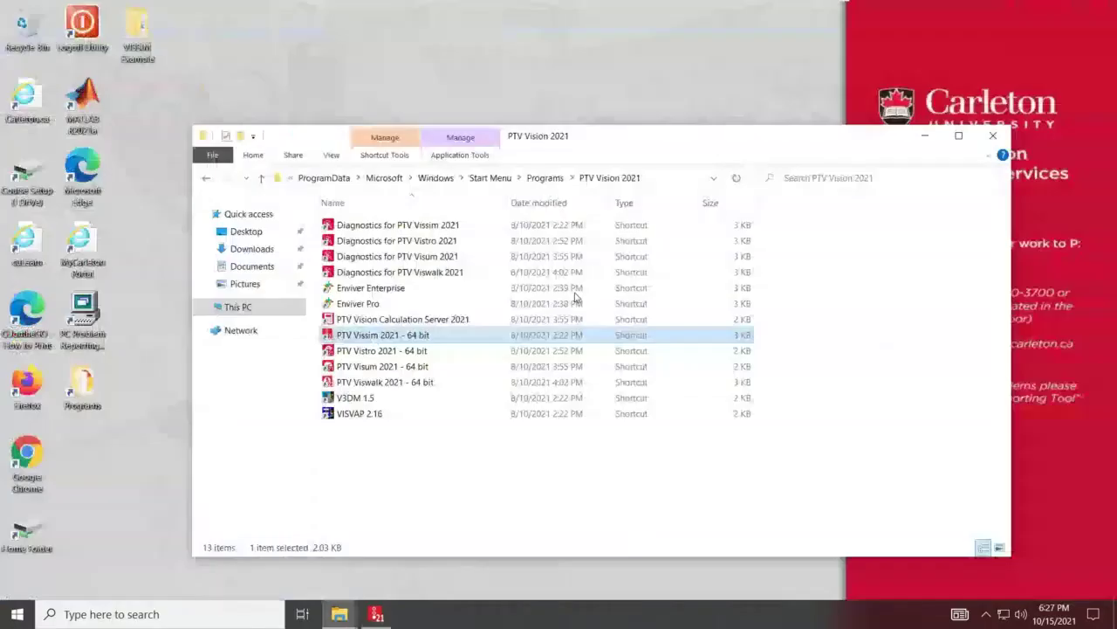
{"action": "left_click", "coordinate": [135, 111]}
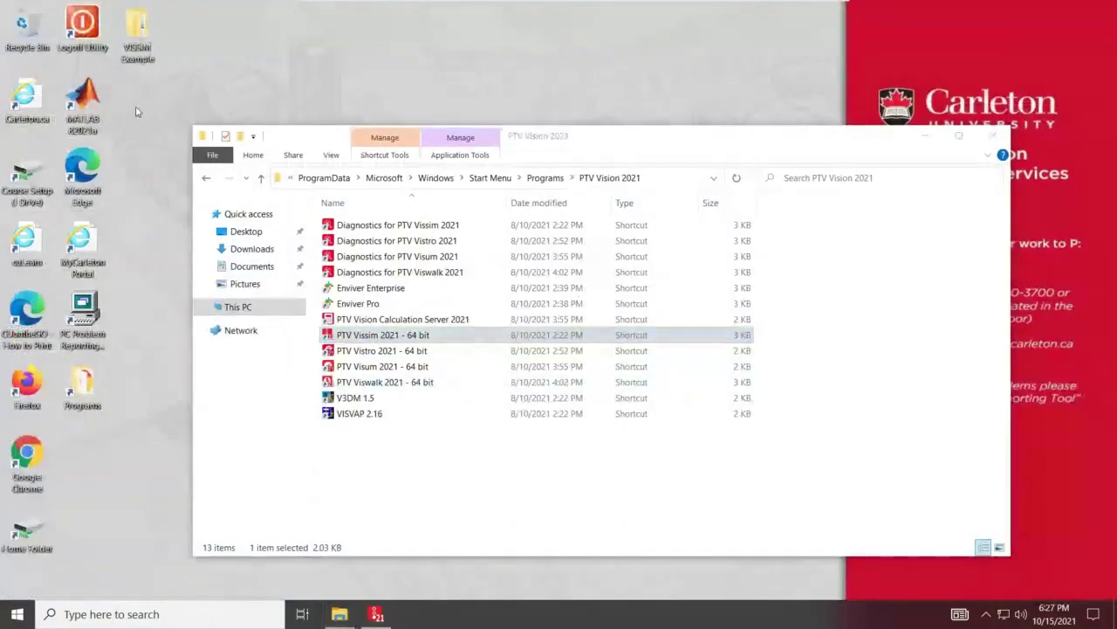
{"action": "right_click", "coordinate": [135, 111]}
{"action": "mouse_move", "coordinate": [262, 270]}
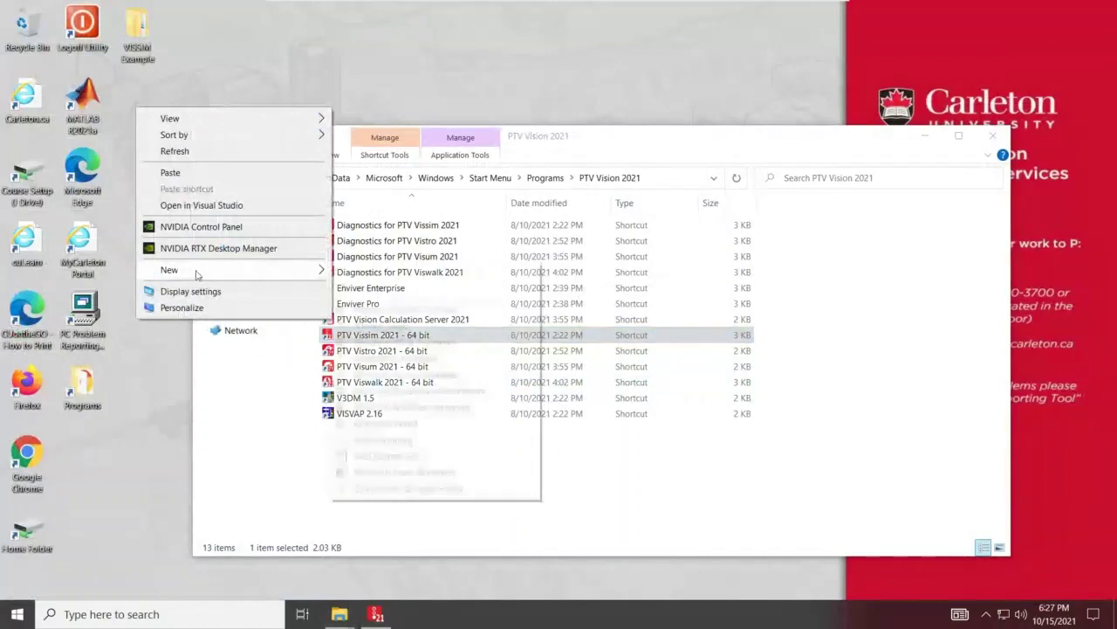
{"action": "left_click", "coordinate": [384, 269]}
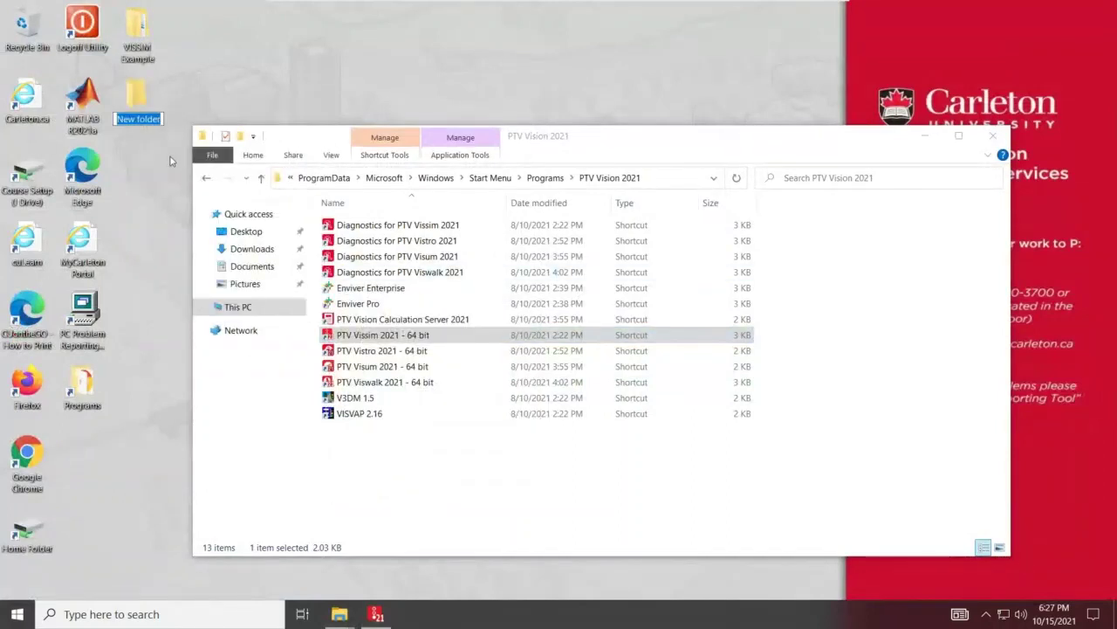
{"action": "type", "text": "VID"}
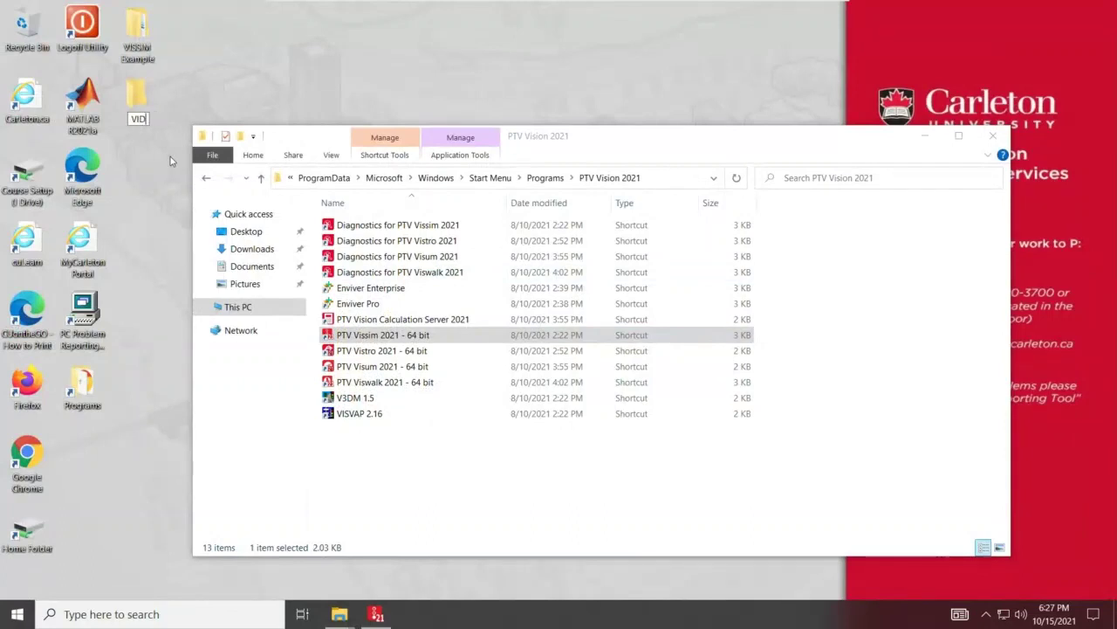
{"action": "type", "text": "DI"}
{"action": "key", "text": "BackSpace"}
{"action": "key", "text": "BackSpace"}
{"action": "key", "text": "BackSpace"}
{"action": "type", "text": "SSIM Training"}
{"action": "key", "text": "Return"}
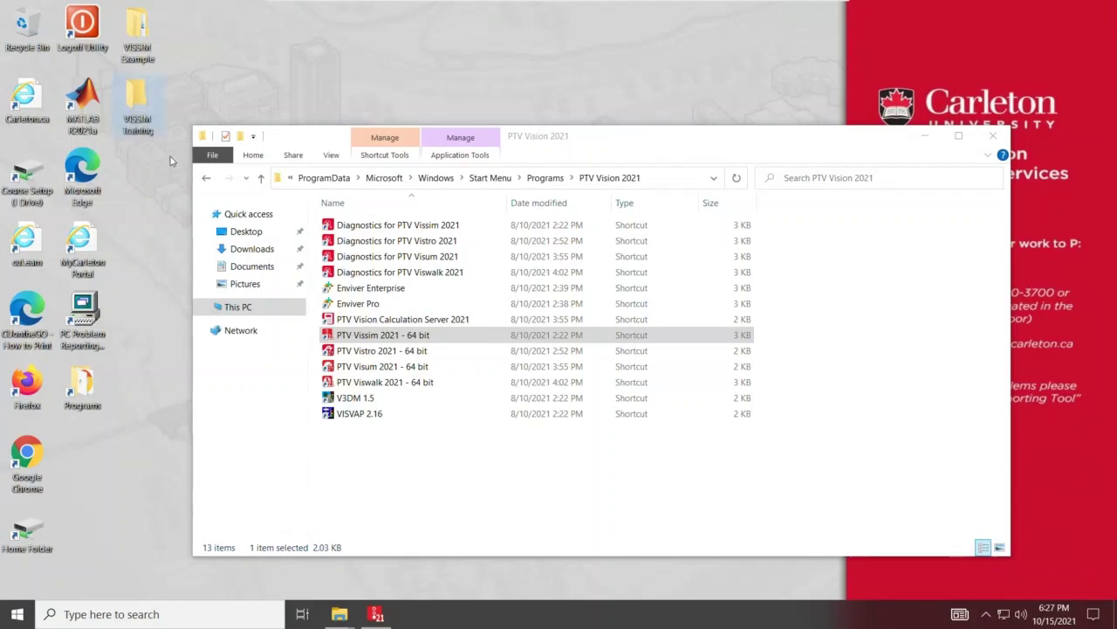
Locate and select Background.jpg in the VISSIM Example folder inside Resources.zip.
{"action": "double_click", "coordinate": [133, 40]}
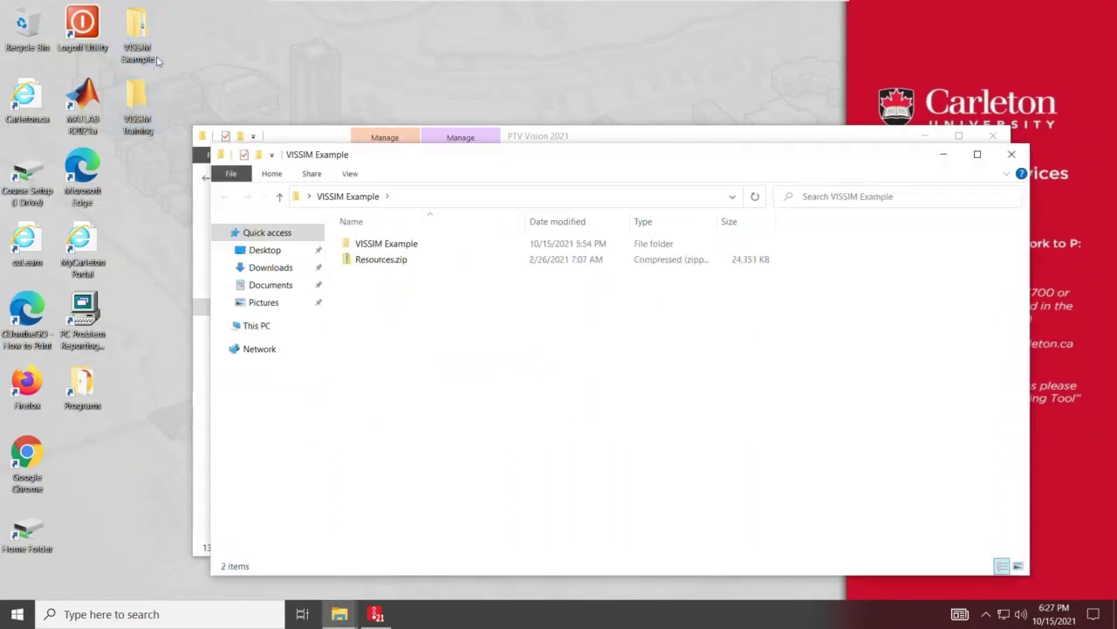
{"action": "left_click", "coordinate": [410, 248]}
{"action": "double_click", "coordinate": [395, 262]}
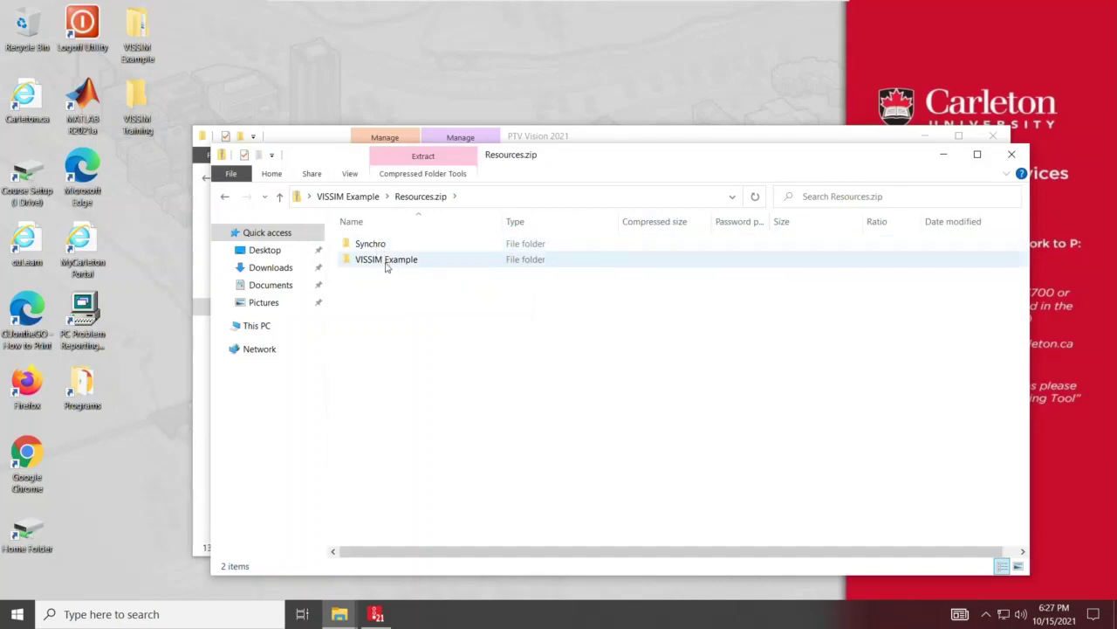
{"action": "double_click", "coordinate": [389, 248]}
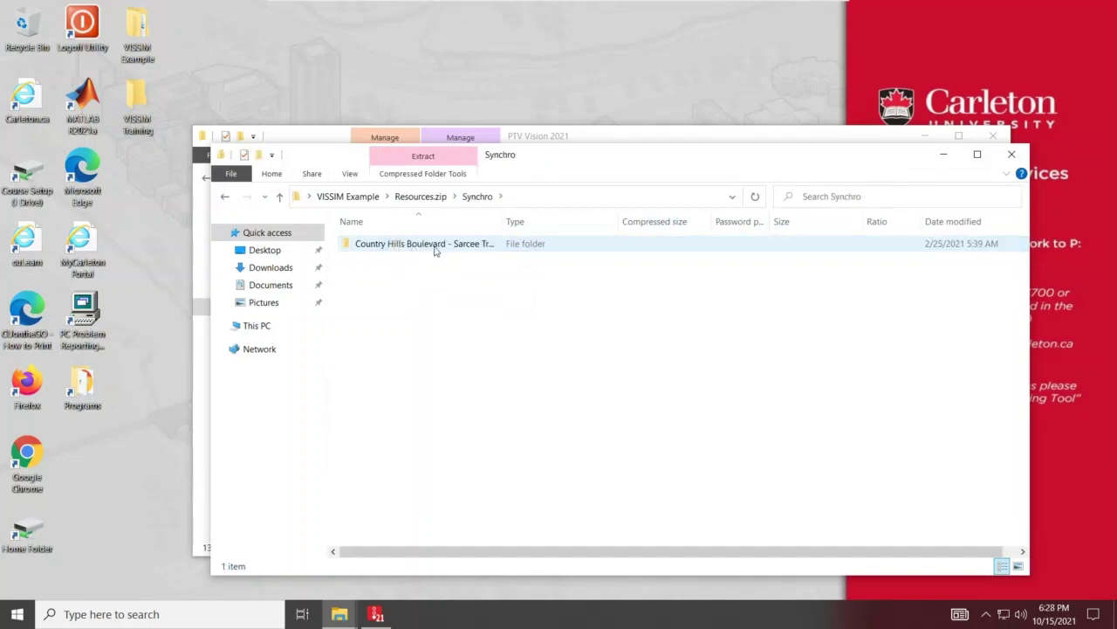
{"action": "double_click", "coordinate": [435, 247]}
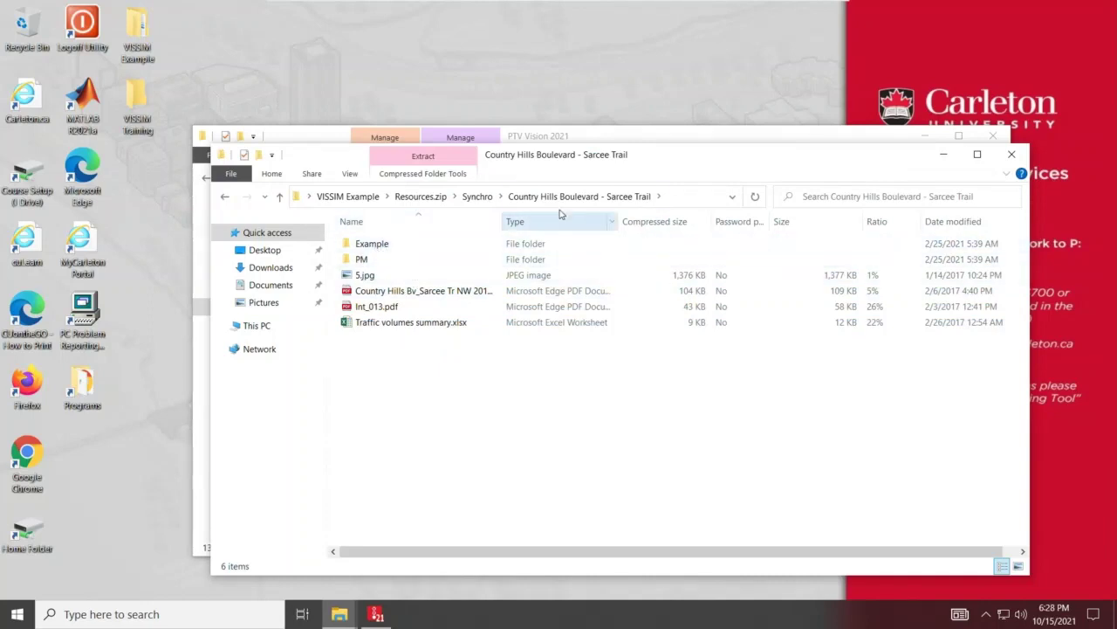
{"action": "left_click", "coordinate": [476, 197]}
{"action": "left_click", "coordinate": [423, 196]}
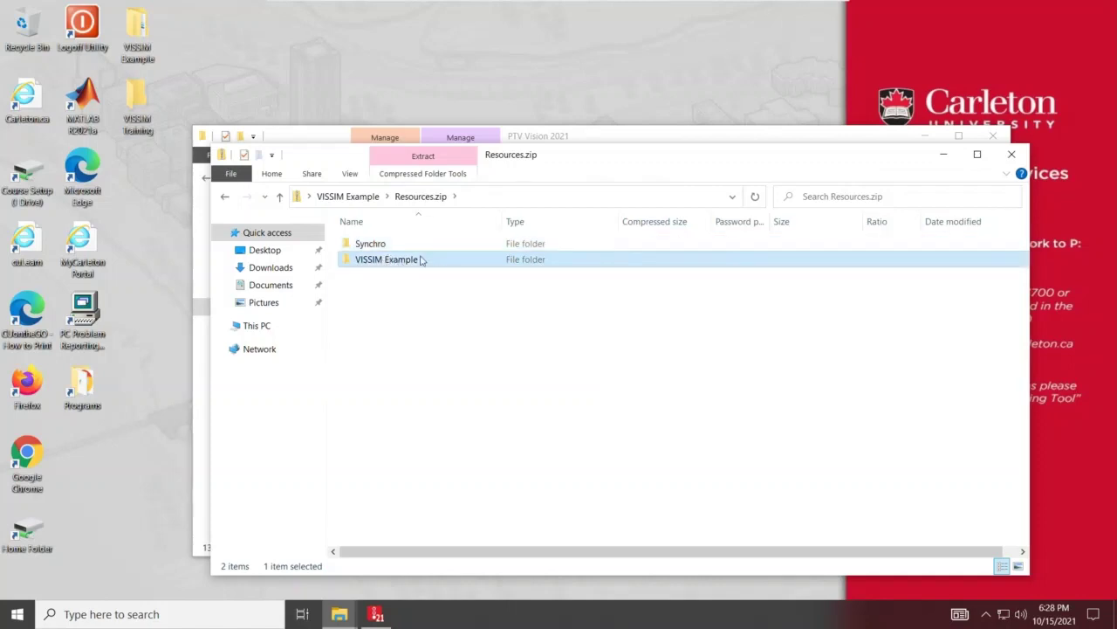
{"action": "double_click", "coordinate": [423, 260]}
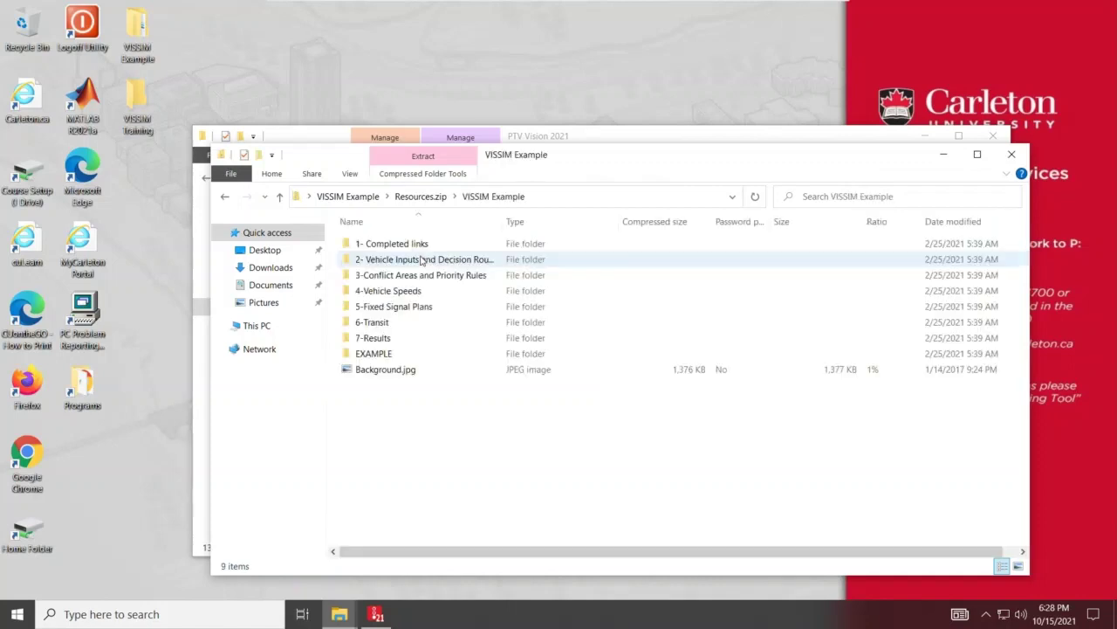
{"action": "left_click", "coordinate": [410, 371]}
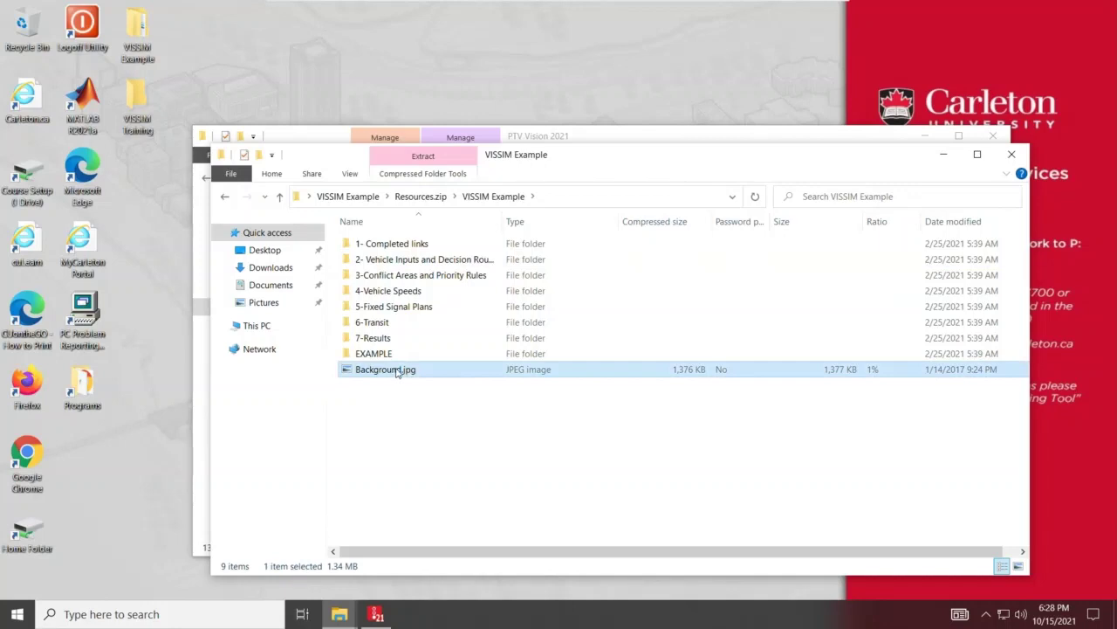
Paste Background.jpg into the VISSIM Training folder and maximize that window.
{"action": "double_click", "coordinate": [142, 102]}
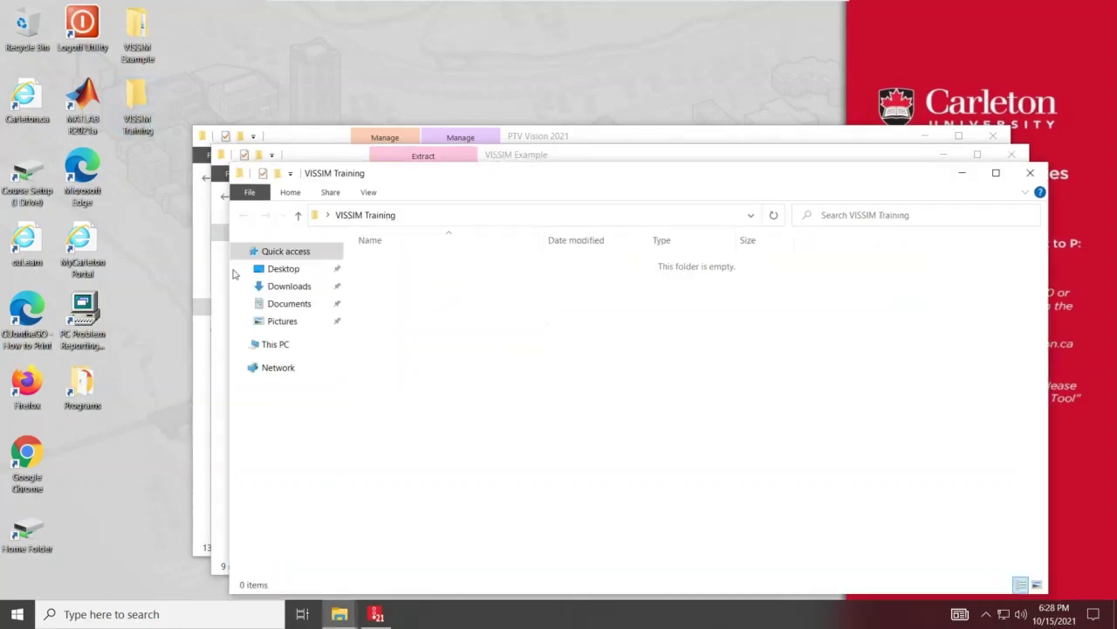
{"action": "key", "text": "ctrl+v"}
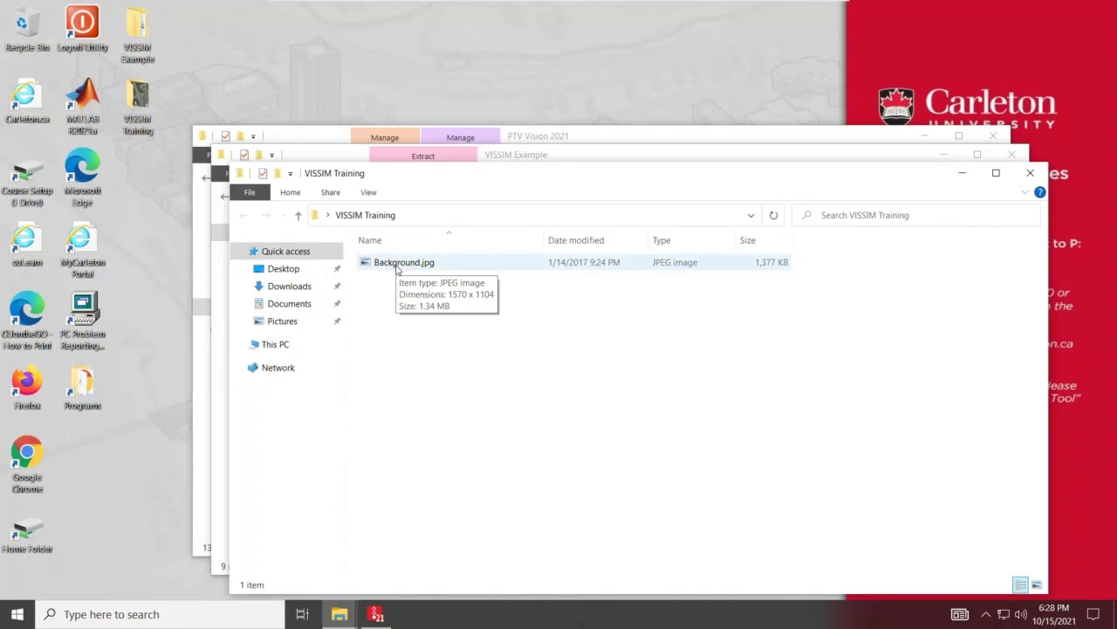
{"action": "double_click", "coordinate": [522, 178]}
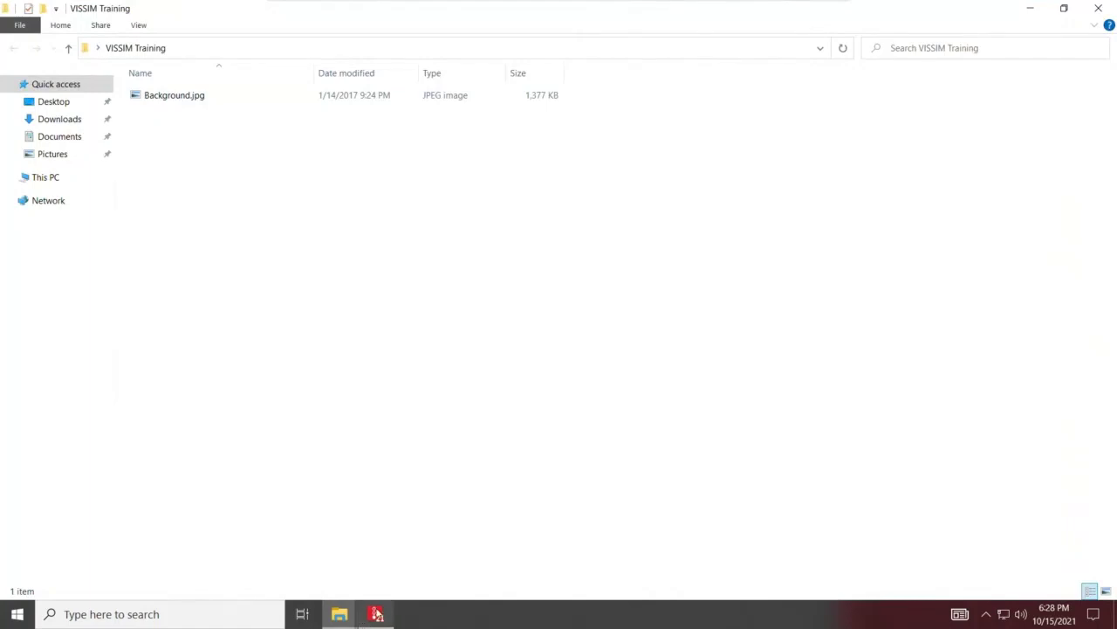
Save the Vissim network as 'Class Example' in the Desktop's VISSIM Training folder.
{"action": "left_click", "coordinate": [377, 613]}
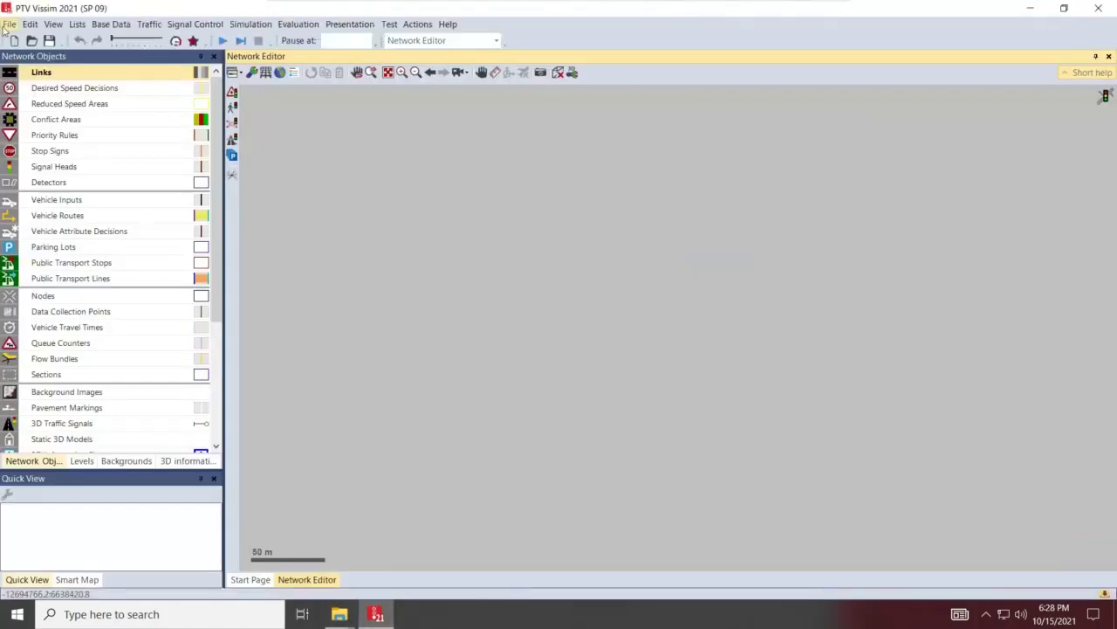
{"action": "left_click", "coordinate": [8, 26]}
{"action": "left_click", "coordinate": [40, 141]}
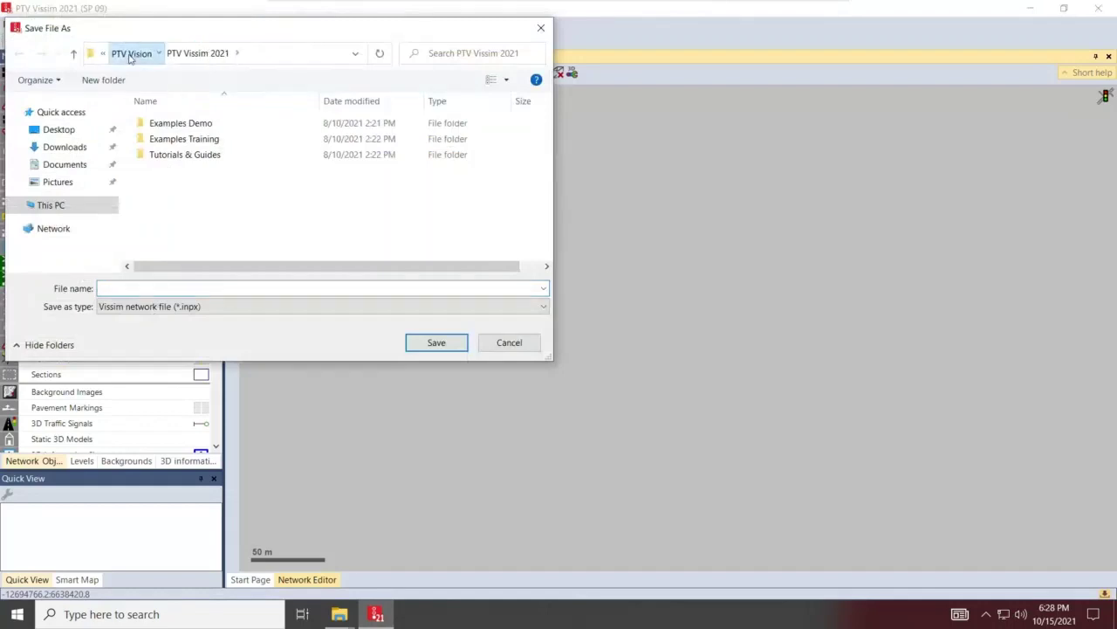
{"action": "left_click", "coordinate": [129, 53]}
{"action": "left_click", "coordinate": [58, 129]}
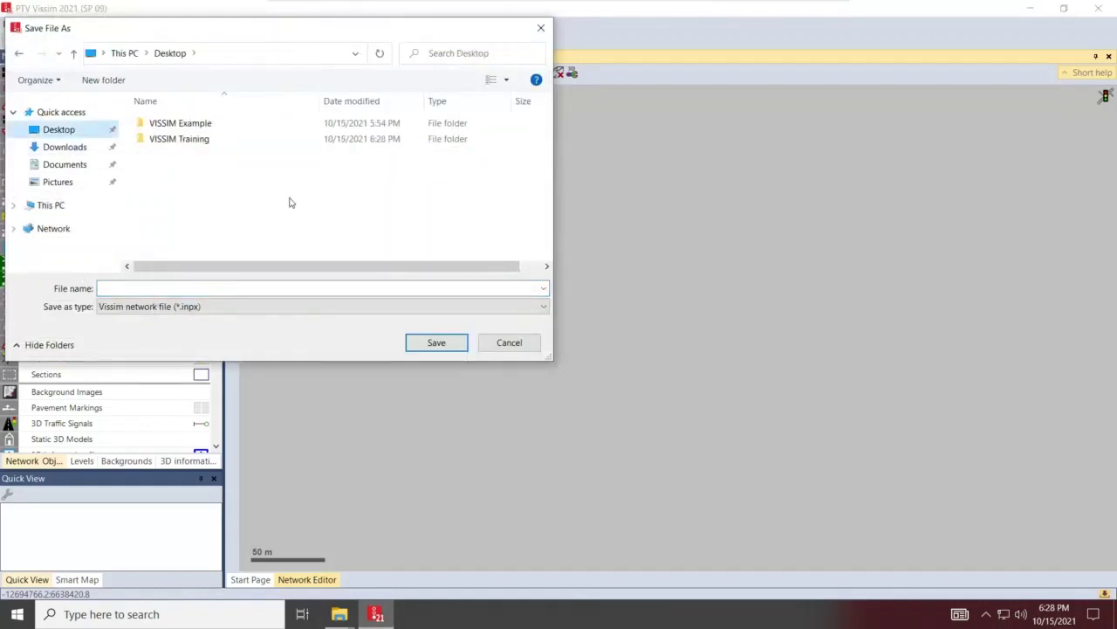
{"action": "double_click", "coordinate": [202, 141]}
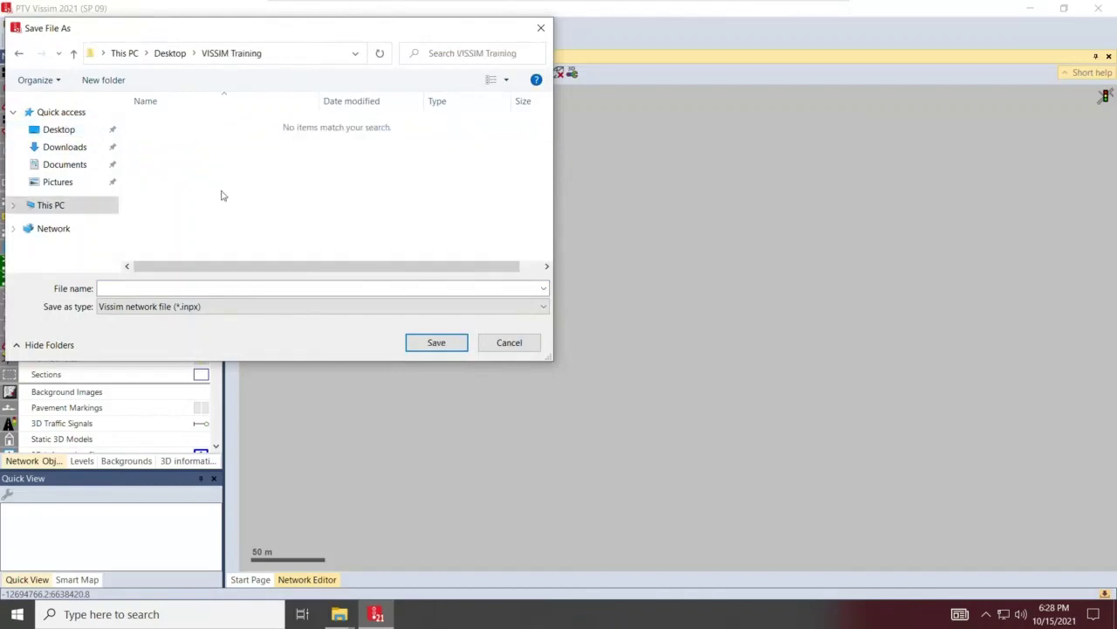
{"action": "left_click", "coordinate": [176, 290]}
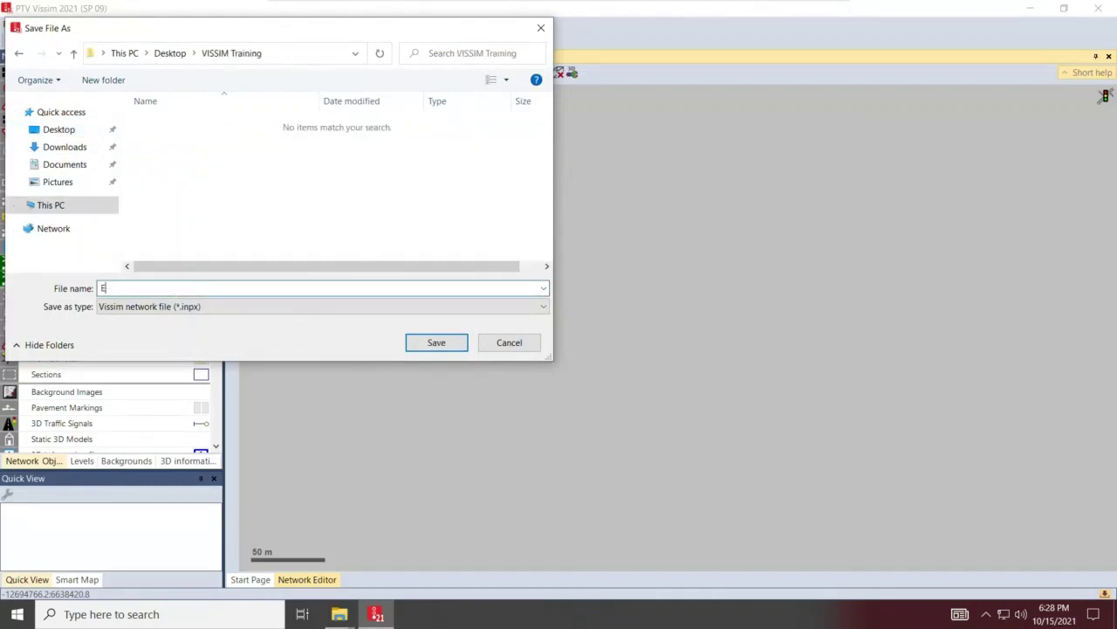
{"action": "type", "text": "Class Example"}
{"action": "key", "text": "Return"}
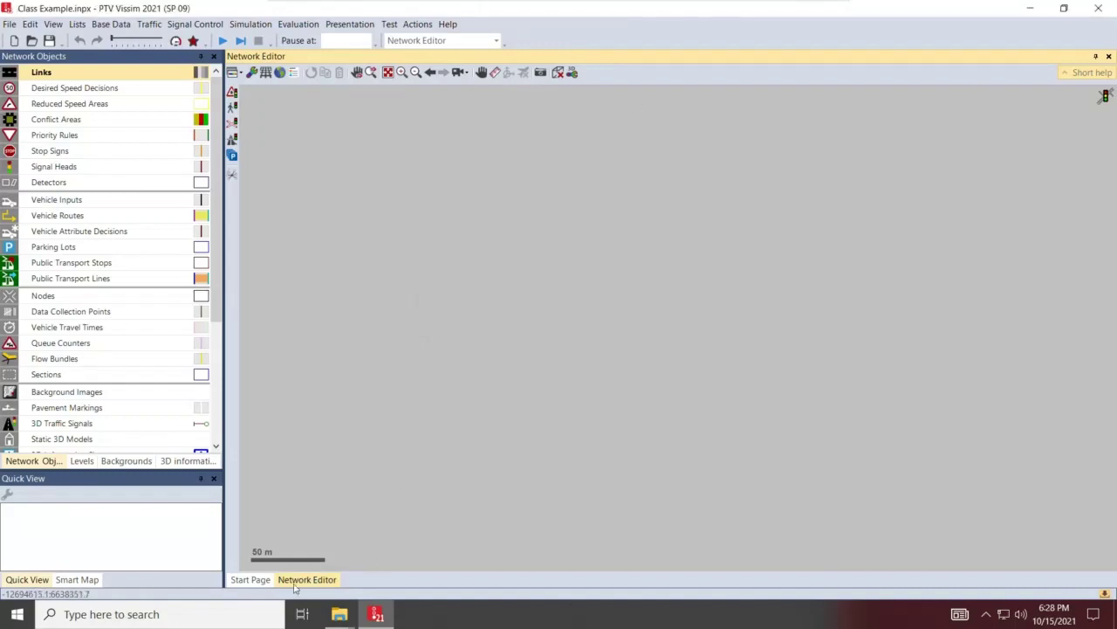
Bring the VISSIM Training Explorer window forward and select Class Example.inpx.
{"action": "left_click", "coordinate": [341, 614]}
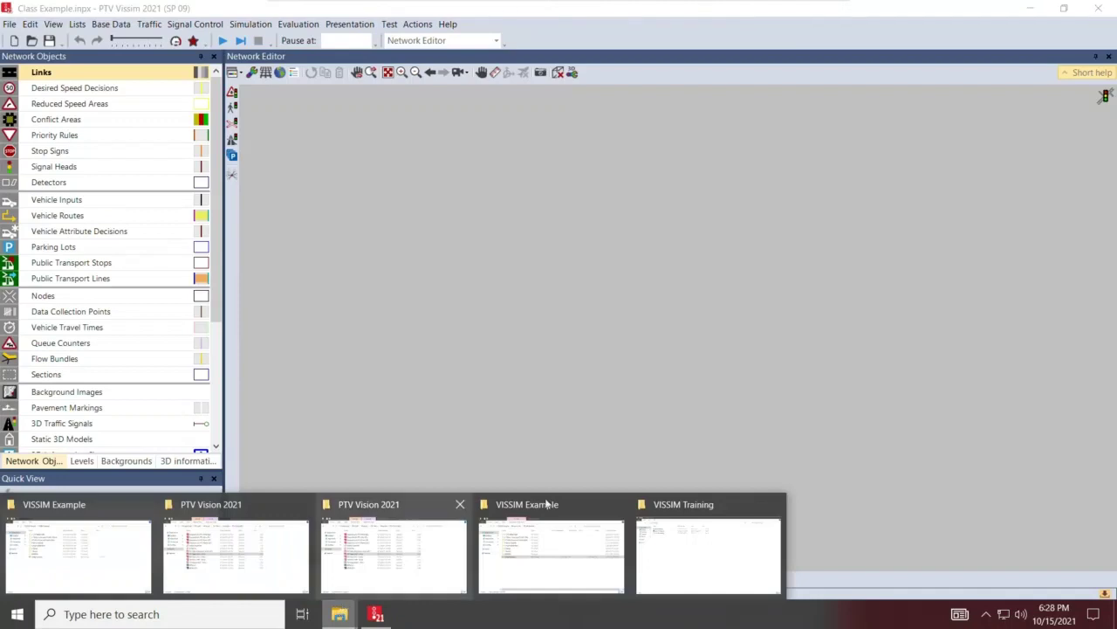
{"action": "left_click", "coordinate": [736, 538]}
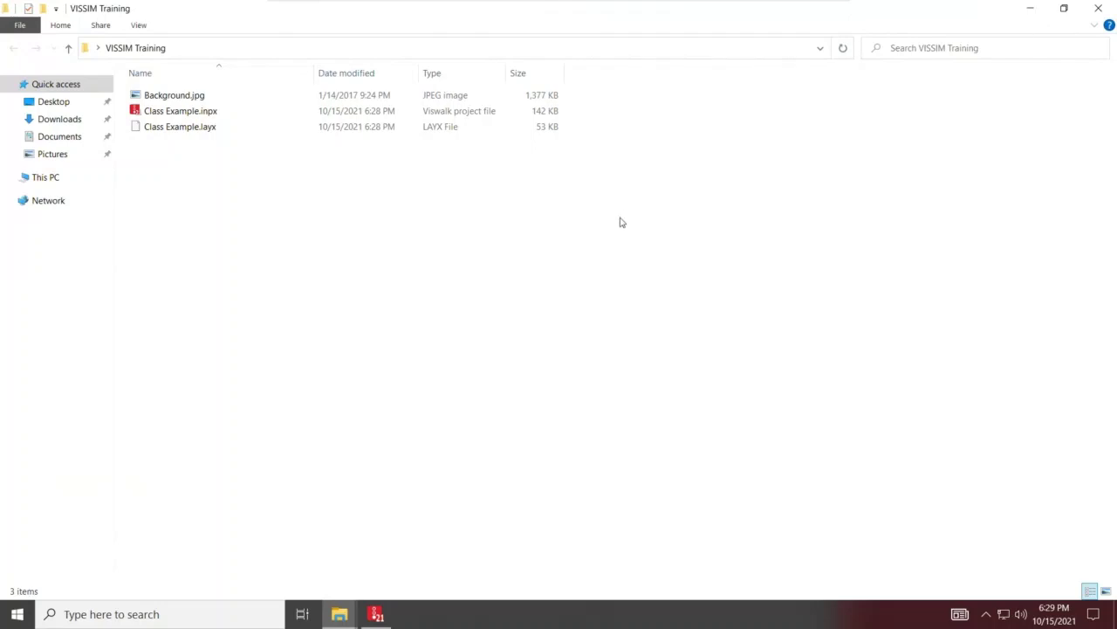
{"action": "left_click", "coordinate": [173, 117]}
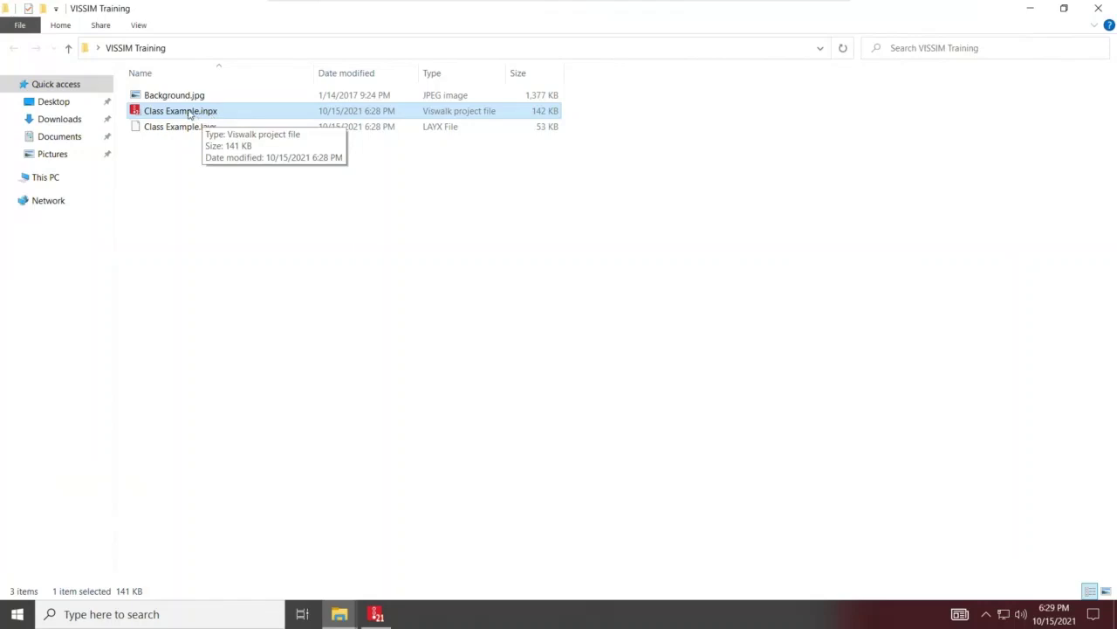
{"action": "right_click", "coordinate": [190, 112]}
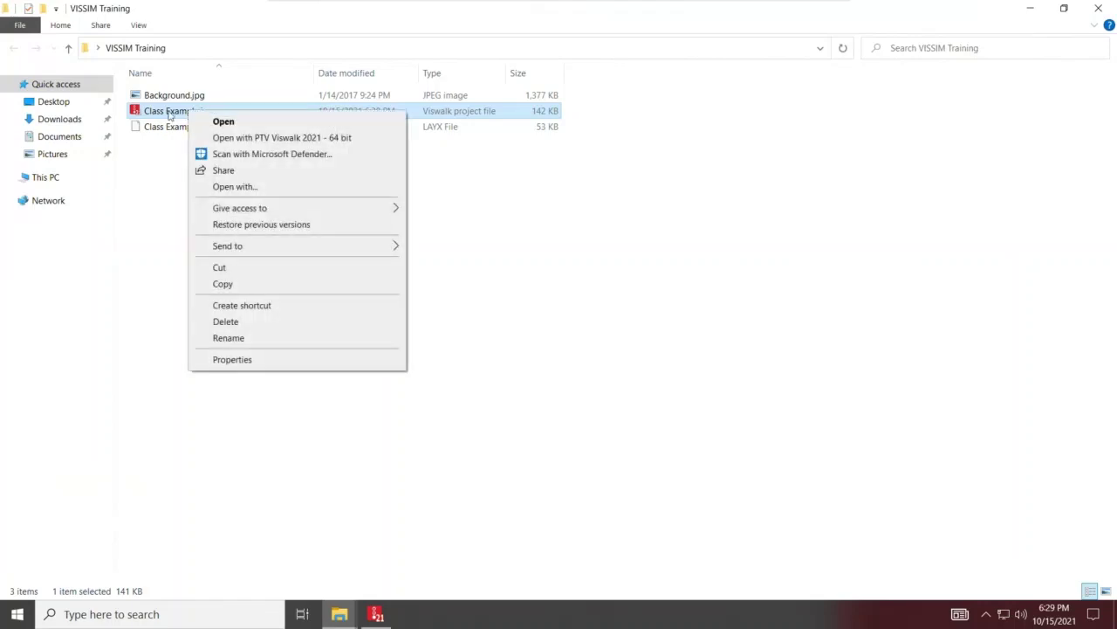
{"action": "left_click", "coordinate": [234, 187]}
{"action": "left_click", "coordinate": [471, 303]}
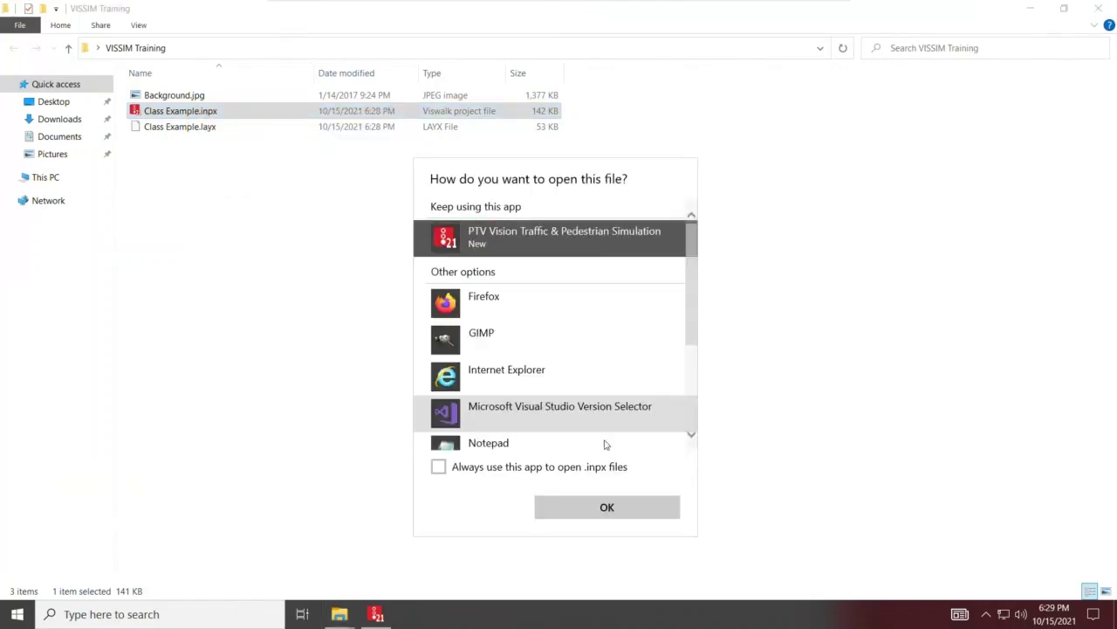
{"action": "scroll", "coordinate": [506, 431], "scroll_direction": "down", "scroll_amount": 2}
{"action": "left_click", "coordinate": [482, 351]}
{"action": "left_click", "coordinate": [472, 377]}
{"action": "left_click", "coordinate": [578, 507]}
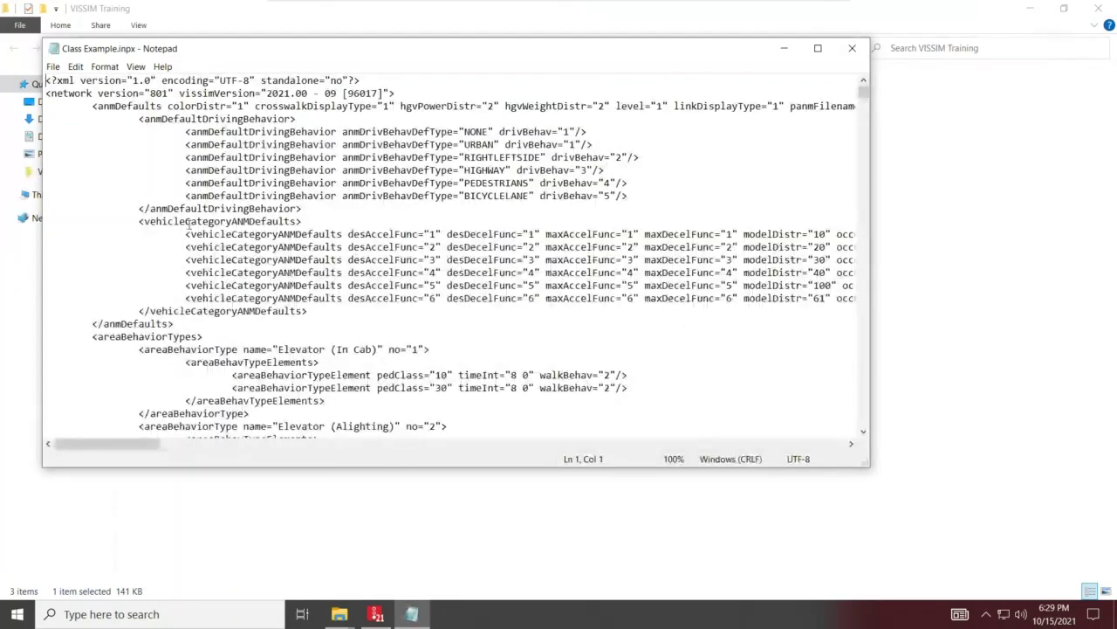
{"action": "left_click_drag", "start_coordinate": [246, 43], "coordinate": [323, 226]}
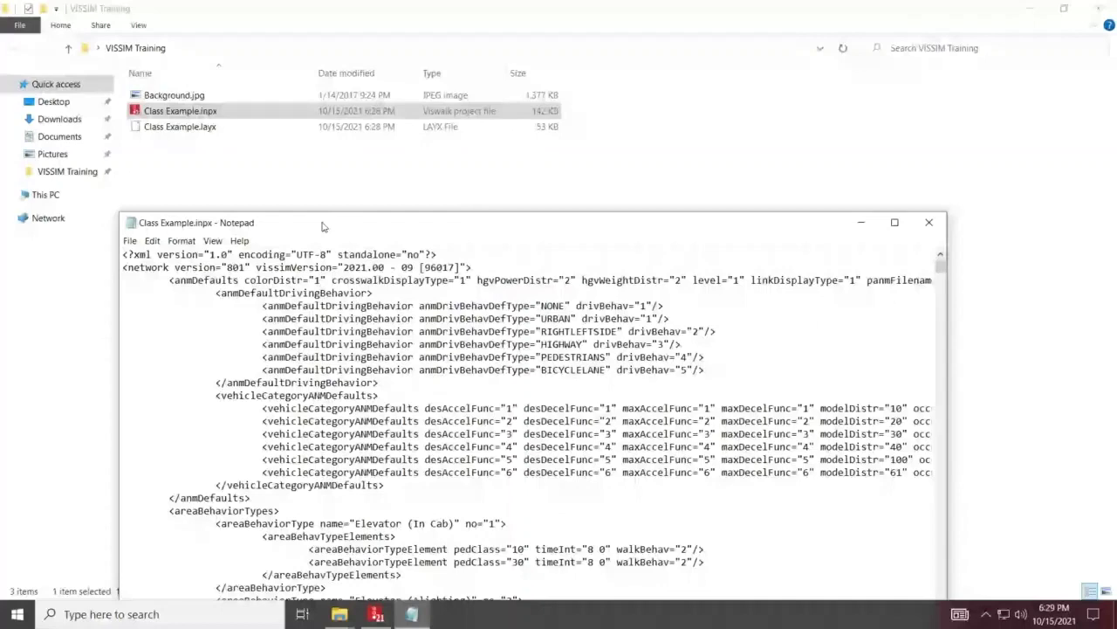
{"action": "left_click_drag", "start_coordinate": [322, 227], "coordinate": [343, 30]}
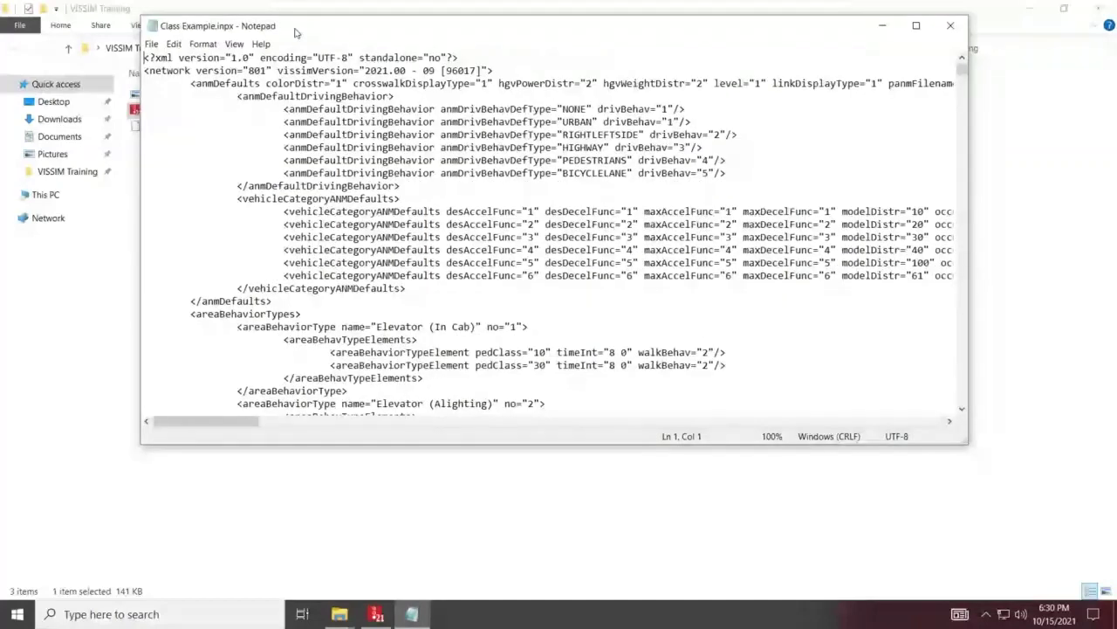
{"action": "double_click", "coordinate": [295, 32]}
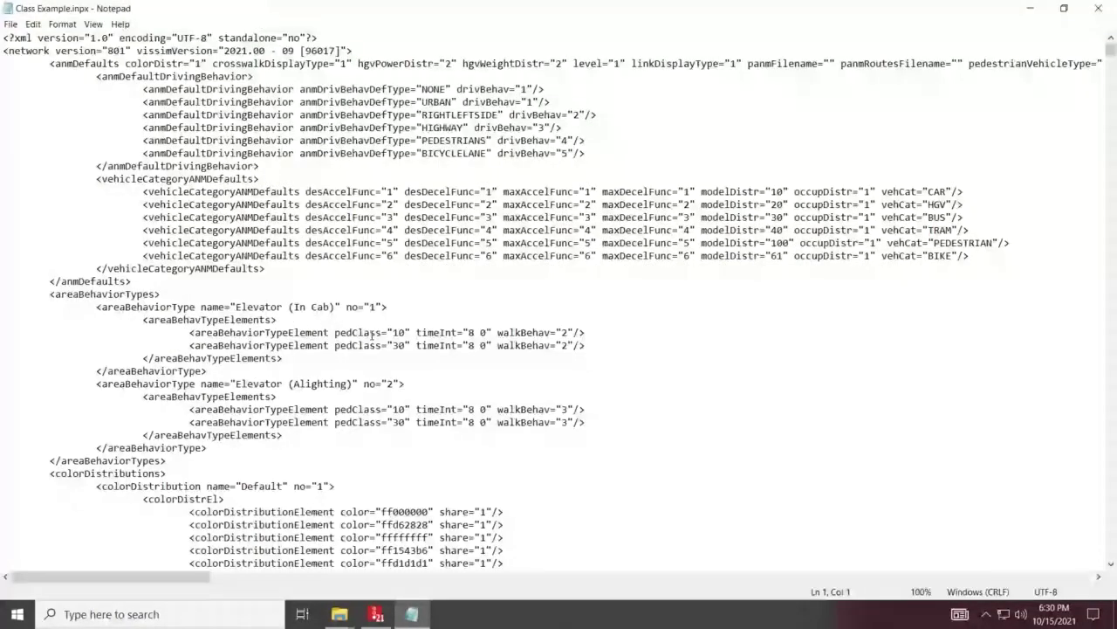
{"action": "left_click", "coordinate": [1099, 11]}
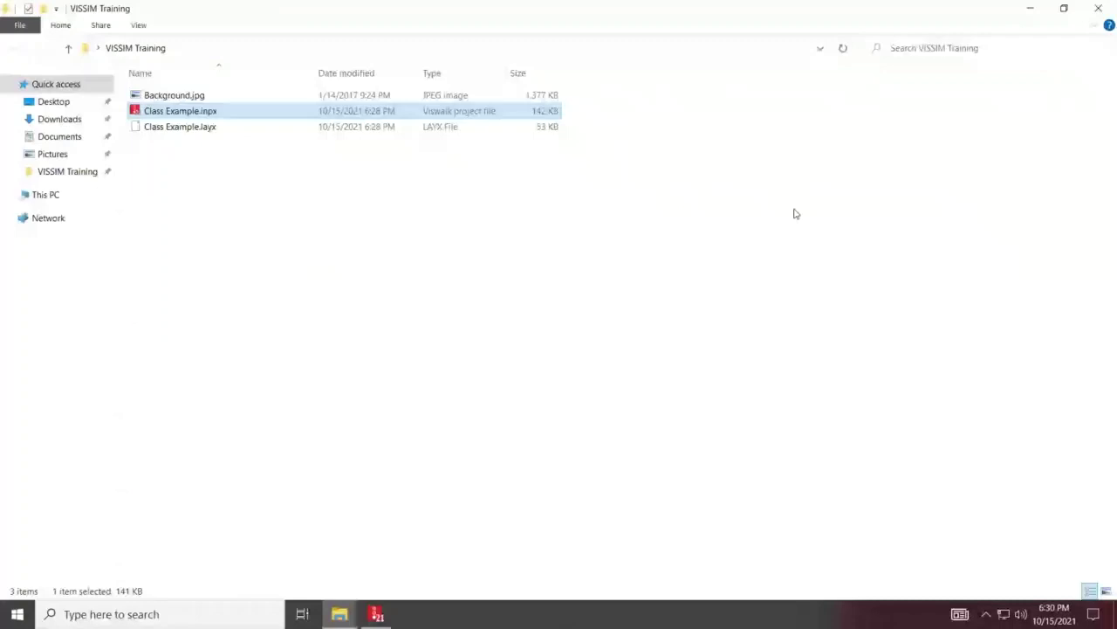
Clear the file selection and pan Vissim's aerial view of the intersection.
{"action": "left_click", "coordinate": [234, 208]}
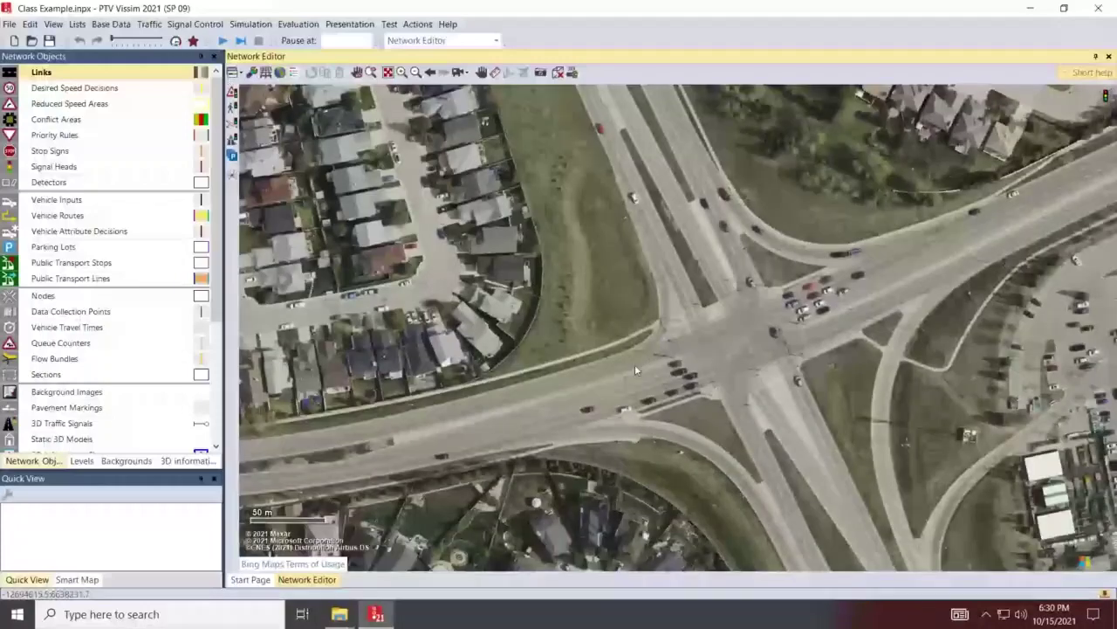
{"action": "left_click_drag", "start_coordinate": [635, 364], "coordinate": [610, 395]}
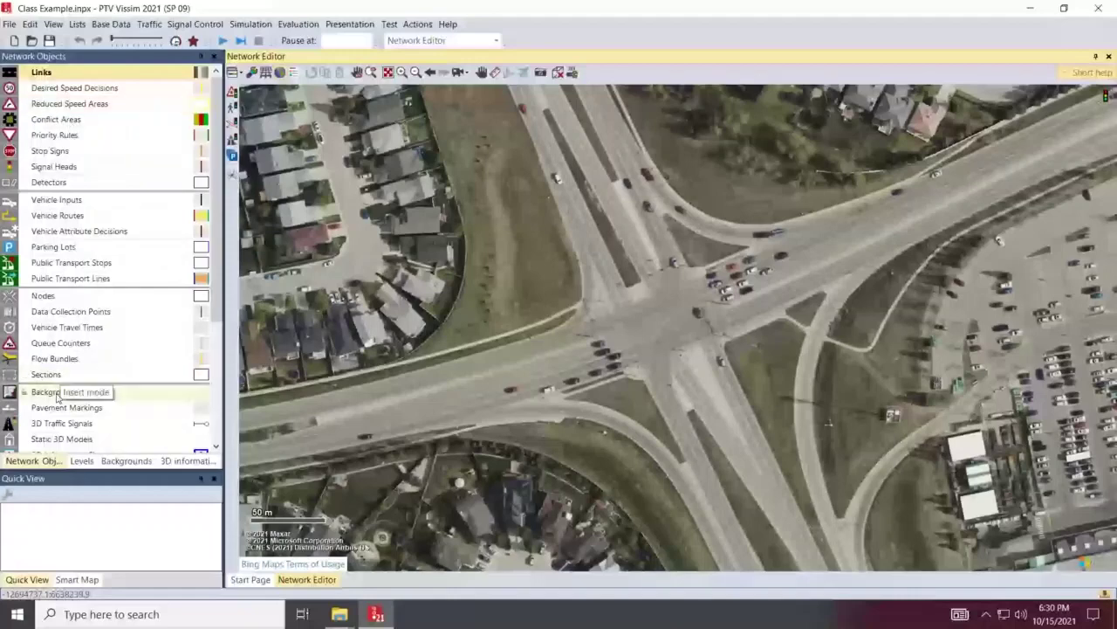
{"action": "left_click", "coordinate": [58, 395]}
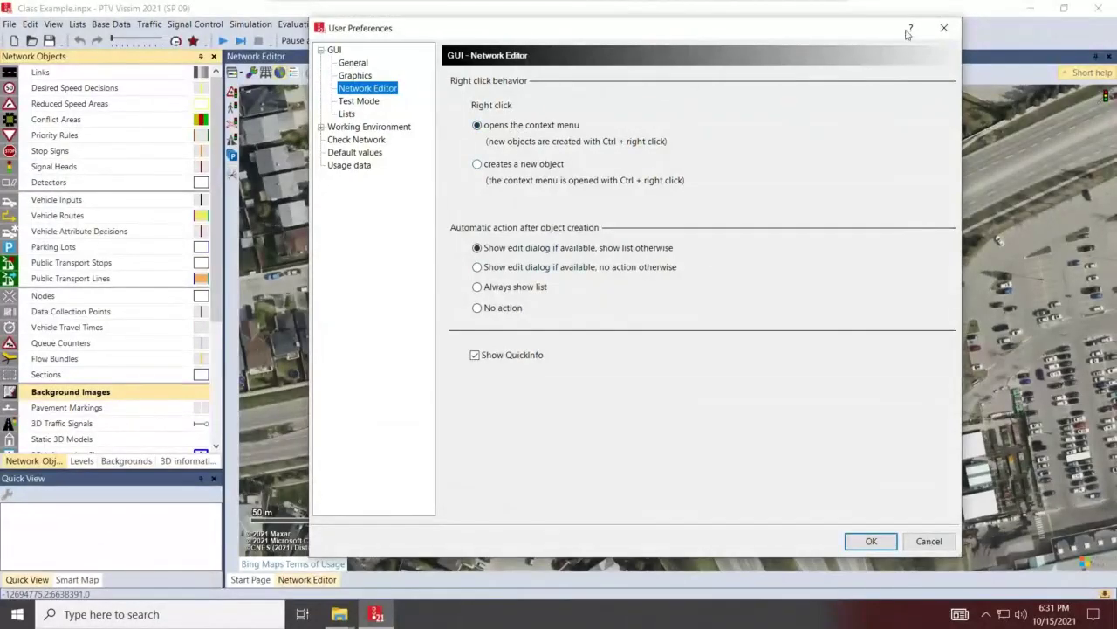
{"action": "left_click", "coordinate": [944, 32]}
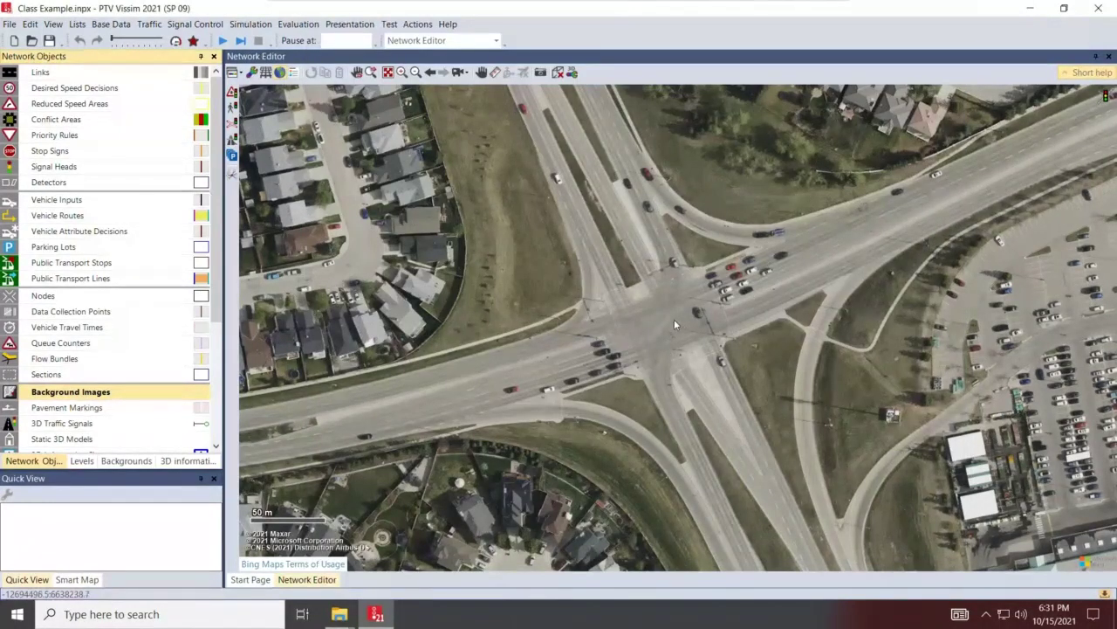
Add Background.jpg as a new background image from the map's context menu.
{"action": "right_click", "coordinate": [663, 318]}
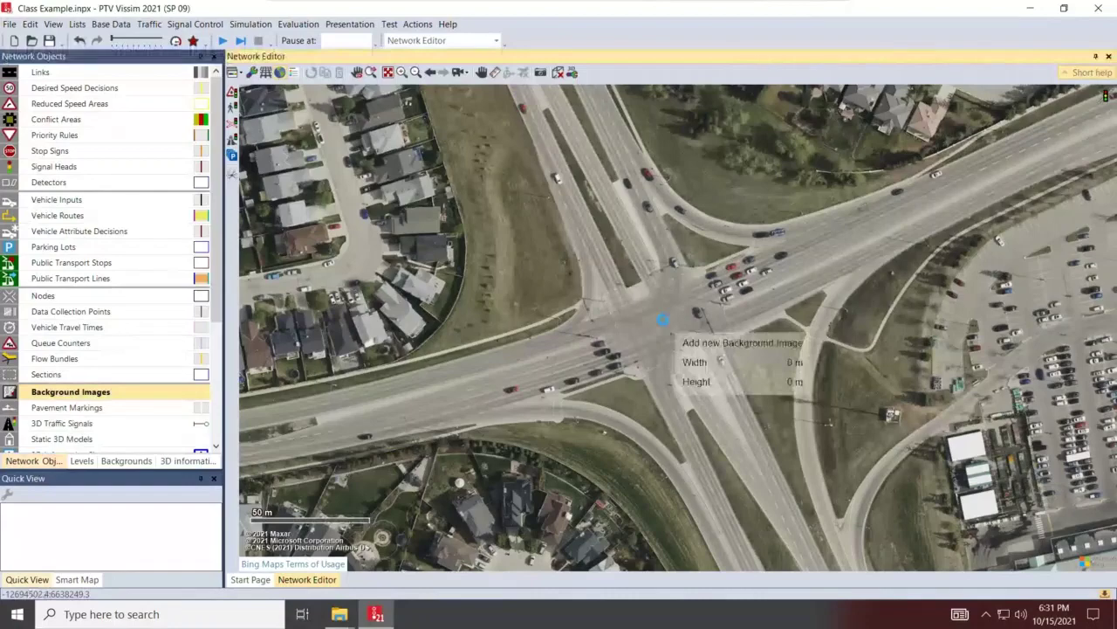
{"action": "left_click", "coordinate": [698, 340]}
{"action": "left_click_drag", "start_coordinate": [268, 34], "coordinate": [694, 165]}
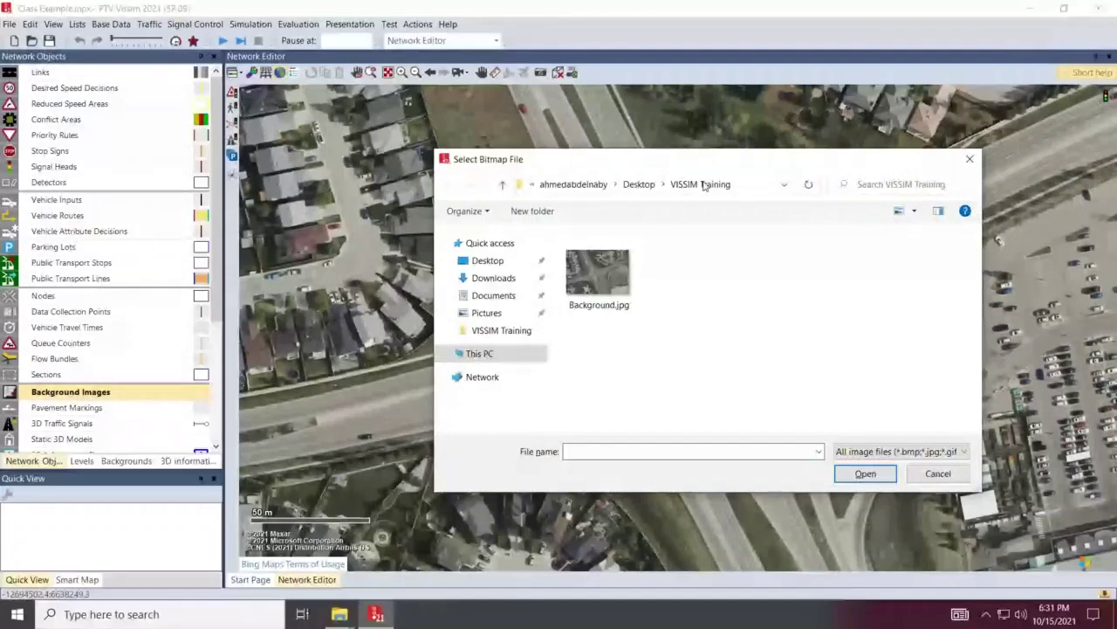
{"action": "left_click", "coordinate": [635, 307]}
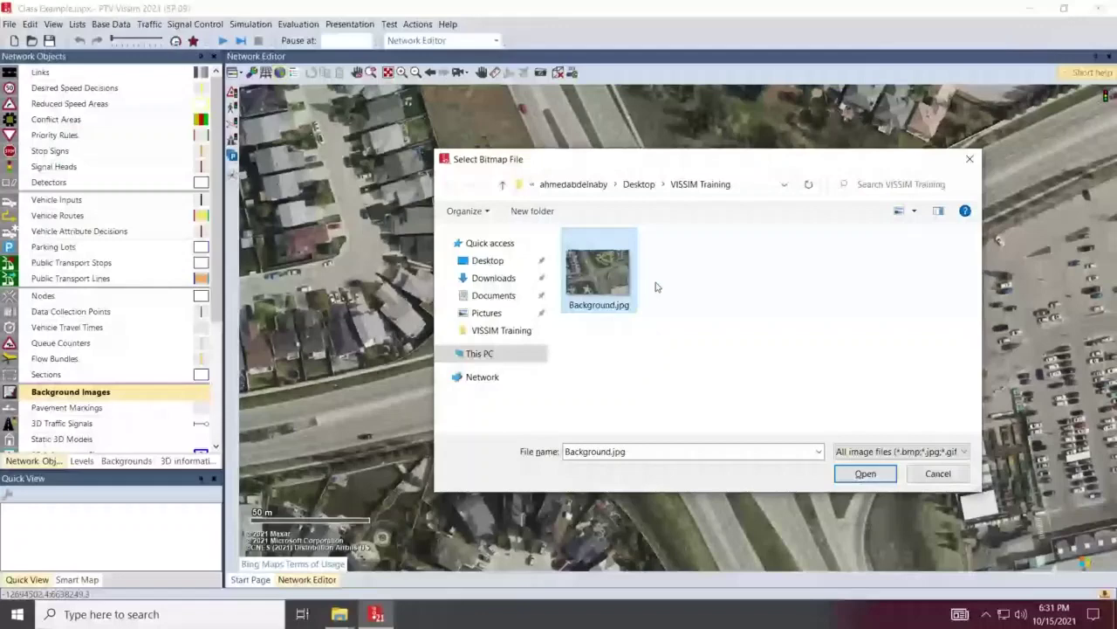
{"action": "left_click", "coordinate": [863, 476]}
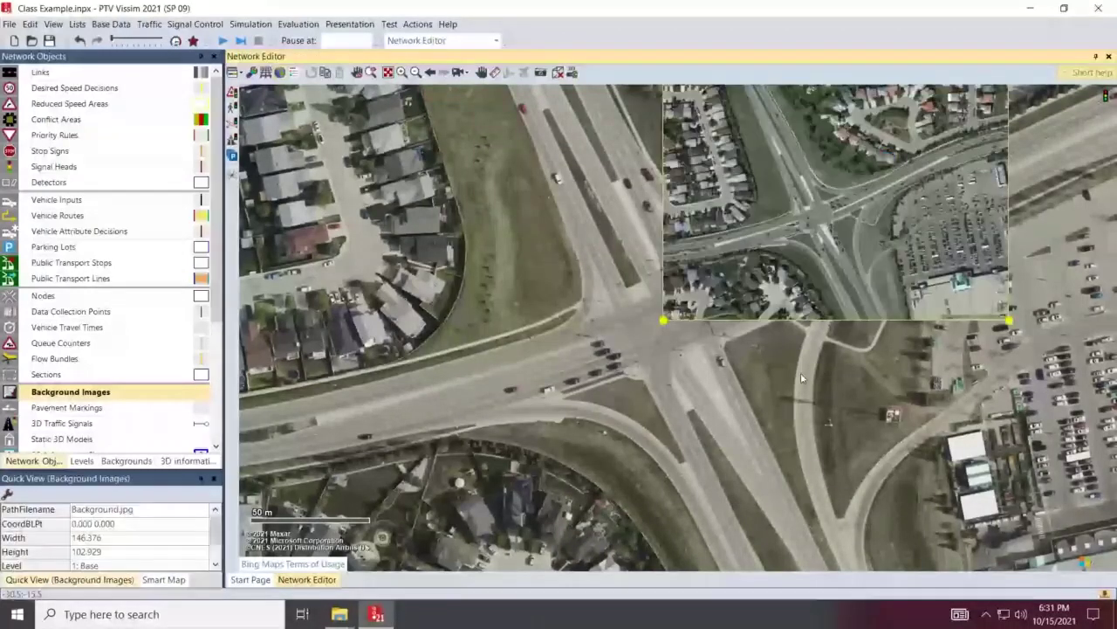
Pan and zoom in toward the new image's 100 m scale bar.
{"action": "left_click_drag", "start_coordinate": [914, 227], "coordinate": [698, 309]}
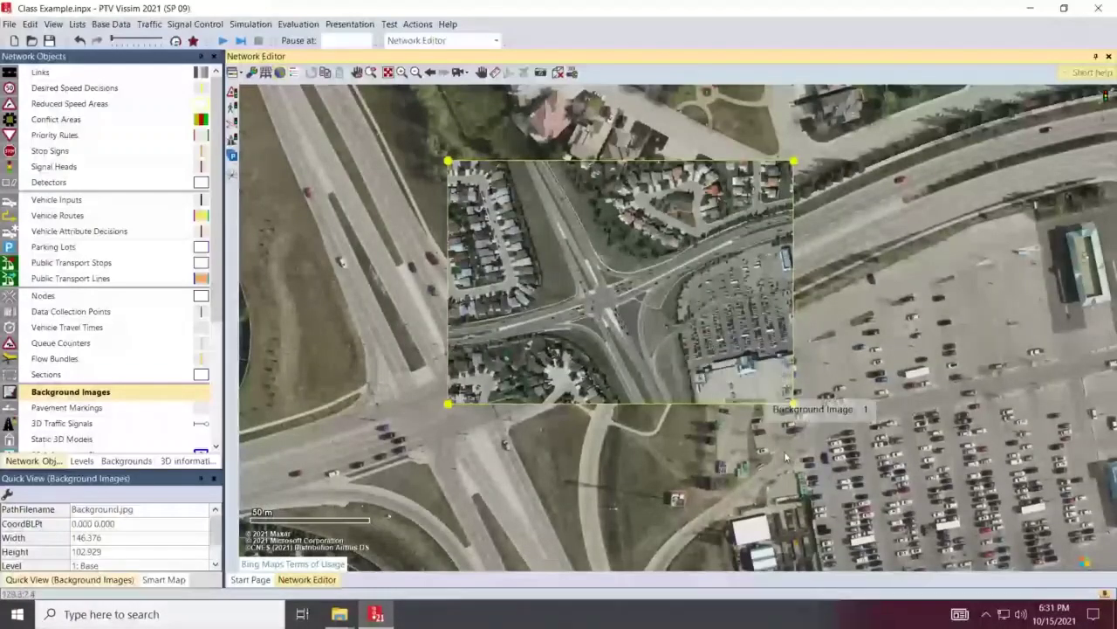
{"action": "scroll", "coordinate": [785, 457], "scroll_direction": "up", "scroll_amount": 1}
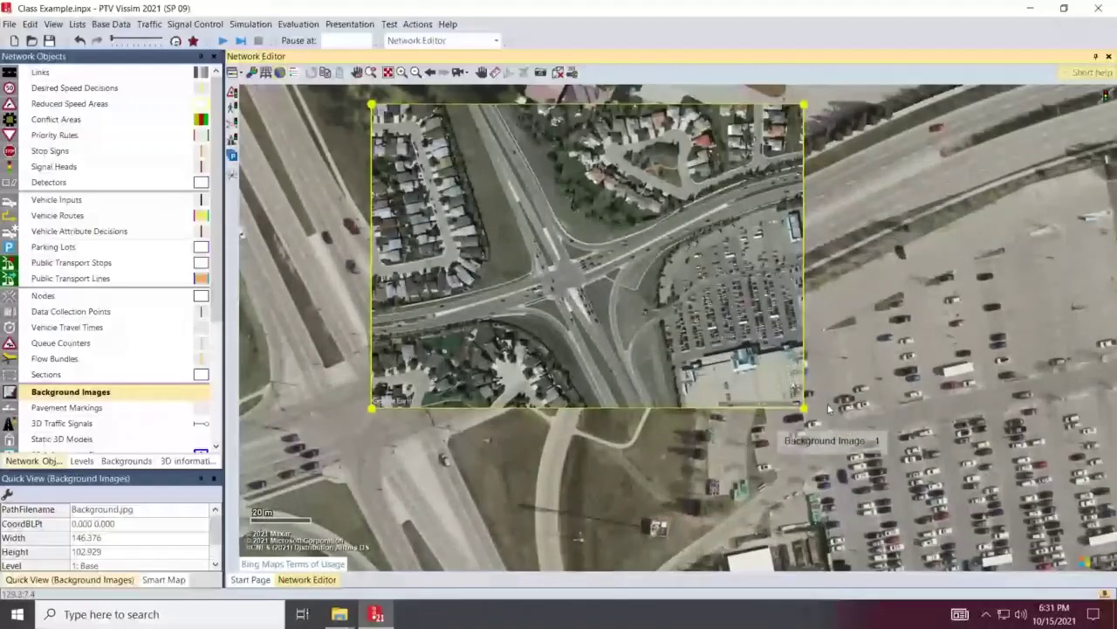
{"action": "scroll", "coordinate": [820, 403], "scroll_direction": "up", "scroll_amount": 1}
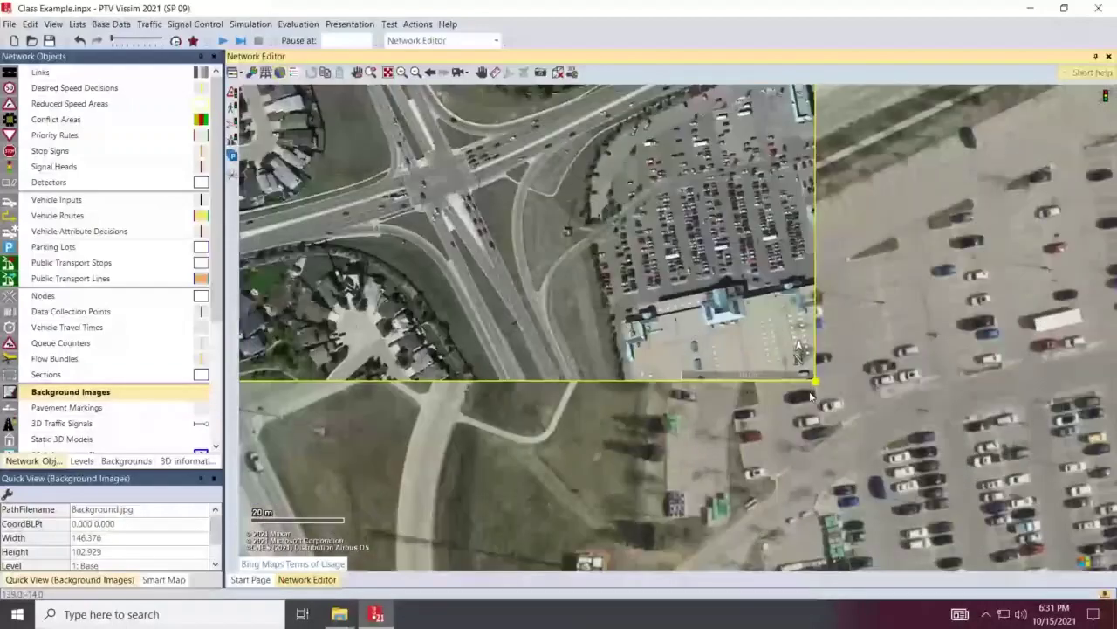
{"action": "scroll", "coordinate": [810, 395], "scroll_direction": "up", "scroll_amount": 1}
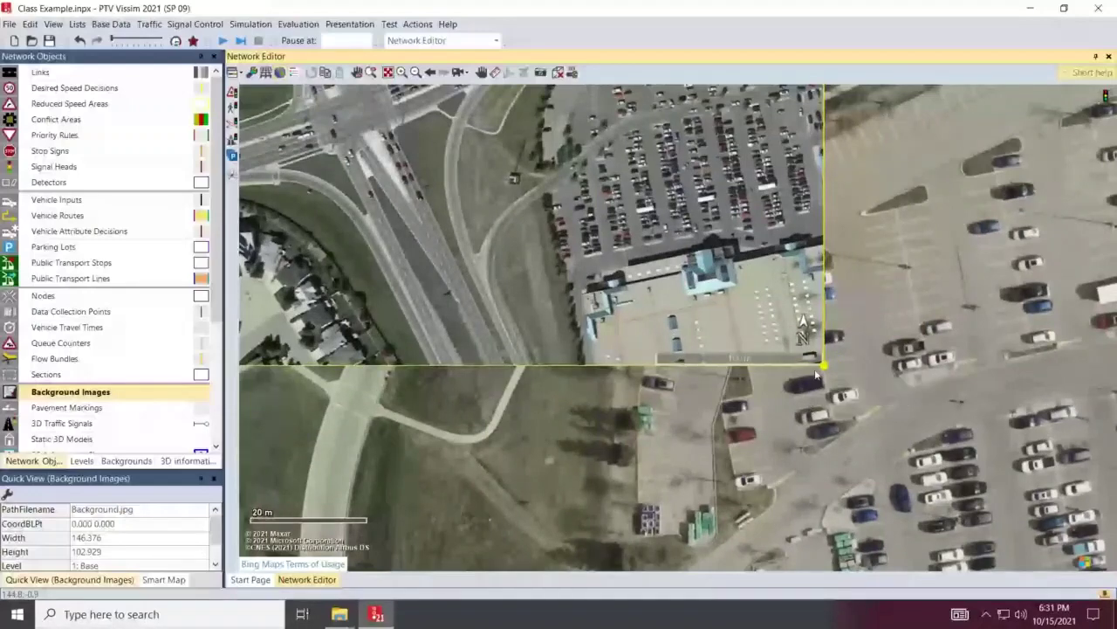
{"action": "scroll", "coordinate": [736, 335], "scroll_direction": "up", "scroll_amount": 2}
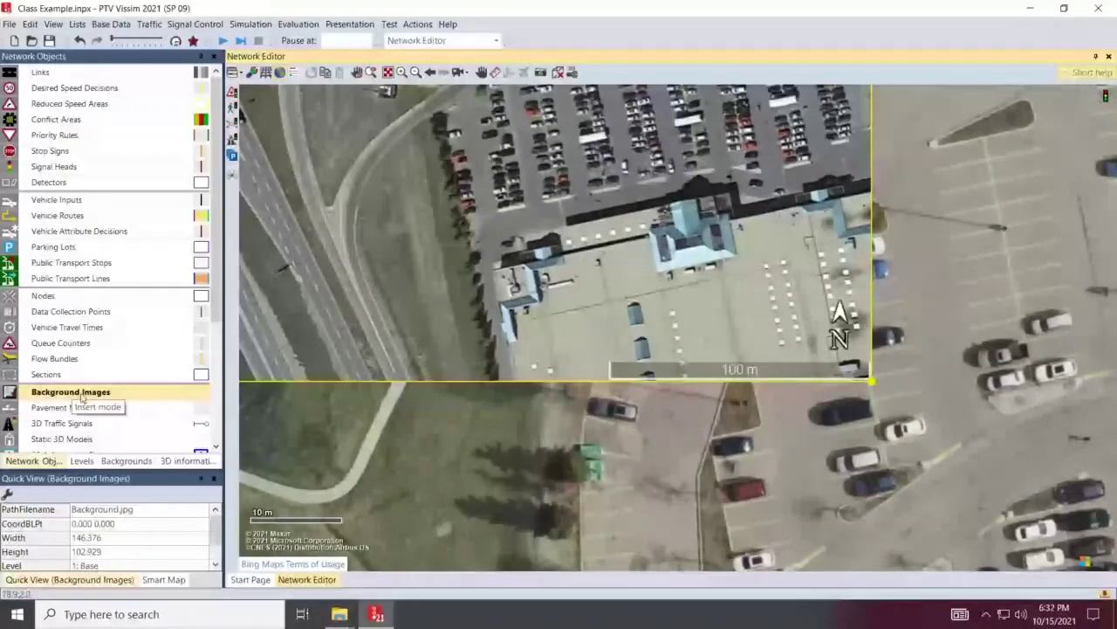
Start Set Scale on the background image and zoom to its 100 m bar.
{"action": "right_click", "coordinate": [802, 281]}
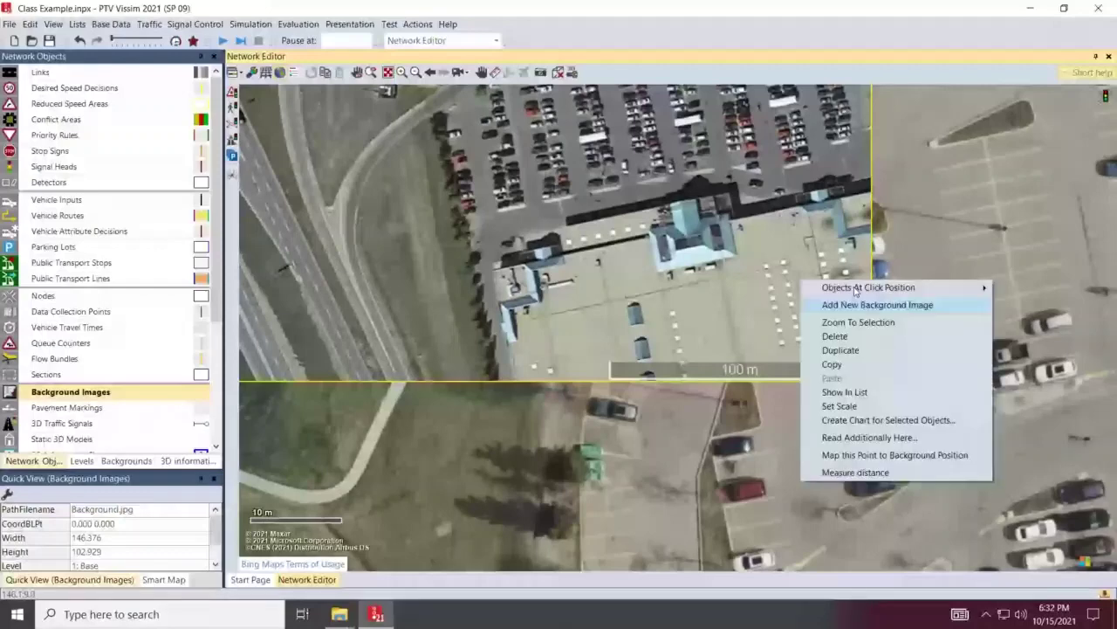
{"action": "mouse_move", "coordinate": [860, 291]}
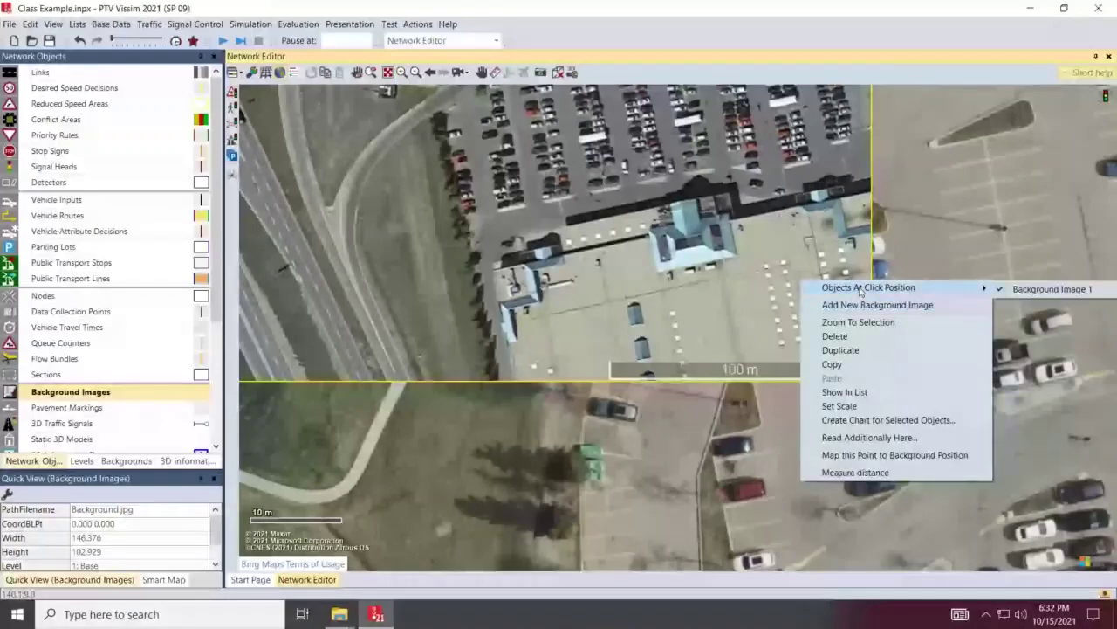
{"action": "left_click", "coordinate": [844, 407]}
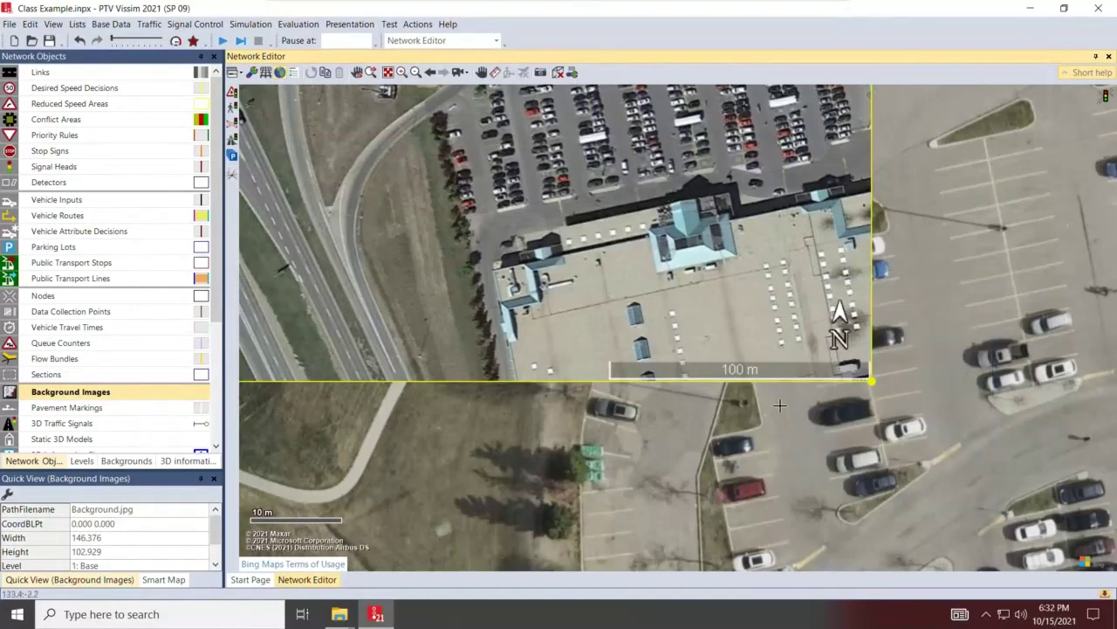
{"action": "scroll", "coordinate": [882, 391], "scroll_direction": "up", "scroll_amount": 2}
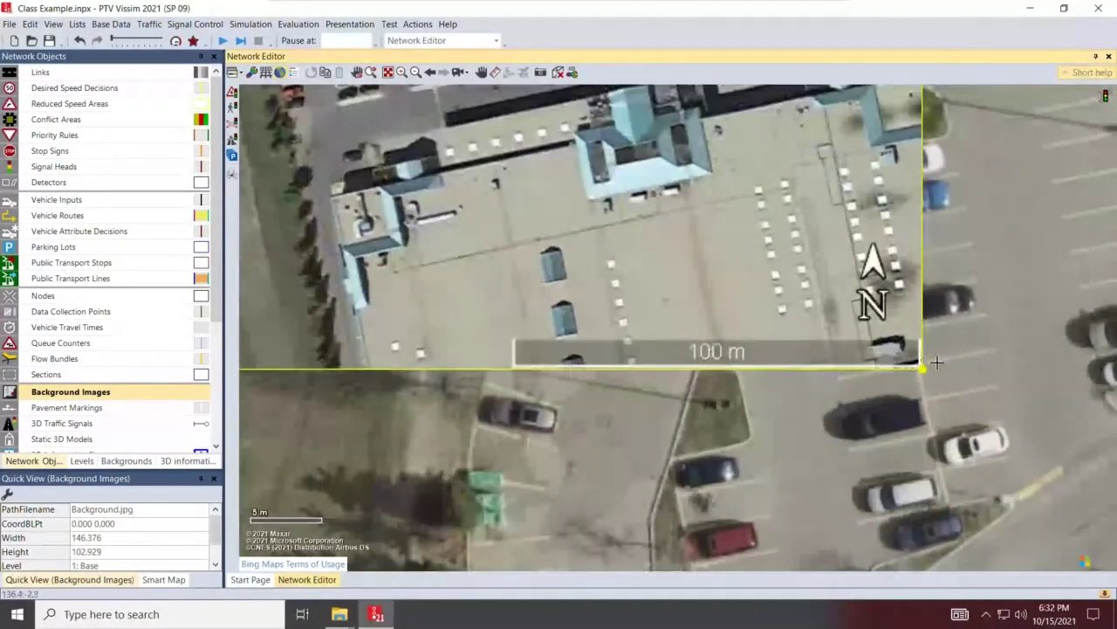
{"action": "scroll", "coordinate": [917, 366], "scroll_direction": "up", "scroll_amount": 3}
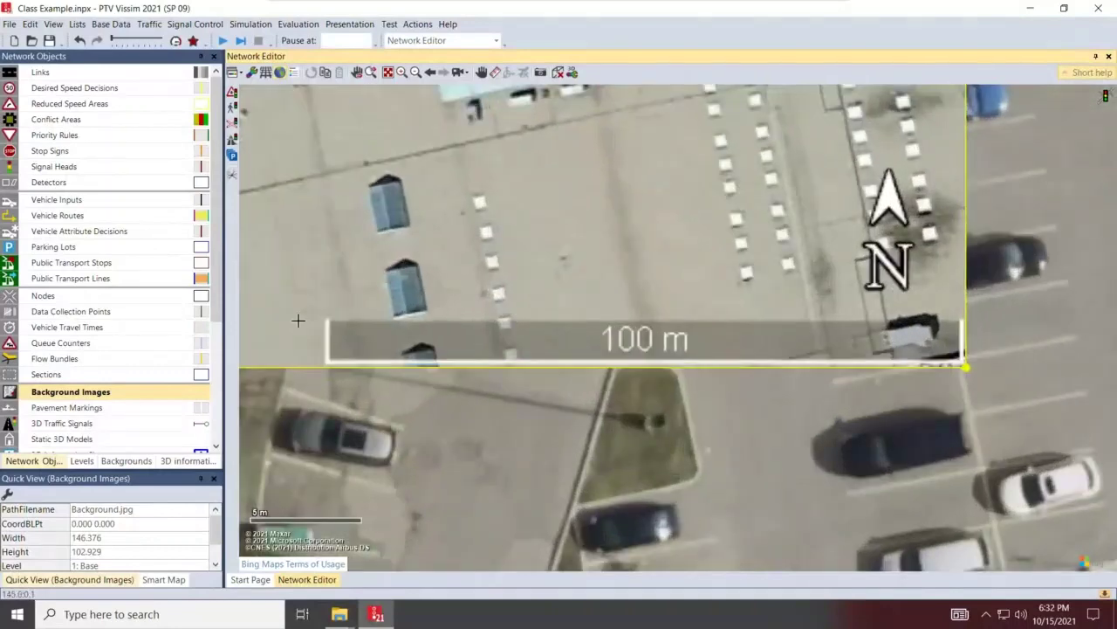
{"action": "scroll", "coordinate": [913, 381], "scroll_direction": "down", "scroll_amount": 1}
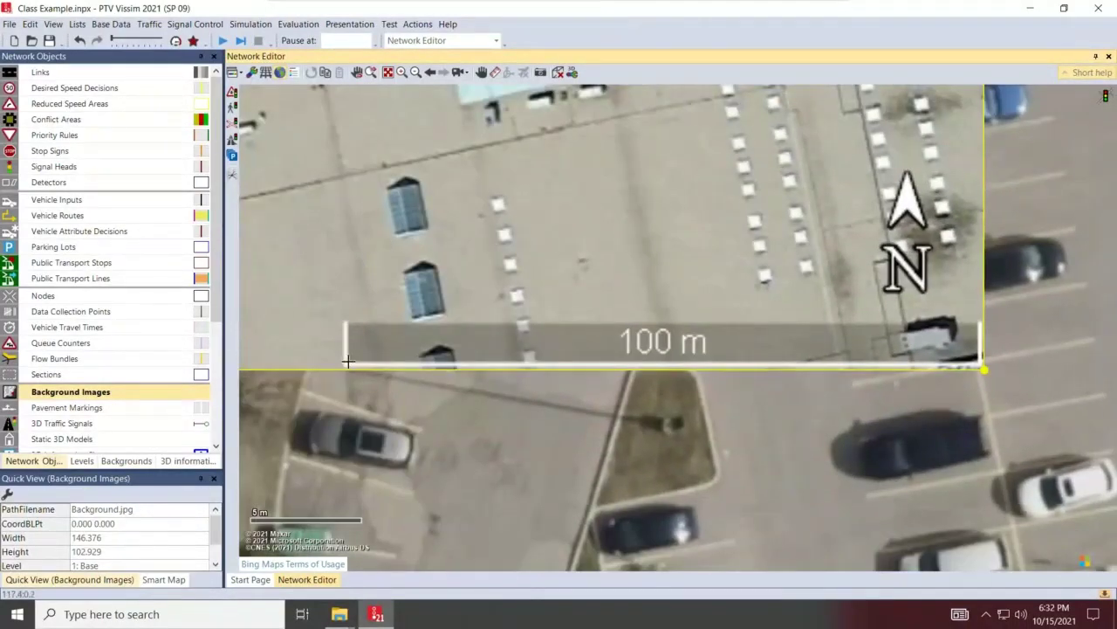
Draw the scale line along the 100 m bar and enter 100 as the distance.
{"action": "mouse_move", "coordinate": [347, 364]}
{"action": "left_mouse_down"}
{"action": "mouse_move", "coordinate": [632, 233]}
{"action": "mouse_move", "coordinate": [981, 368]}
{"action": "left_mouse_up"}
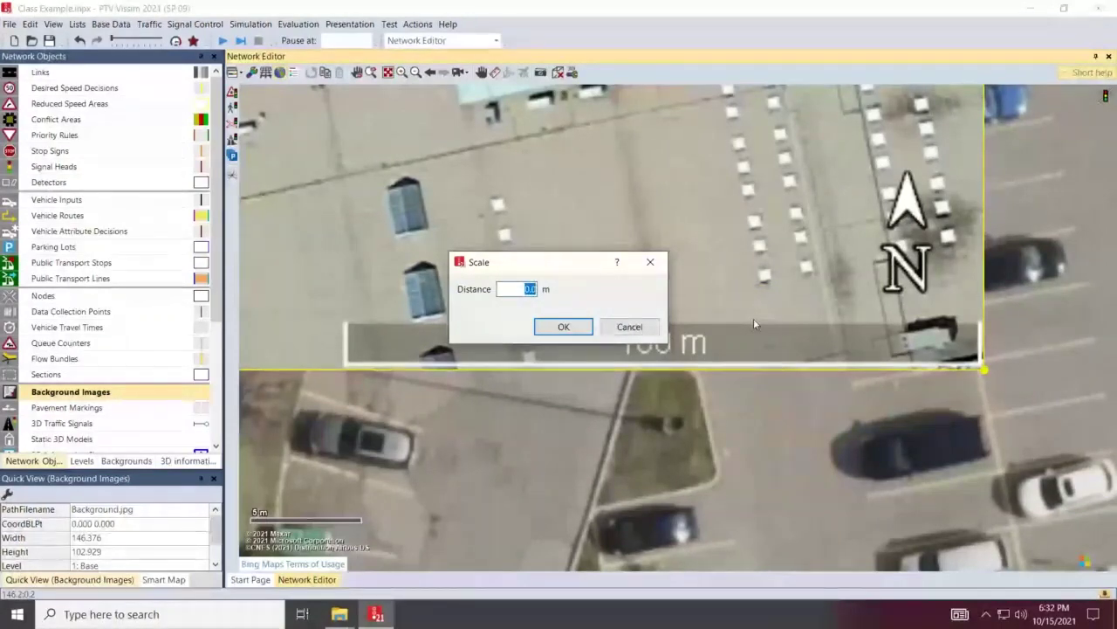
{"action": "type", "text": "0"}
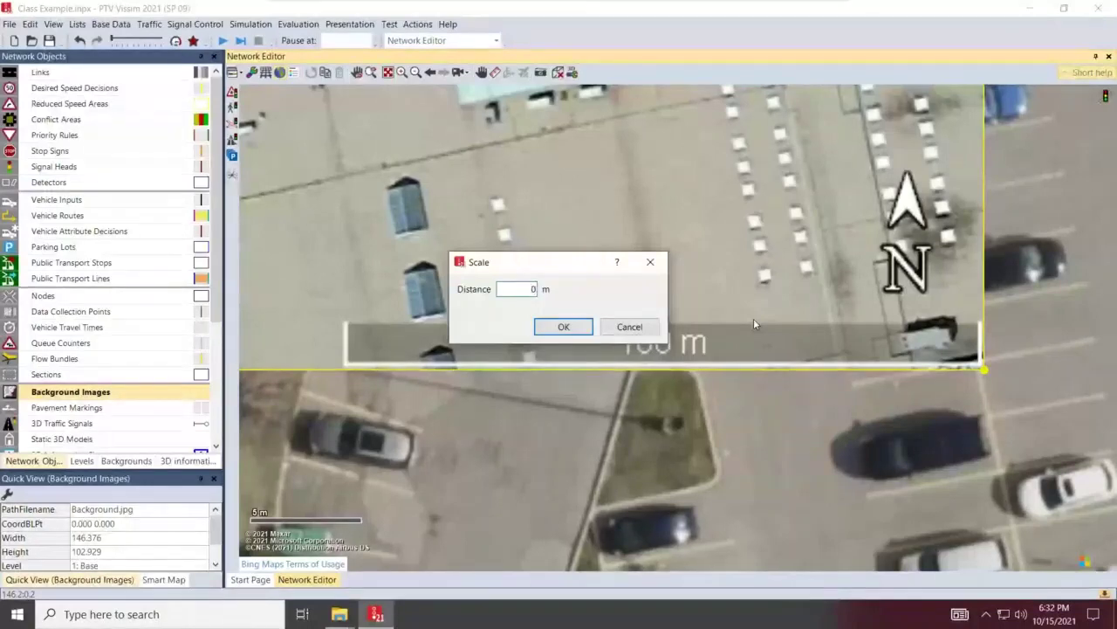
{"action": "key", "text": "BackSpace"}
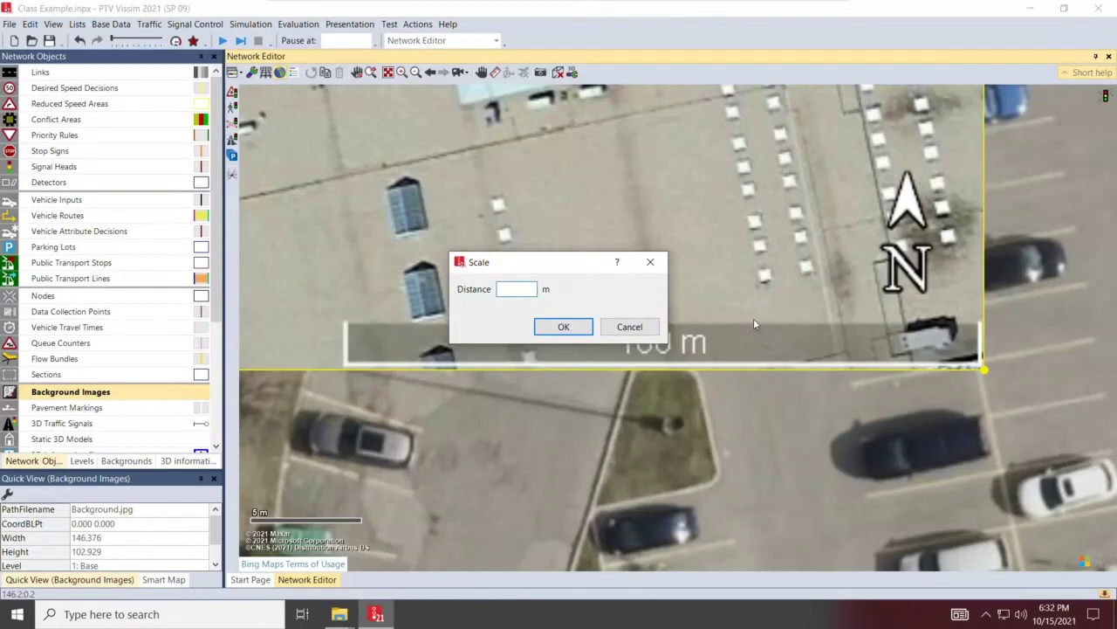
{"action": "type", "text": "100"}
Confirm the 100 m scale and zoom out to see the enlarged image.
{"action": "left_click", "coordinate": [565, 327]}
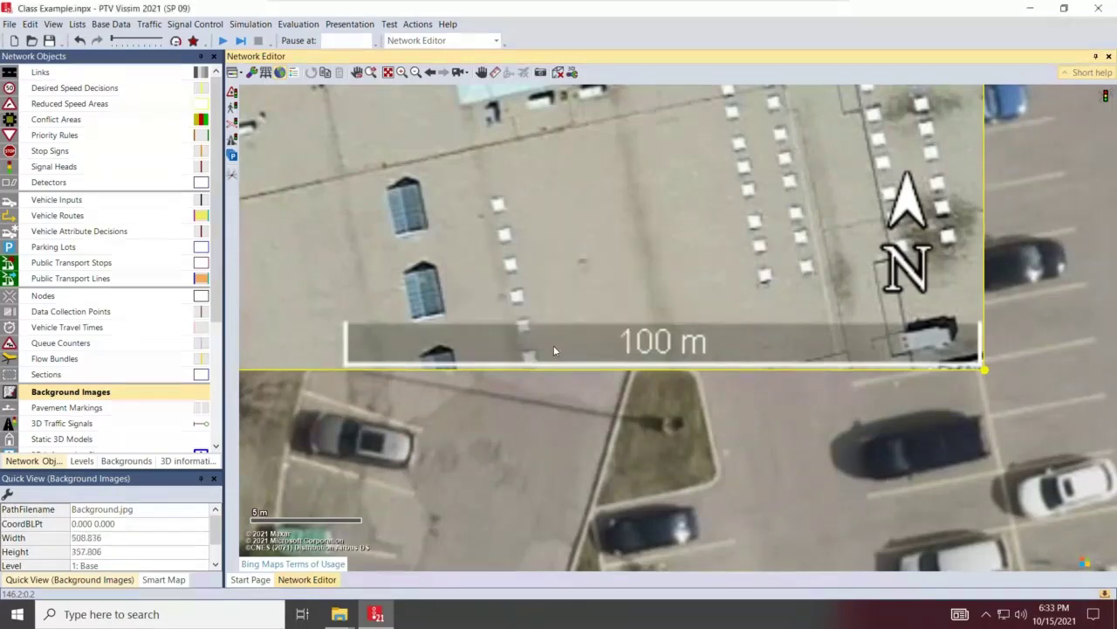
{"action": "scroll", "coordinate": [609, 418], "scroll_direction": "down", "scroll_amount": 2}
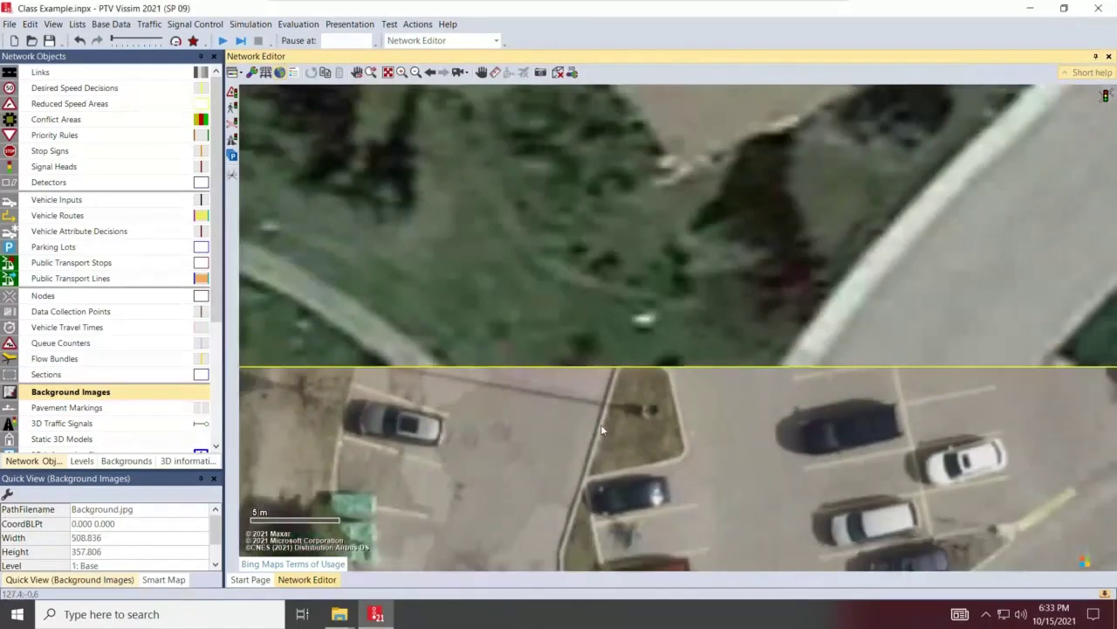
{"action": "scroll", "coordinate": [609, 418], "scroll_direction": "down", "scroll_amount": 3}
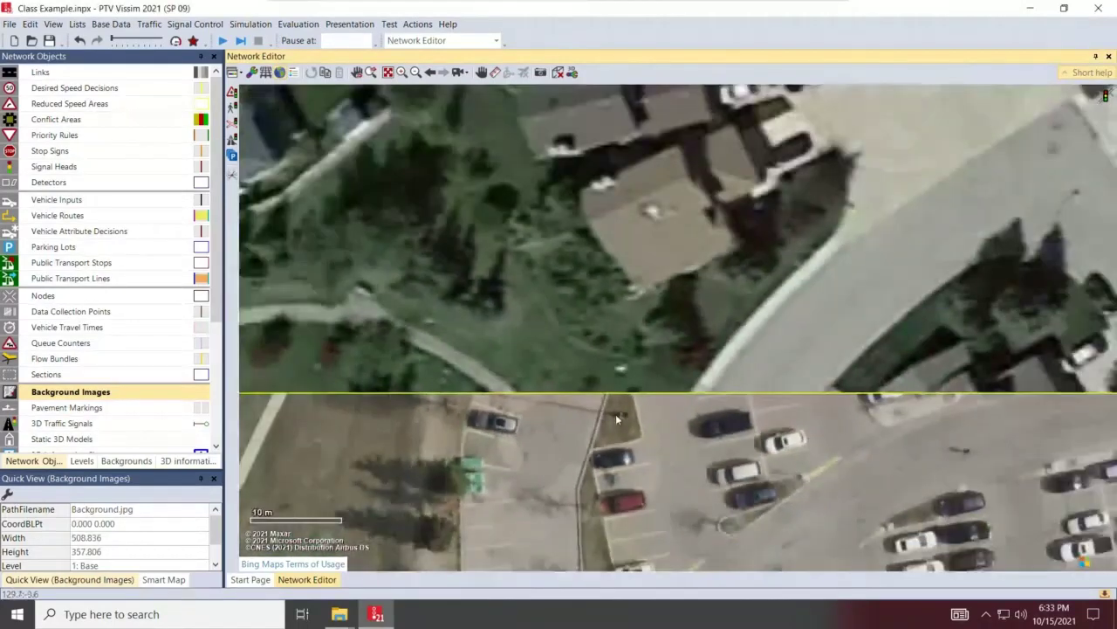
{"action": "scroll", "coordinate": [660, 394], "scroll_direction": "down", "scroll_amount": 1}
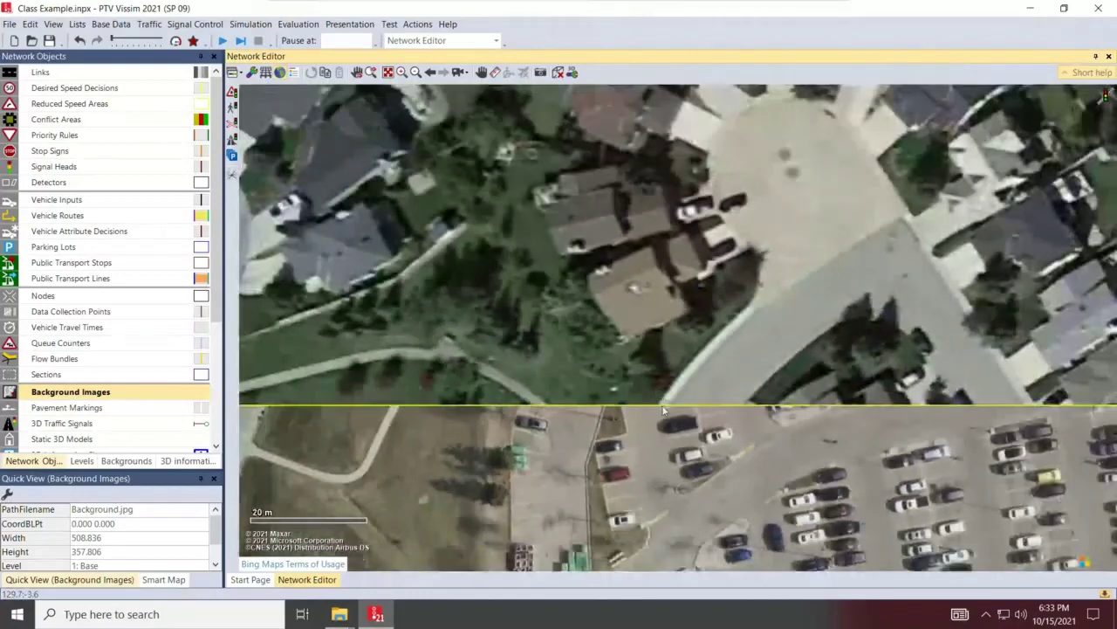
{"action": "scroll", "coordinate": [660, 394], "scroll_direction": "down", "scroll_amount": 2}
{"action": "scroll", "coordinate": [721, 439], "scroll_direction": "down", "scroll_amount": 1}
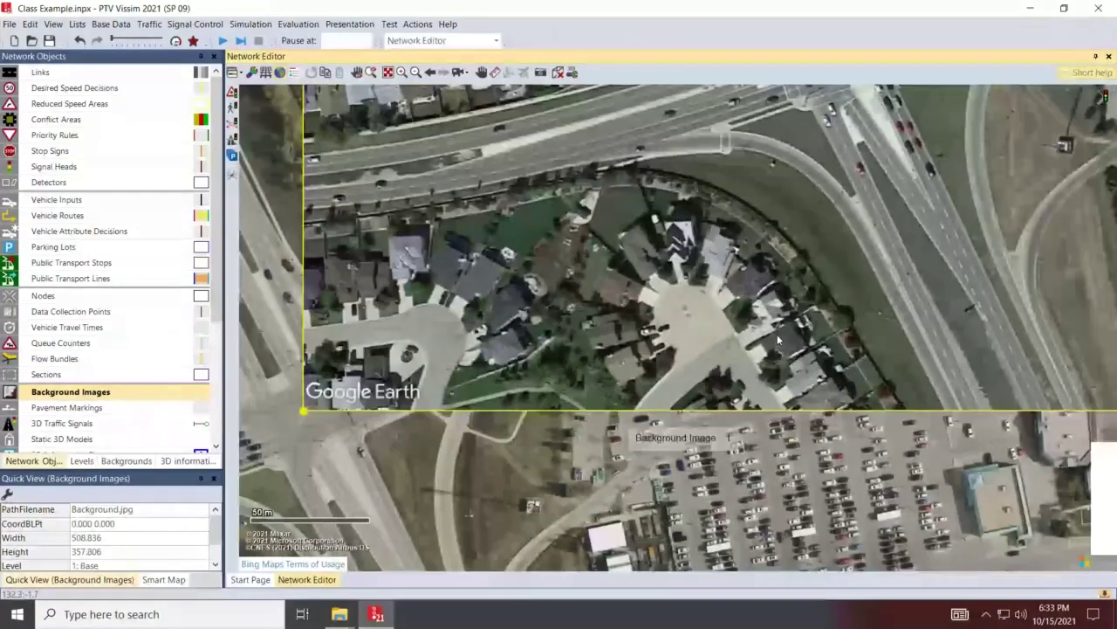
{"action": "scroll", "coordinate": [641, 401], "scroll_direction": "down", "scroll_amount": 2}
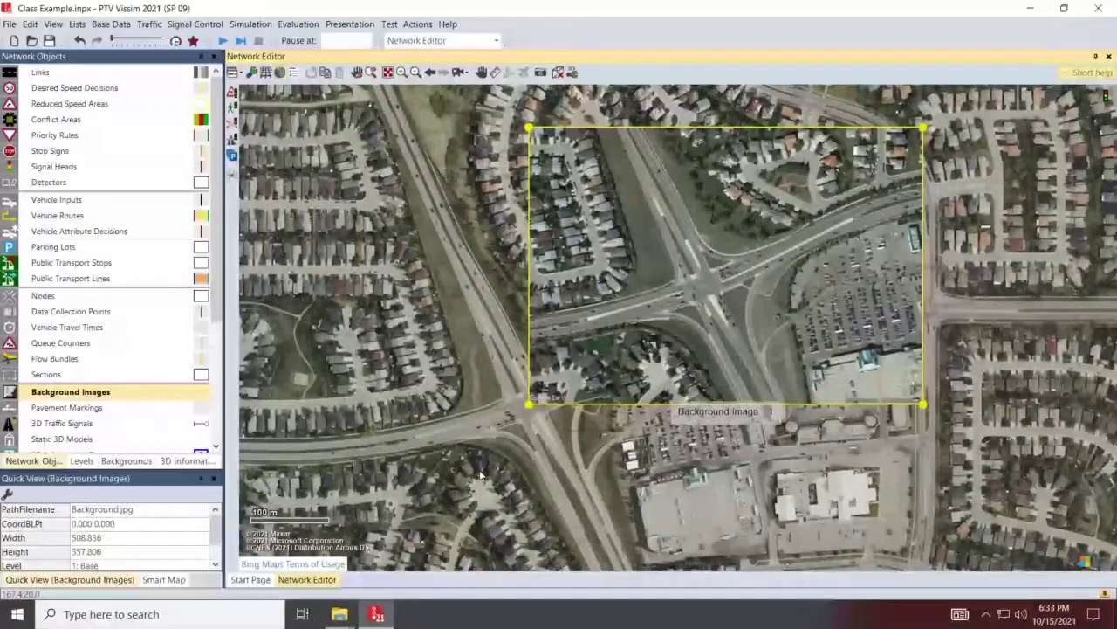
{"action": "scroll", "coordinate": [742, 367], "scroll_direction": "down", "scroll_amount": 6}
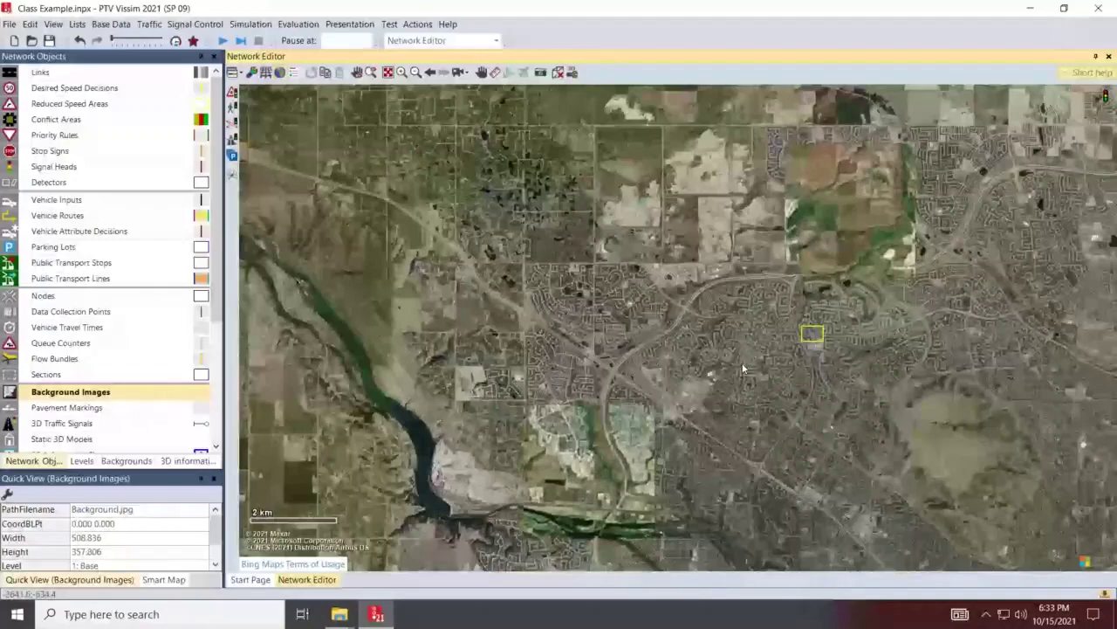
Zoom back in until the image box and aerial intersection fill the view.
{"action": "scroll", "coordinate": [742, 366], "scroll_direction": "up", "scroll_amount": 2}
{"action": "scroll", "coordinate": [857, 326], "scroll_direction": "up", "scroll_amount": 1}
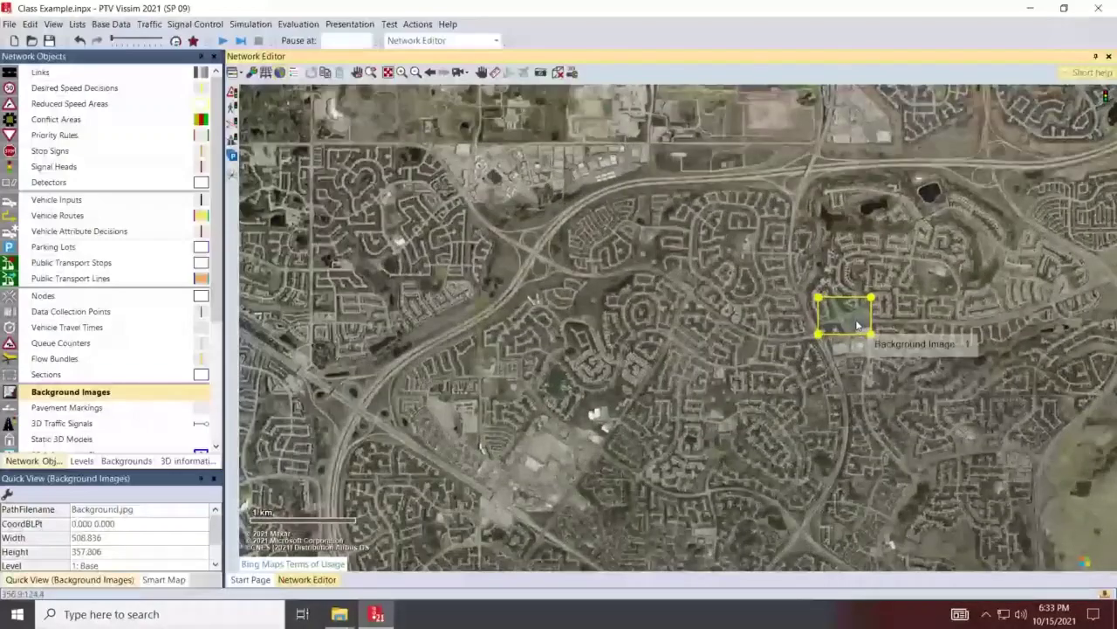
{"action": "scroll", "coordinate": [857, 326], "scroll_direction": "up", "scroll_amount": 1}
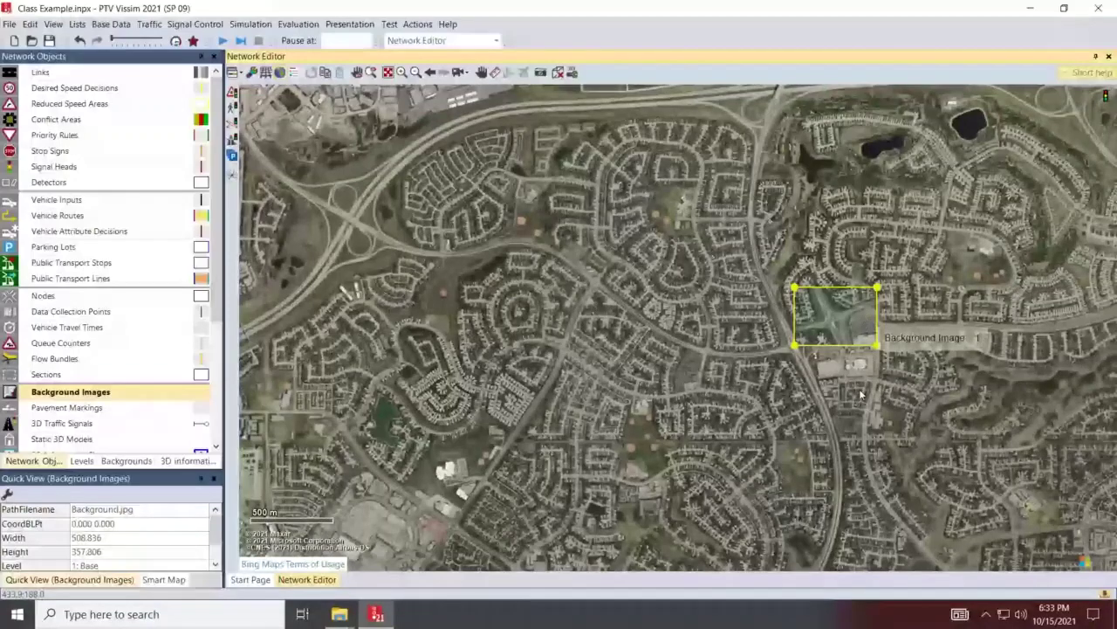
{"action": "scroll", "coordinate": [859, 318], "scroll_direction": "up", "scroll_amount": 1}
{"action": "scroll", "coordinate": [814, 358], "scroll_direction": "up", "scroll_amount": 1}
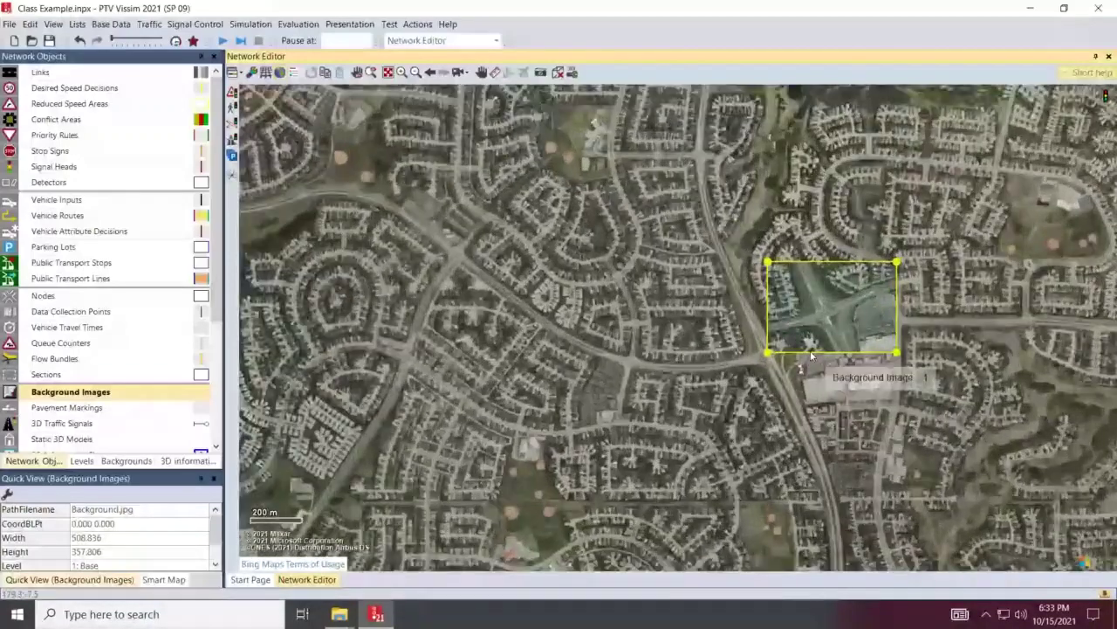
{"action": "scroll", "coordinate": [810, 354], "scroll_direction": "up", "scroll_amount": 1}
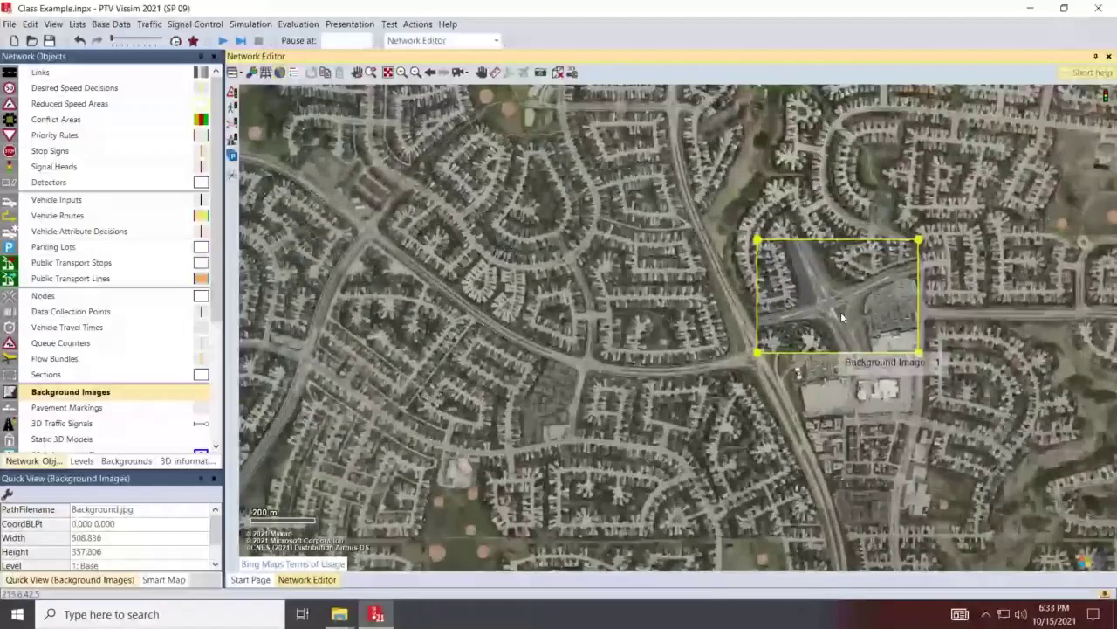
{"action": "scroll", "coordinate": [841, 312], "scroll_direction": "up", "scroll_amount": 1}
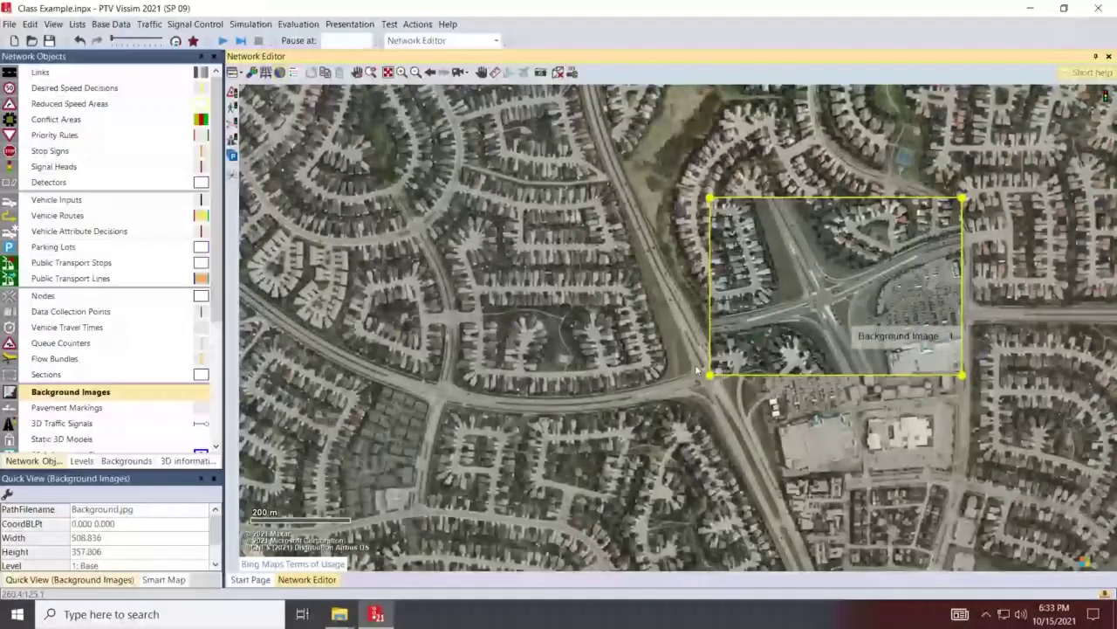
{"action": "scroll", "coordinate": [699, 371], "scroll_direction": "up", "scroll_amount": 1}
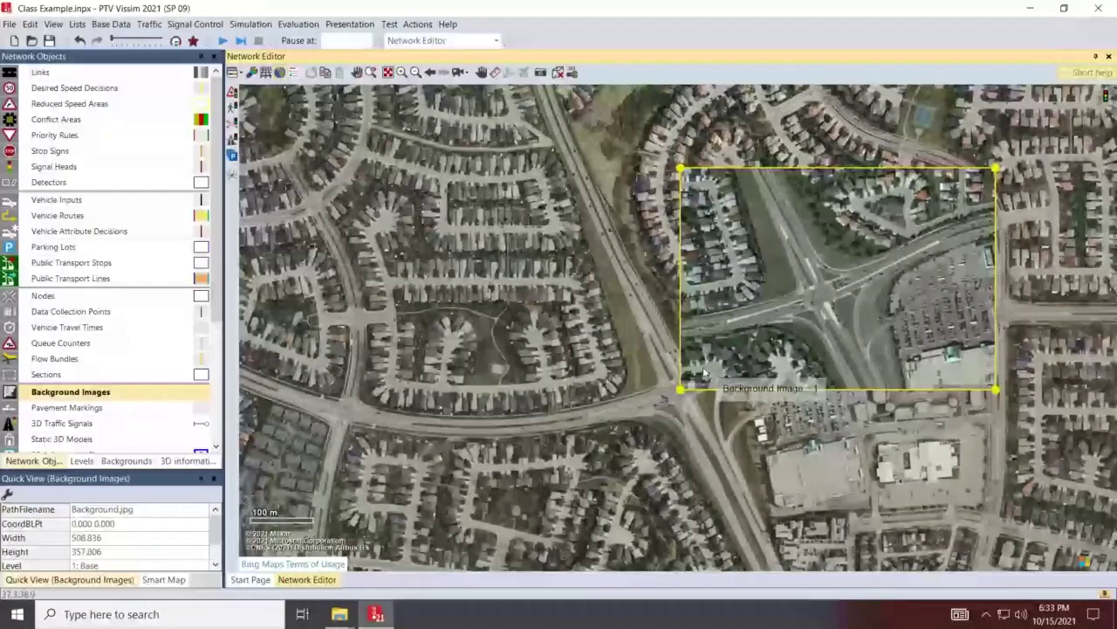
{"action": "scroll", "coordinate": [704, 373], "scroll_direction": "up", "scroll_amount": 1}
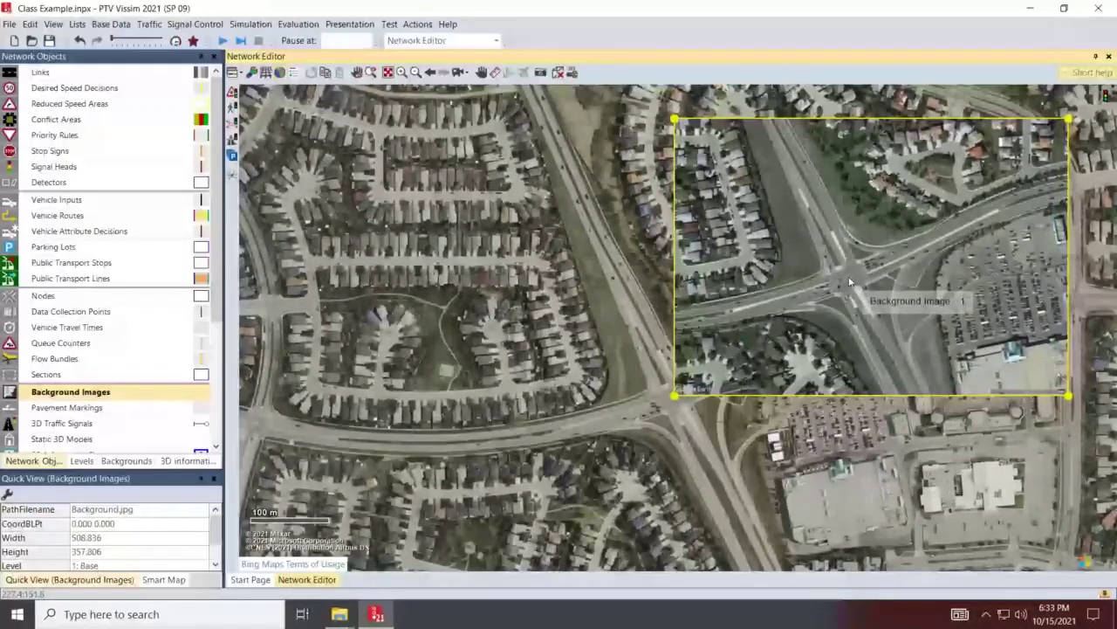
Drag Background.jpg over the Bing aerial intersection and zoom in to check alignment.
{"action": "left_click_drag", "start_coordinate": [849, 281], "coordinate": [683, 404]}
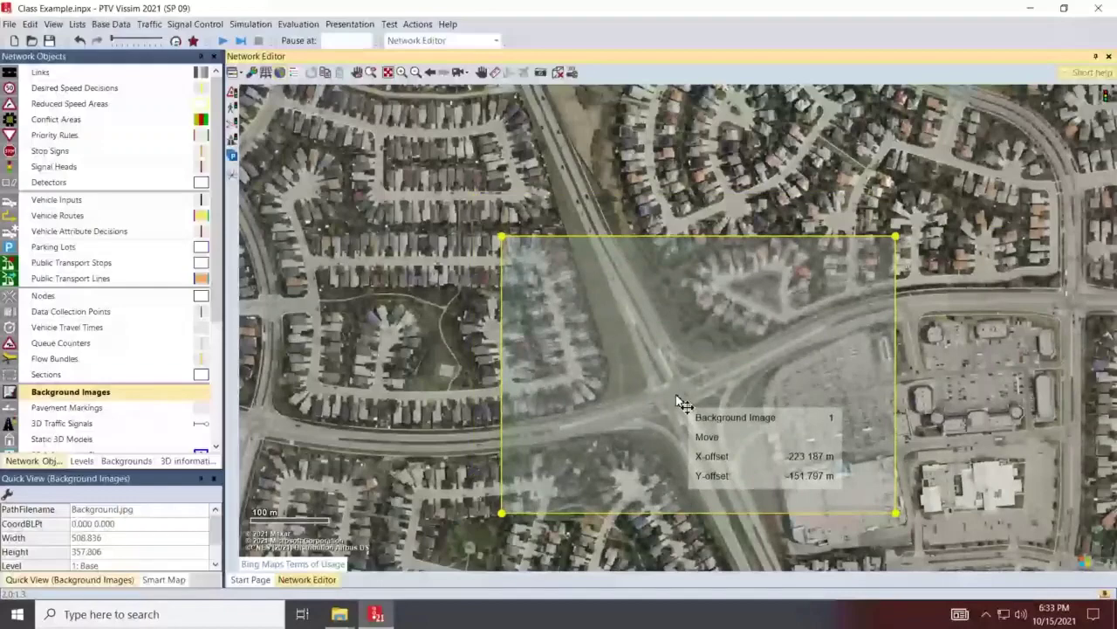
{"action": "left_click_drag", "start_coordinate": [684, 404], "coordinate": [684, 403]}
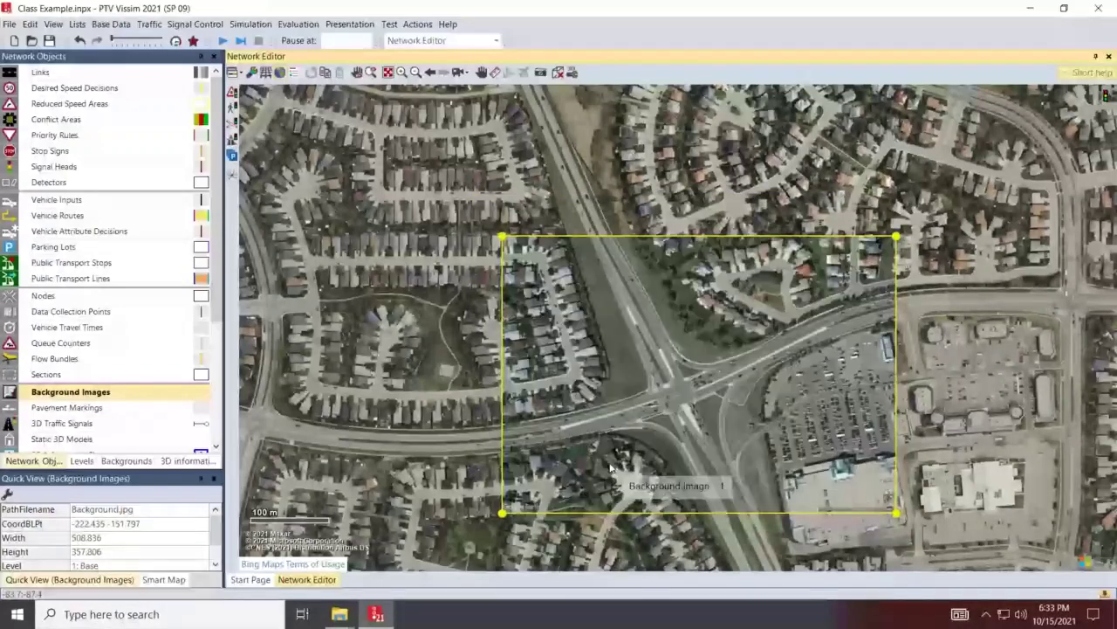
{"action": "scroll", "coordinate": [612, 469], "scroll_direction": "up", "scroll_amount": 1}
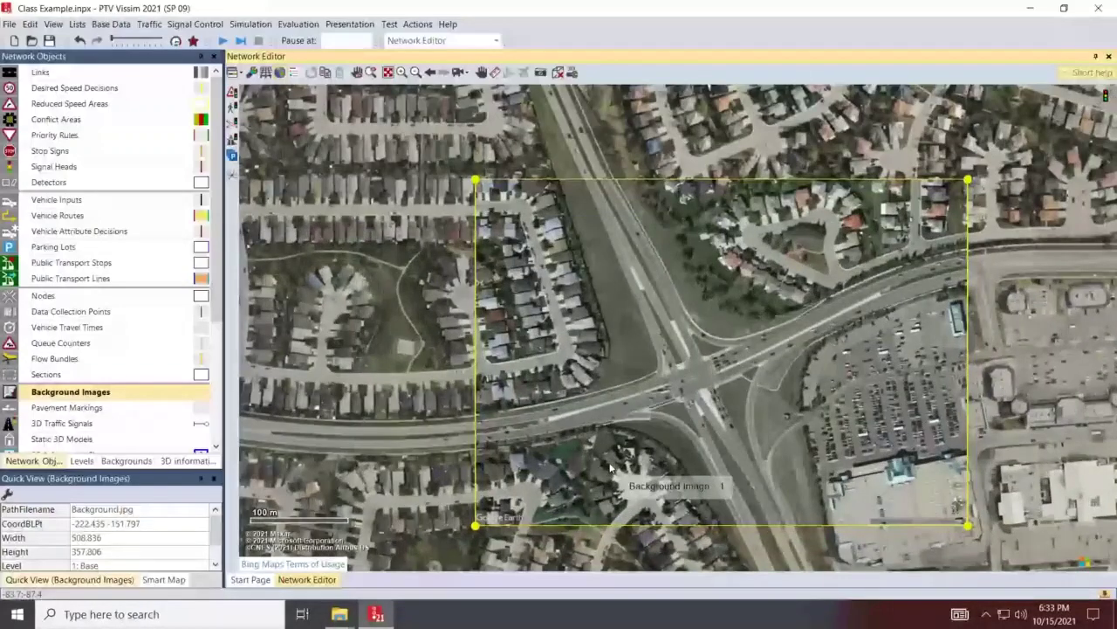
{"action": "scroll", "coordinate": [611, 469], "scroll_direction": "up", "scroll_amount": 2}
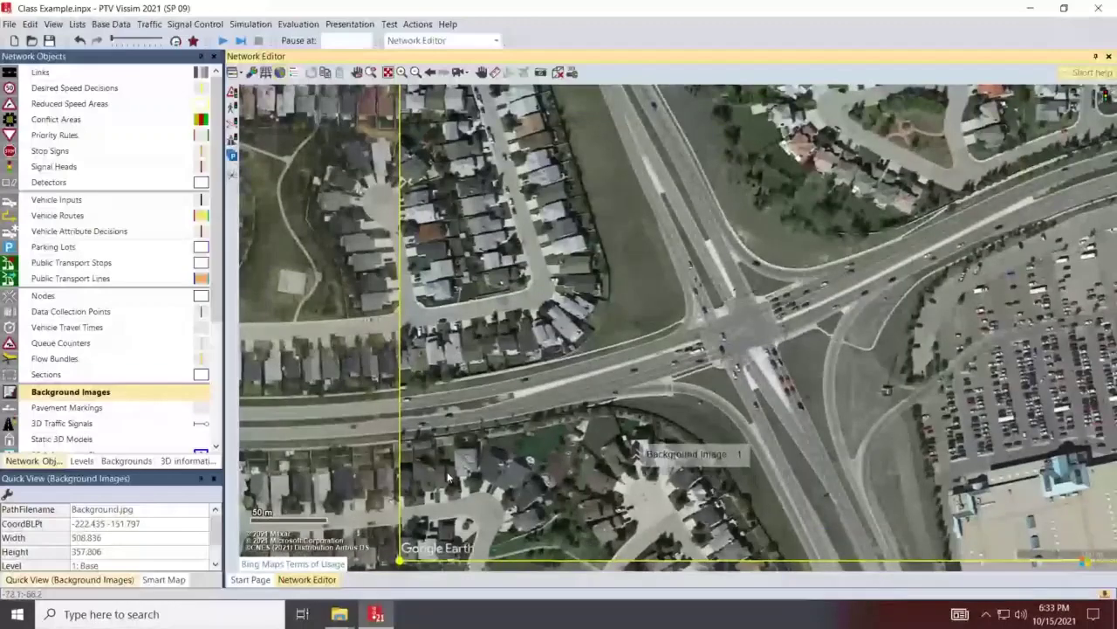
{"action": "scroll", "coordinate": [594, 436], "scroll_direction": "up", "scroll_amount": 1}
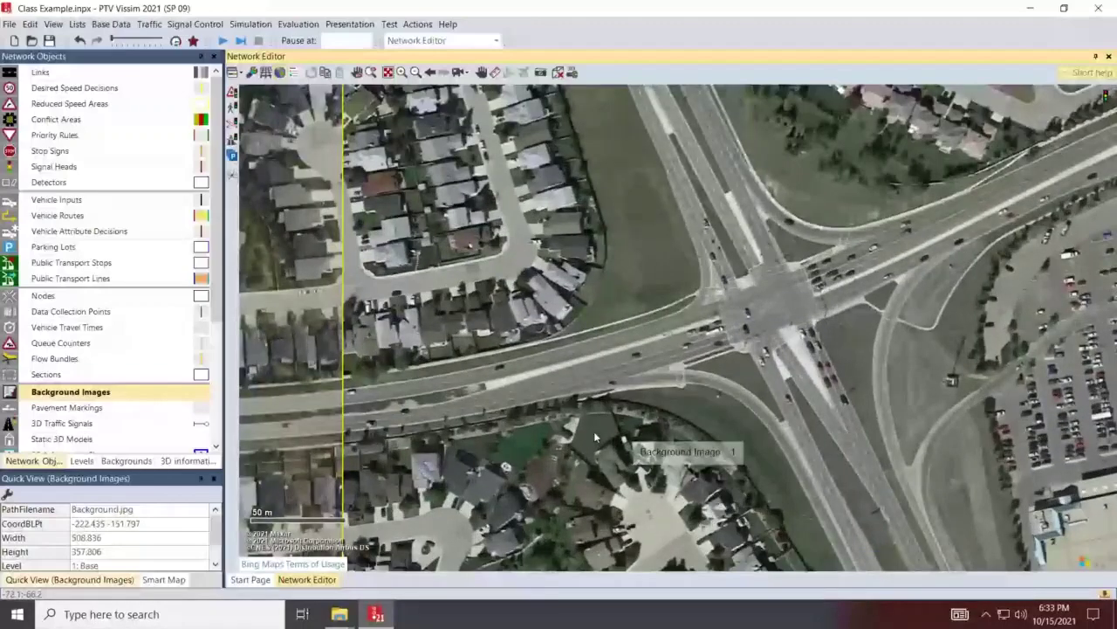
{"action": "scroll", "coordinate": [596, 437], "scroll_direction": "down", "scroll_amount": 1}
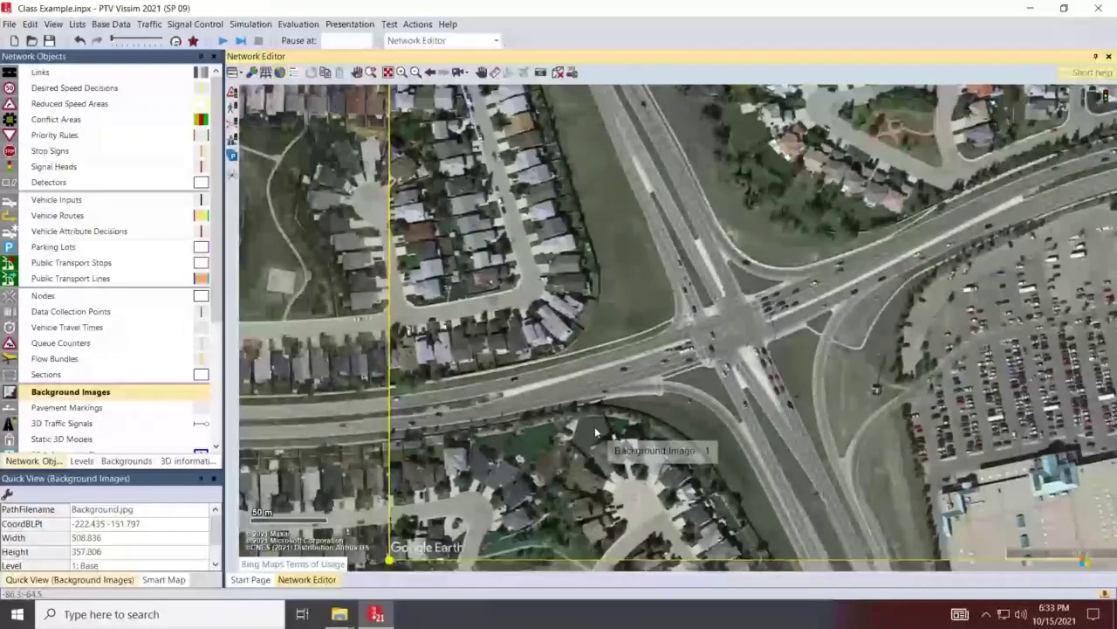
Make Background Images unselectable and deselect the image in the Network Editor.
{"action": "left_click", "coordinate": [63, 360]}
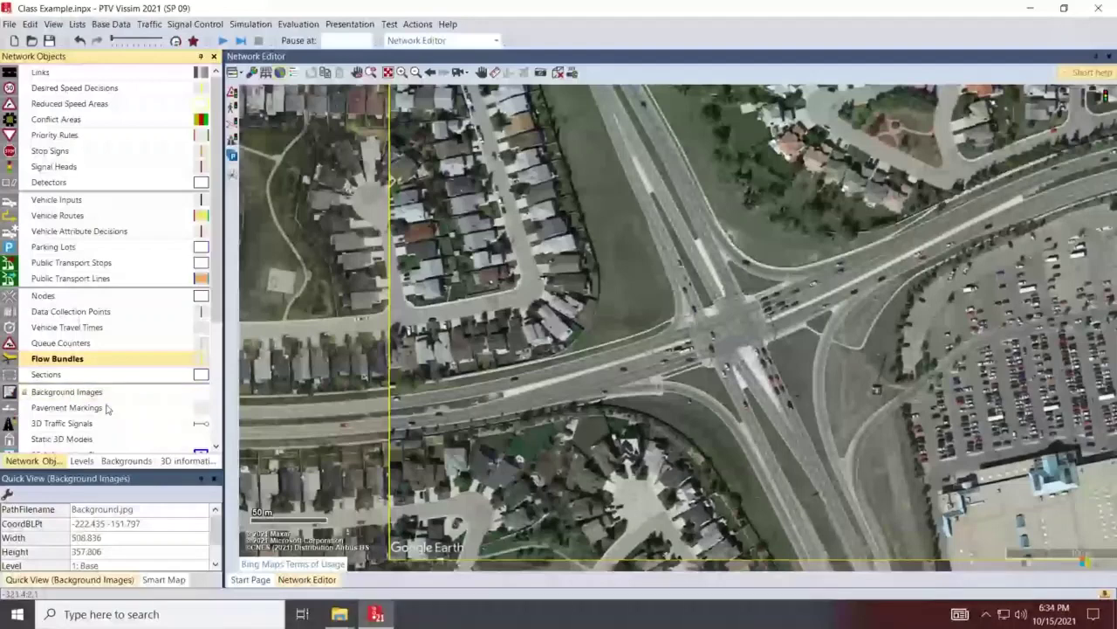
{"action": "left_click", "coordinate": [799, 242]}
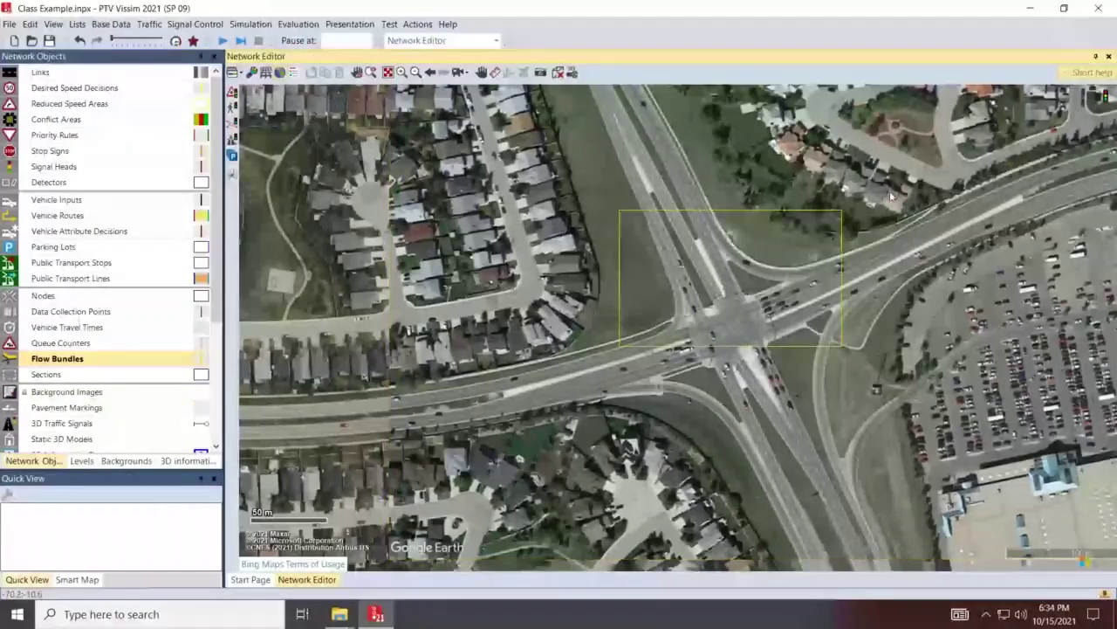